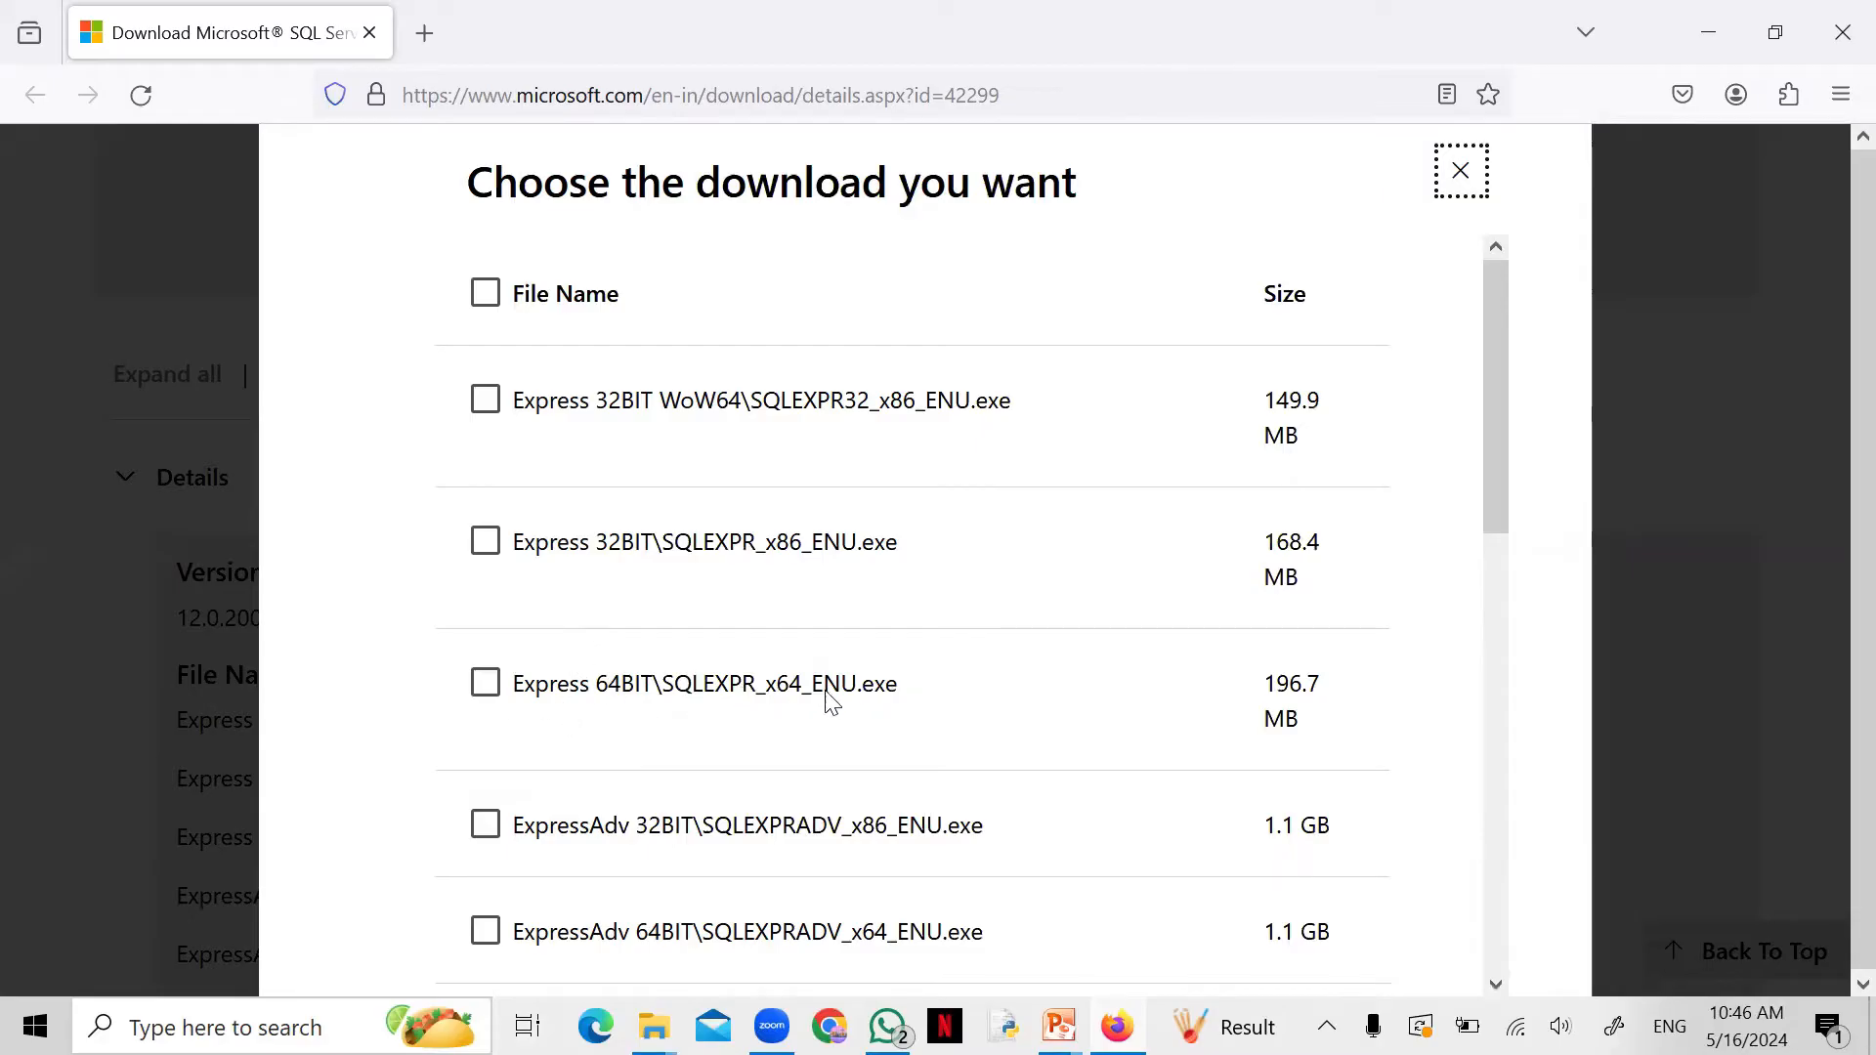
Choose Express 64BIT\SQLEXPR_x64_ENU.exe and MgmtStudio 64BIT\SQLManagementStudio_x64_ENU.exe and download both files.
click(485, 686)
scroll(838, 665, down, 5)
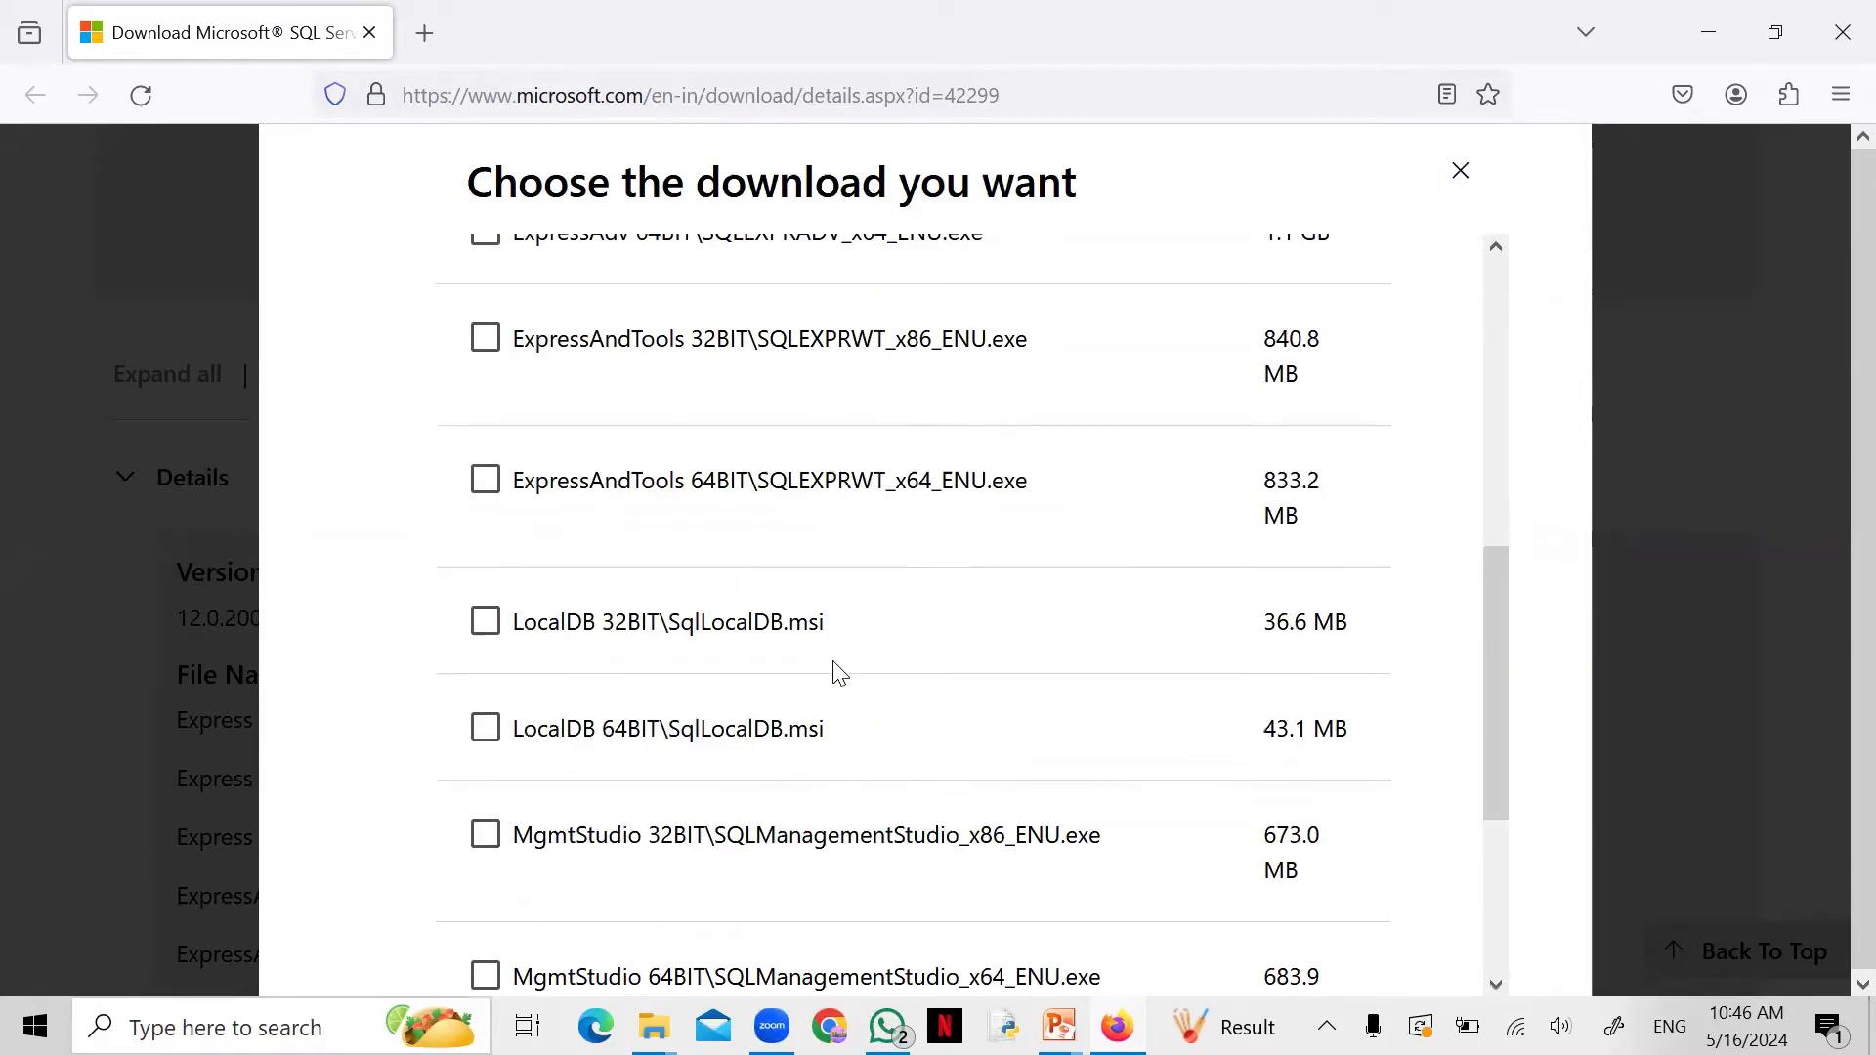
scroll(839, 672, down, 3)
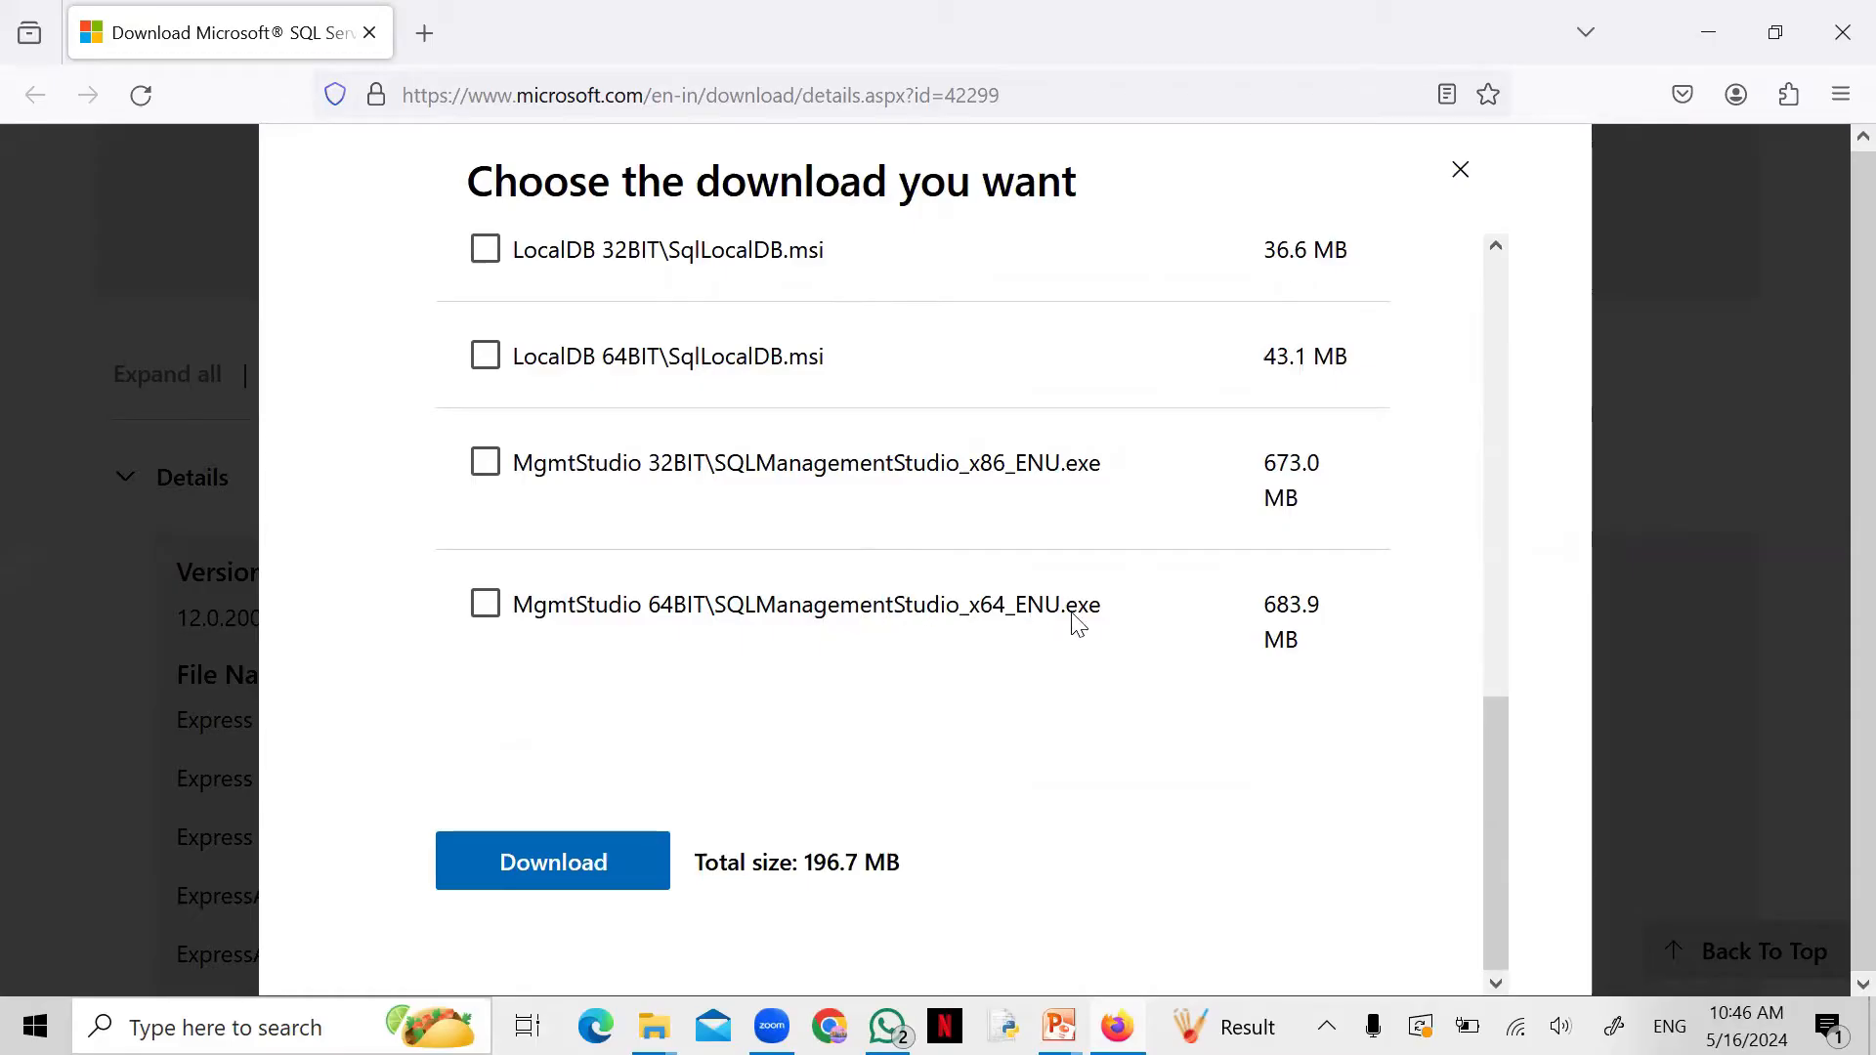
click(486, 604)
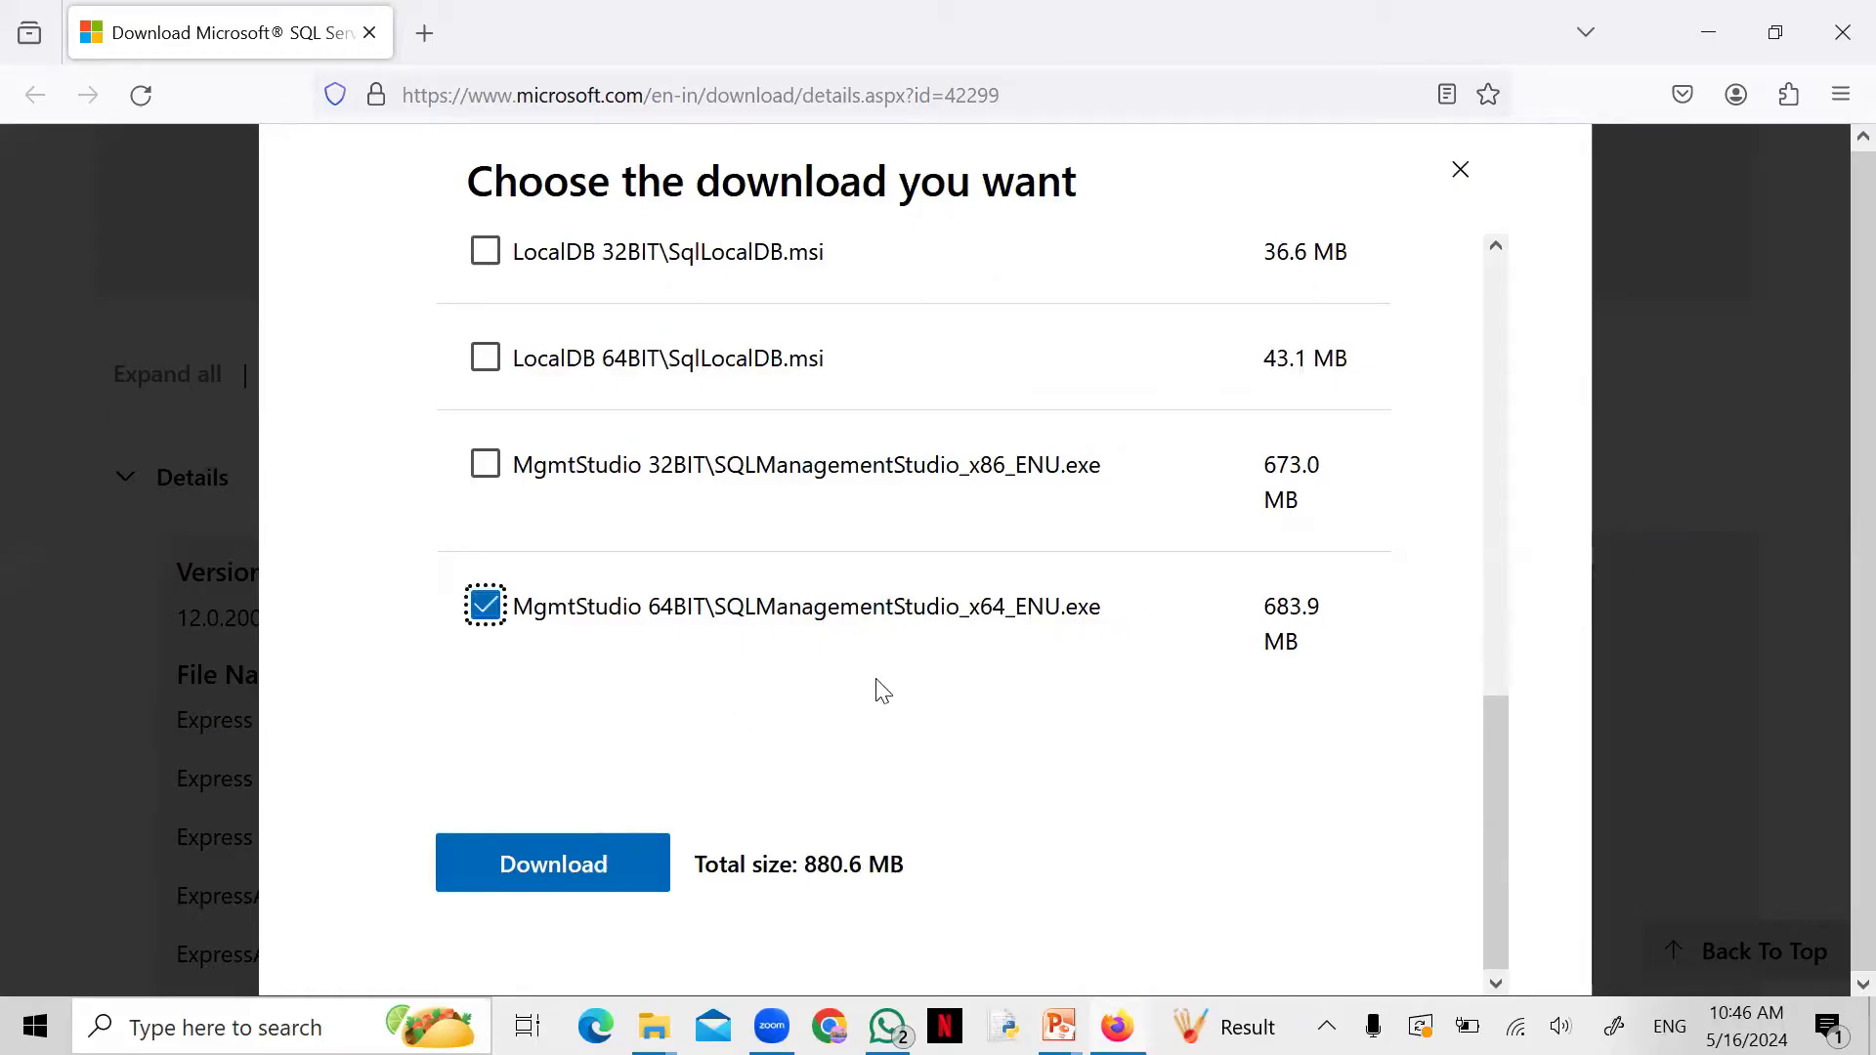
scroll(876, 690, up, 10)
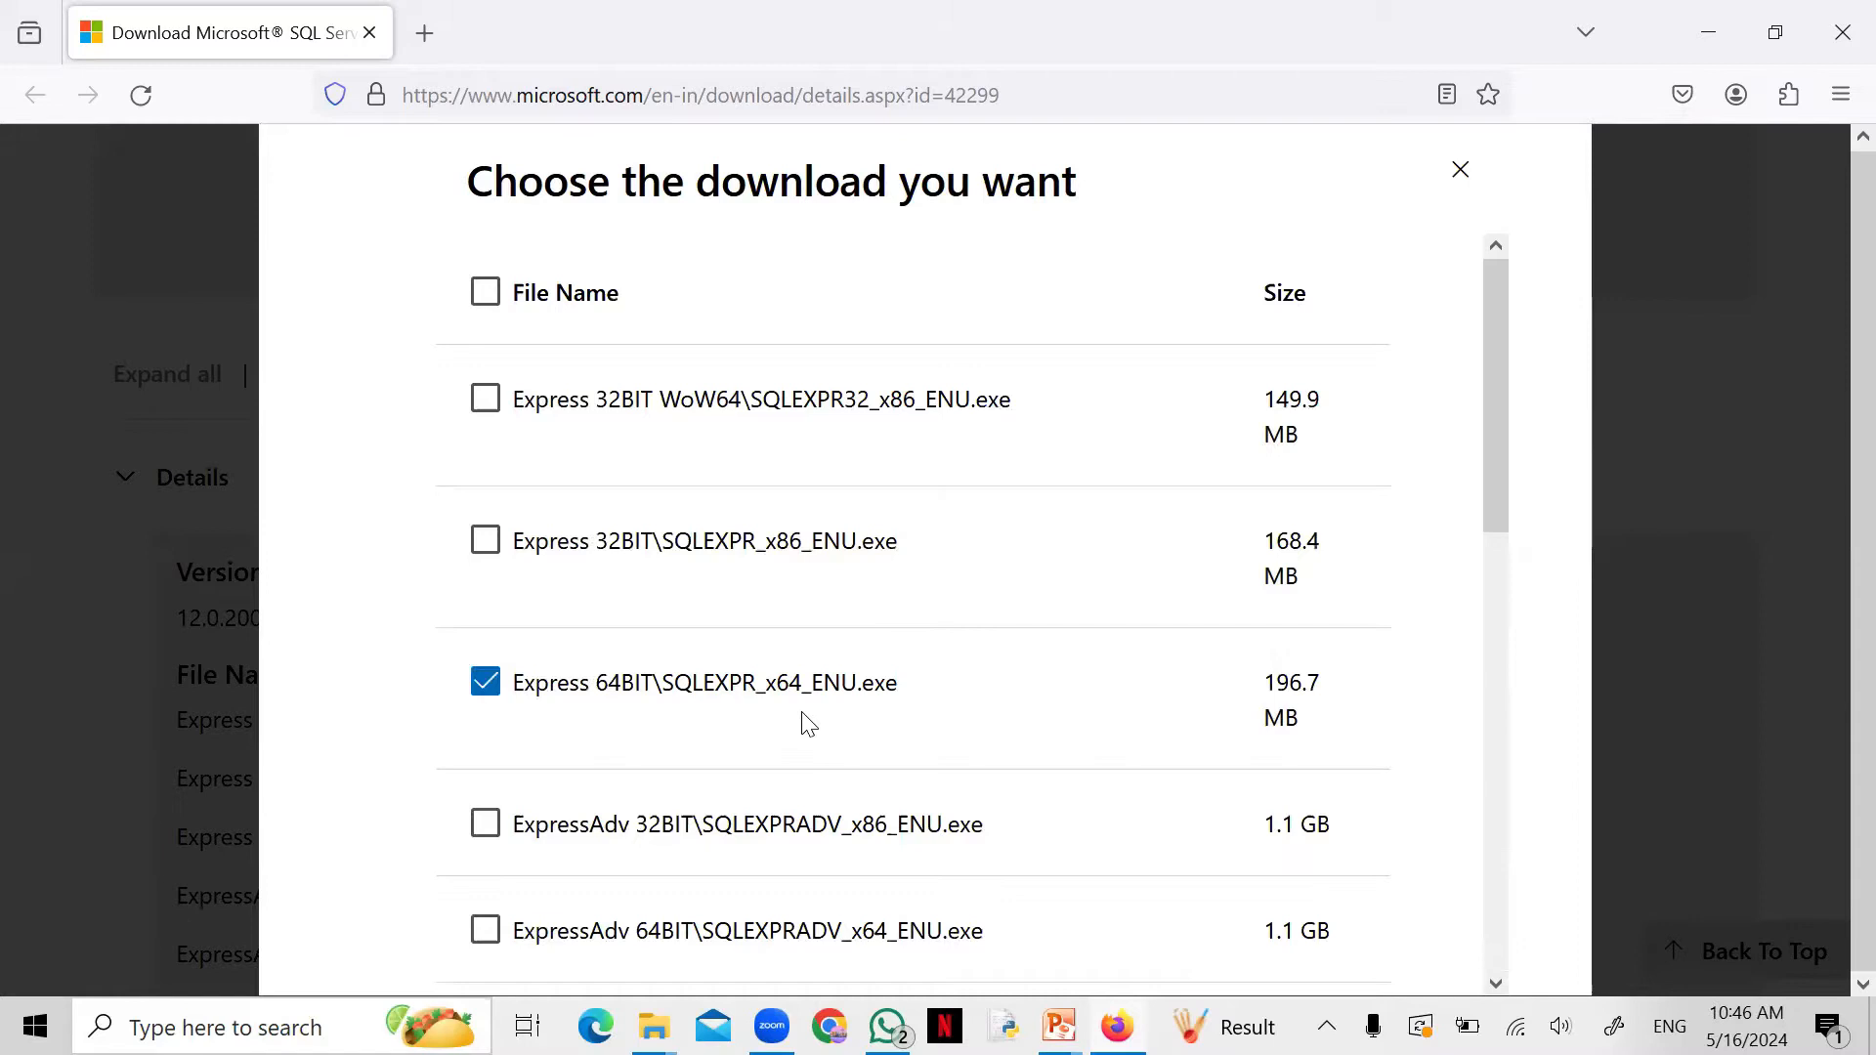
scroll(1022, 879, down, 10)
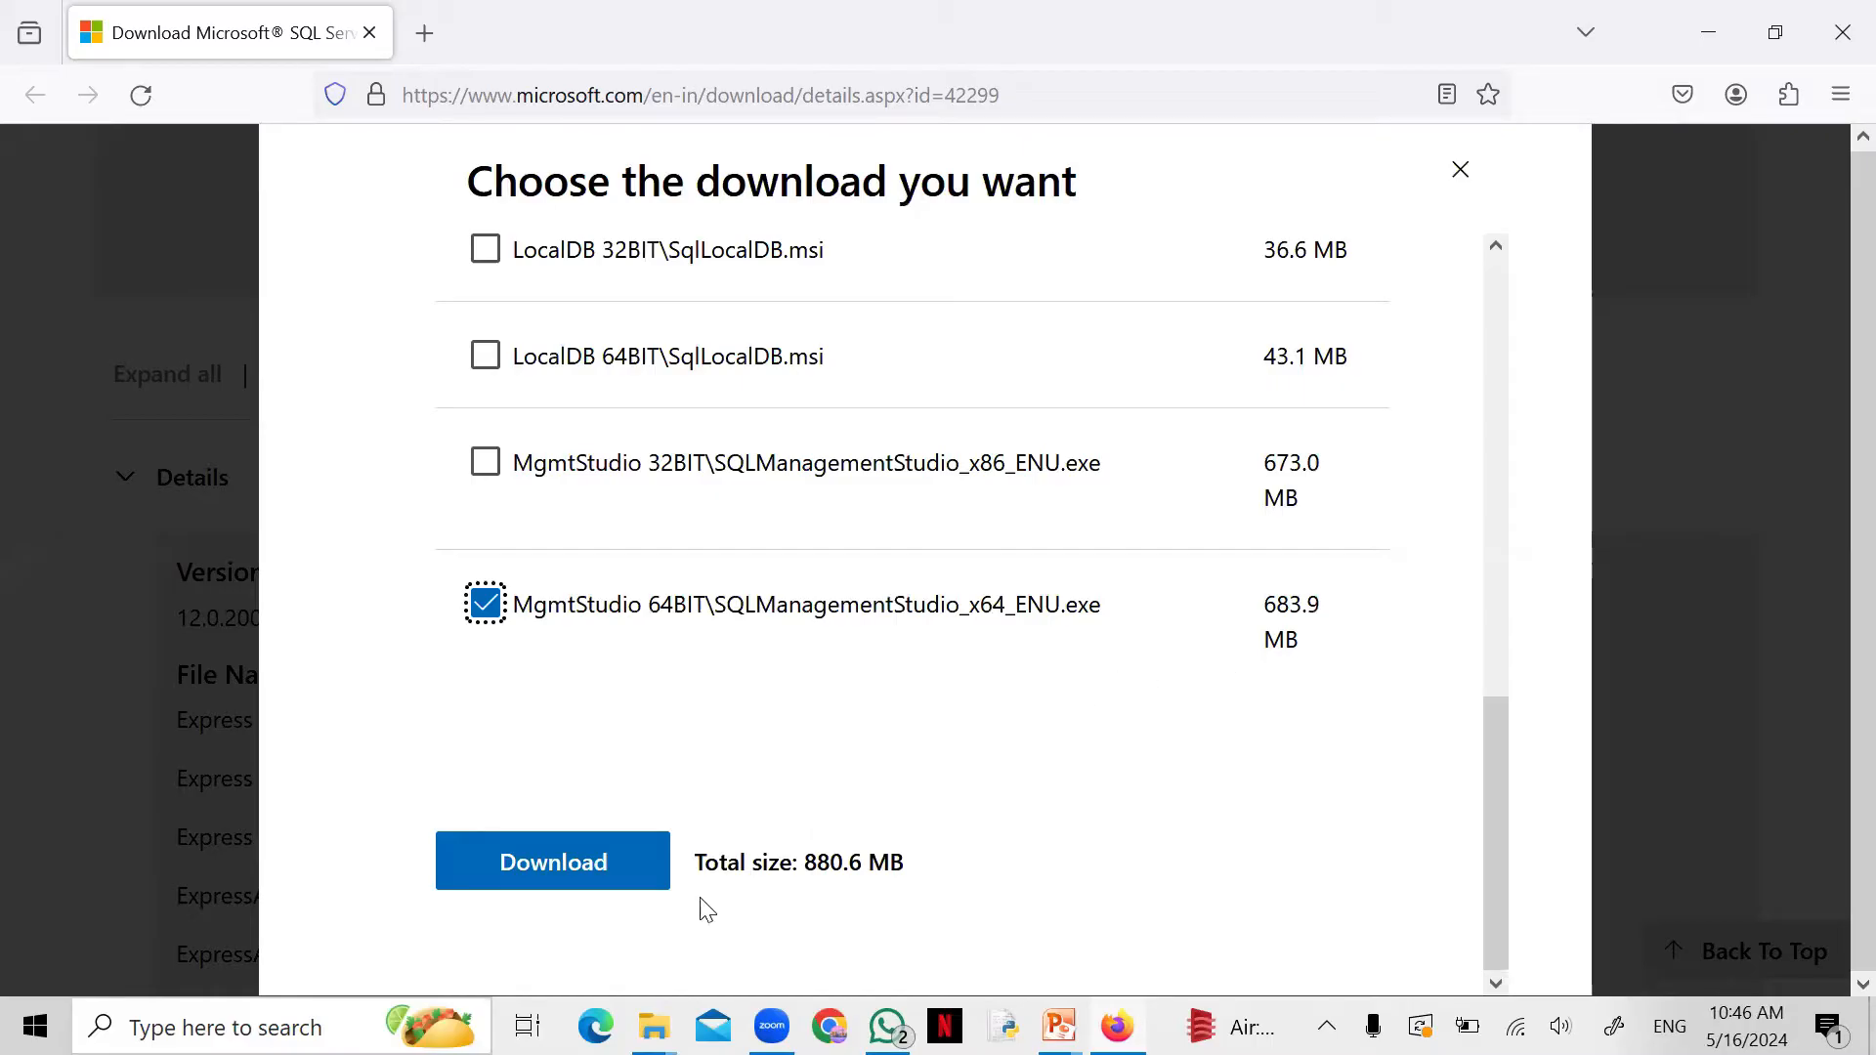
click(595, 873)
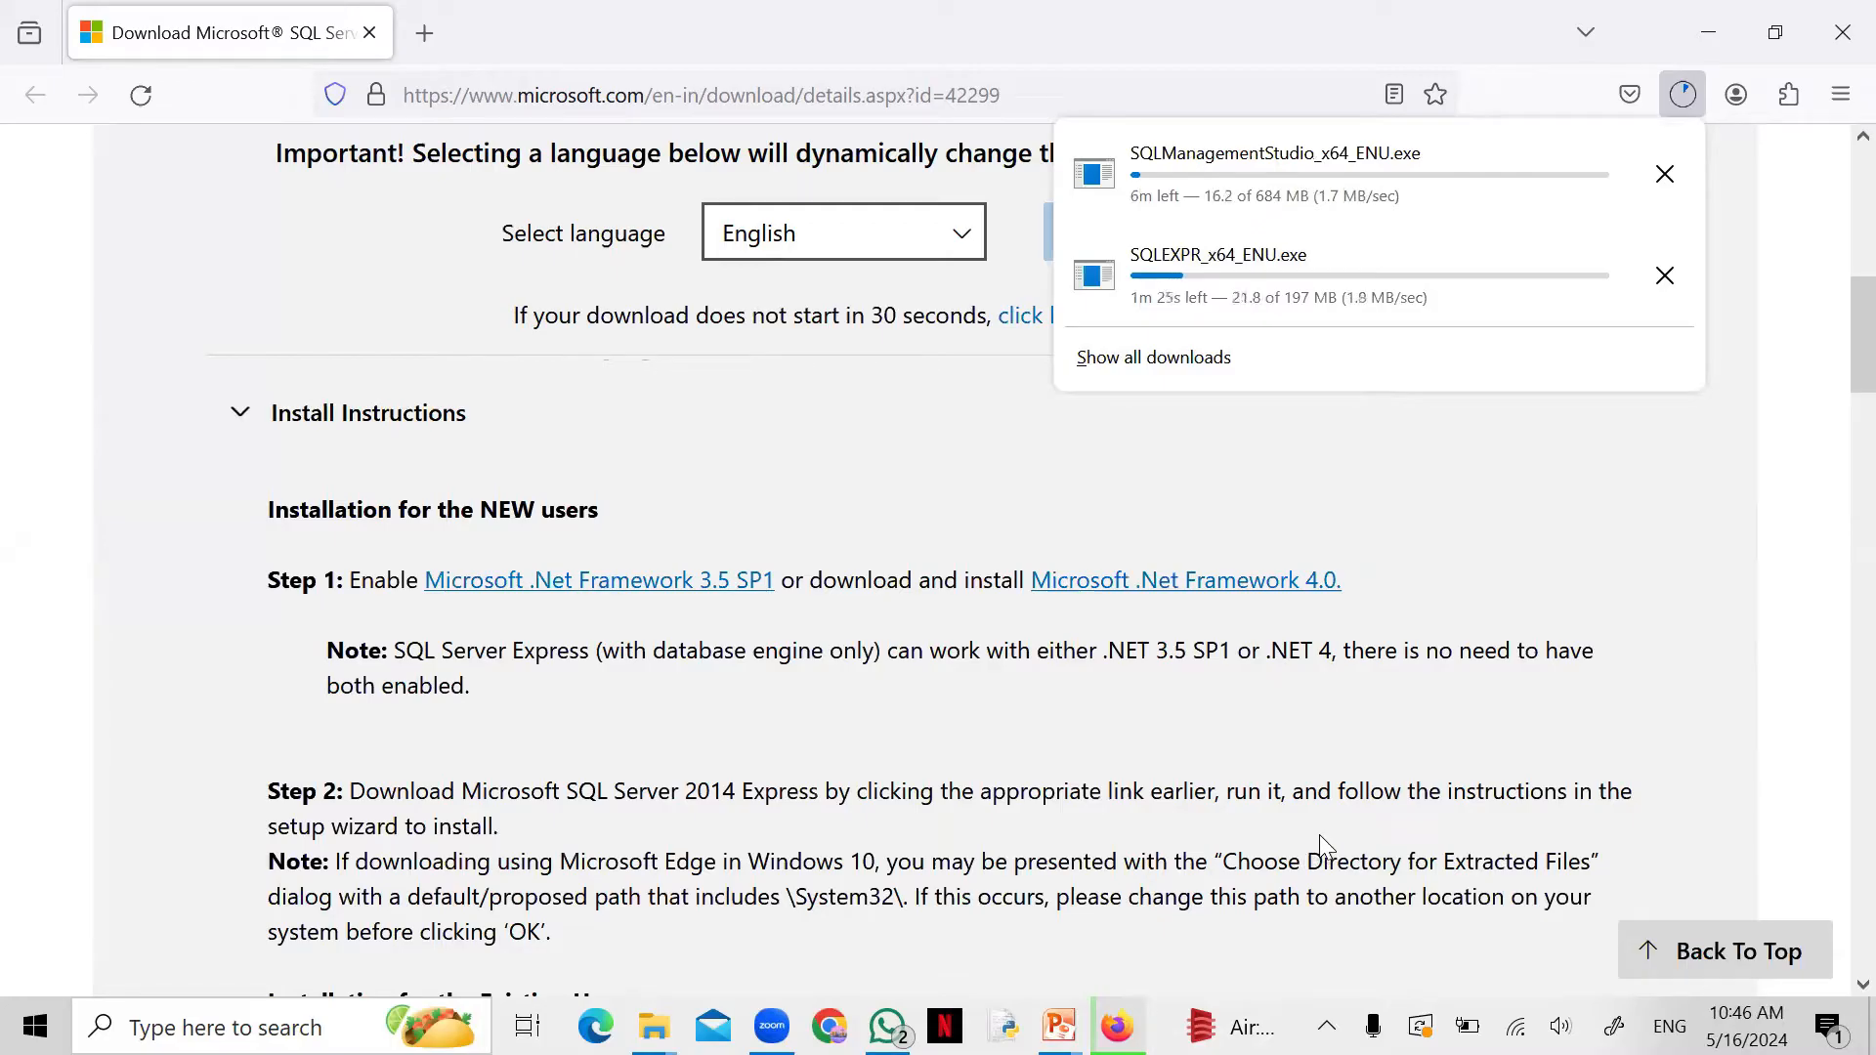
click(1196, 165)
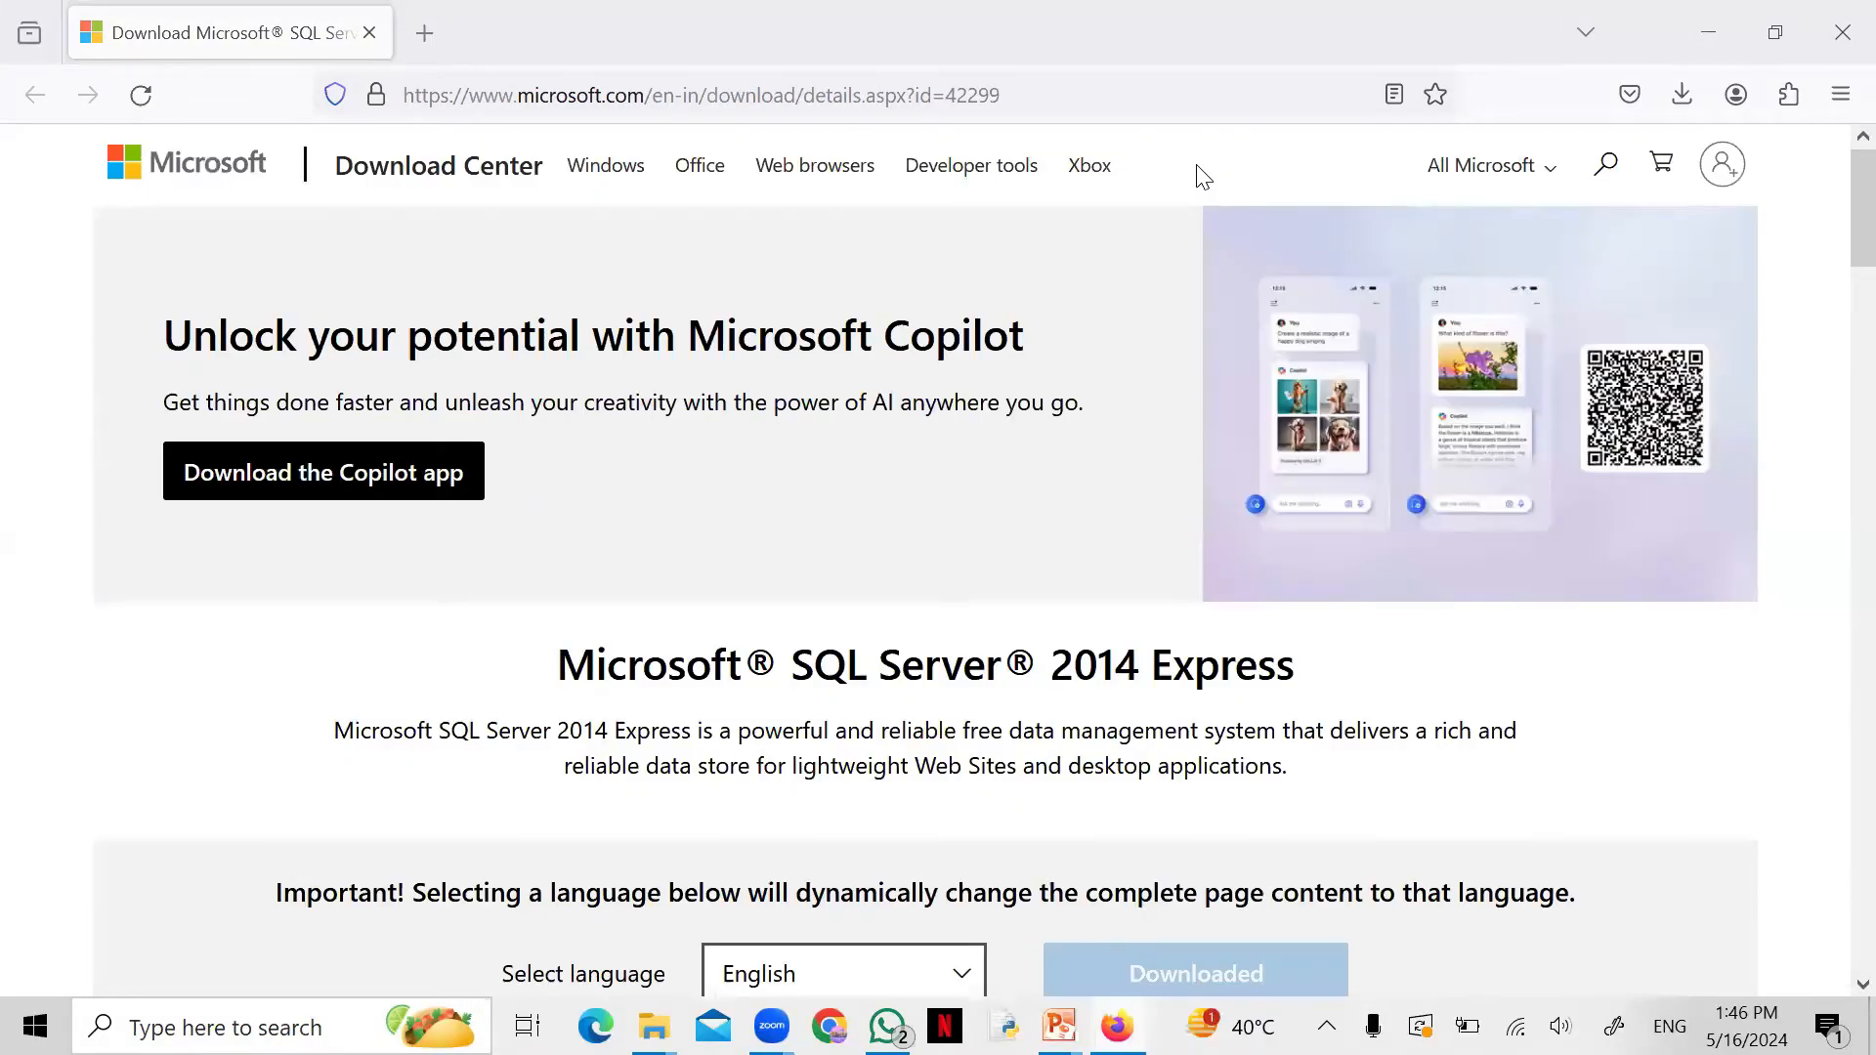
Run the downloaded SQLEXPR_x64_ENU package from its folder and extract its files to the proposed directory.
click(1683, 95)
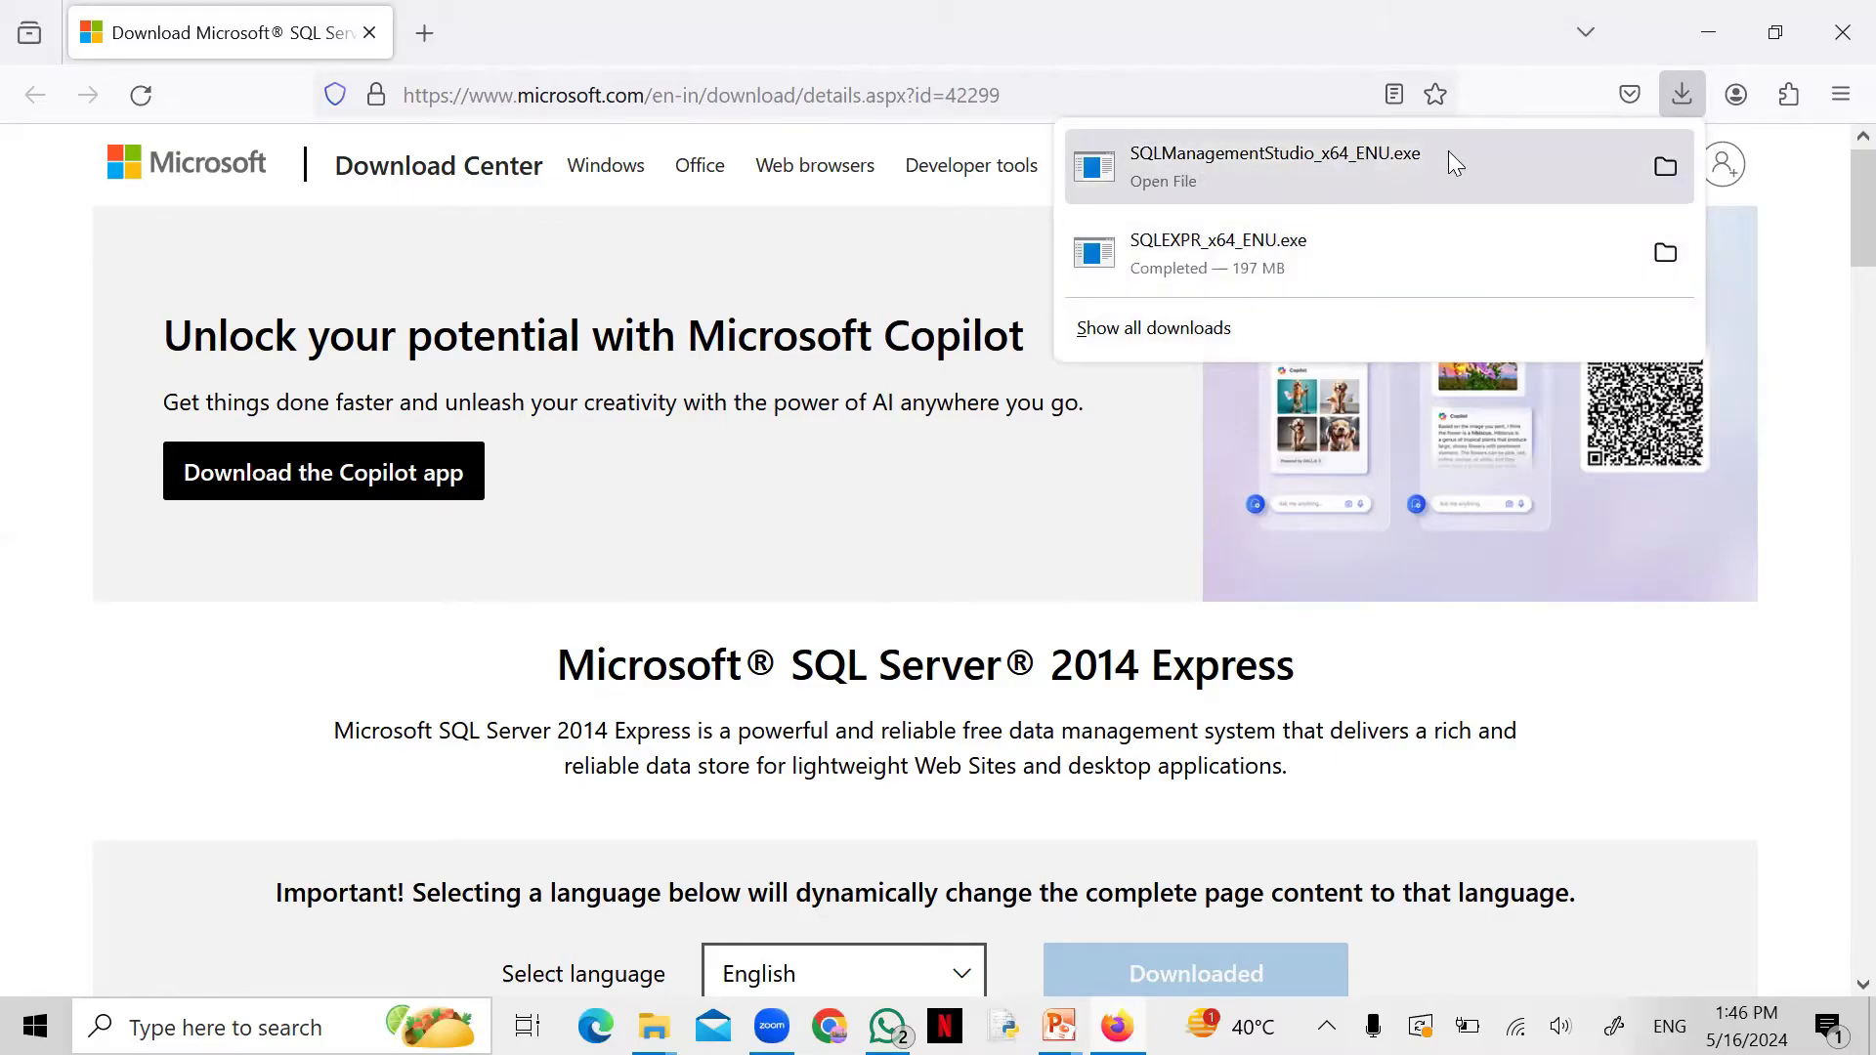
click(1665, 256)
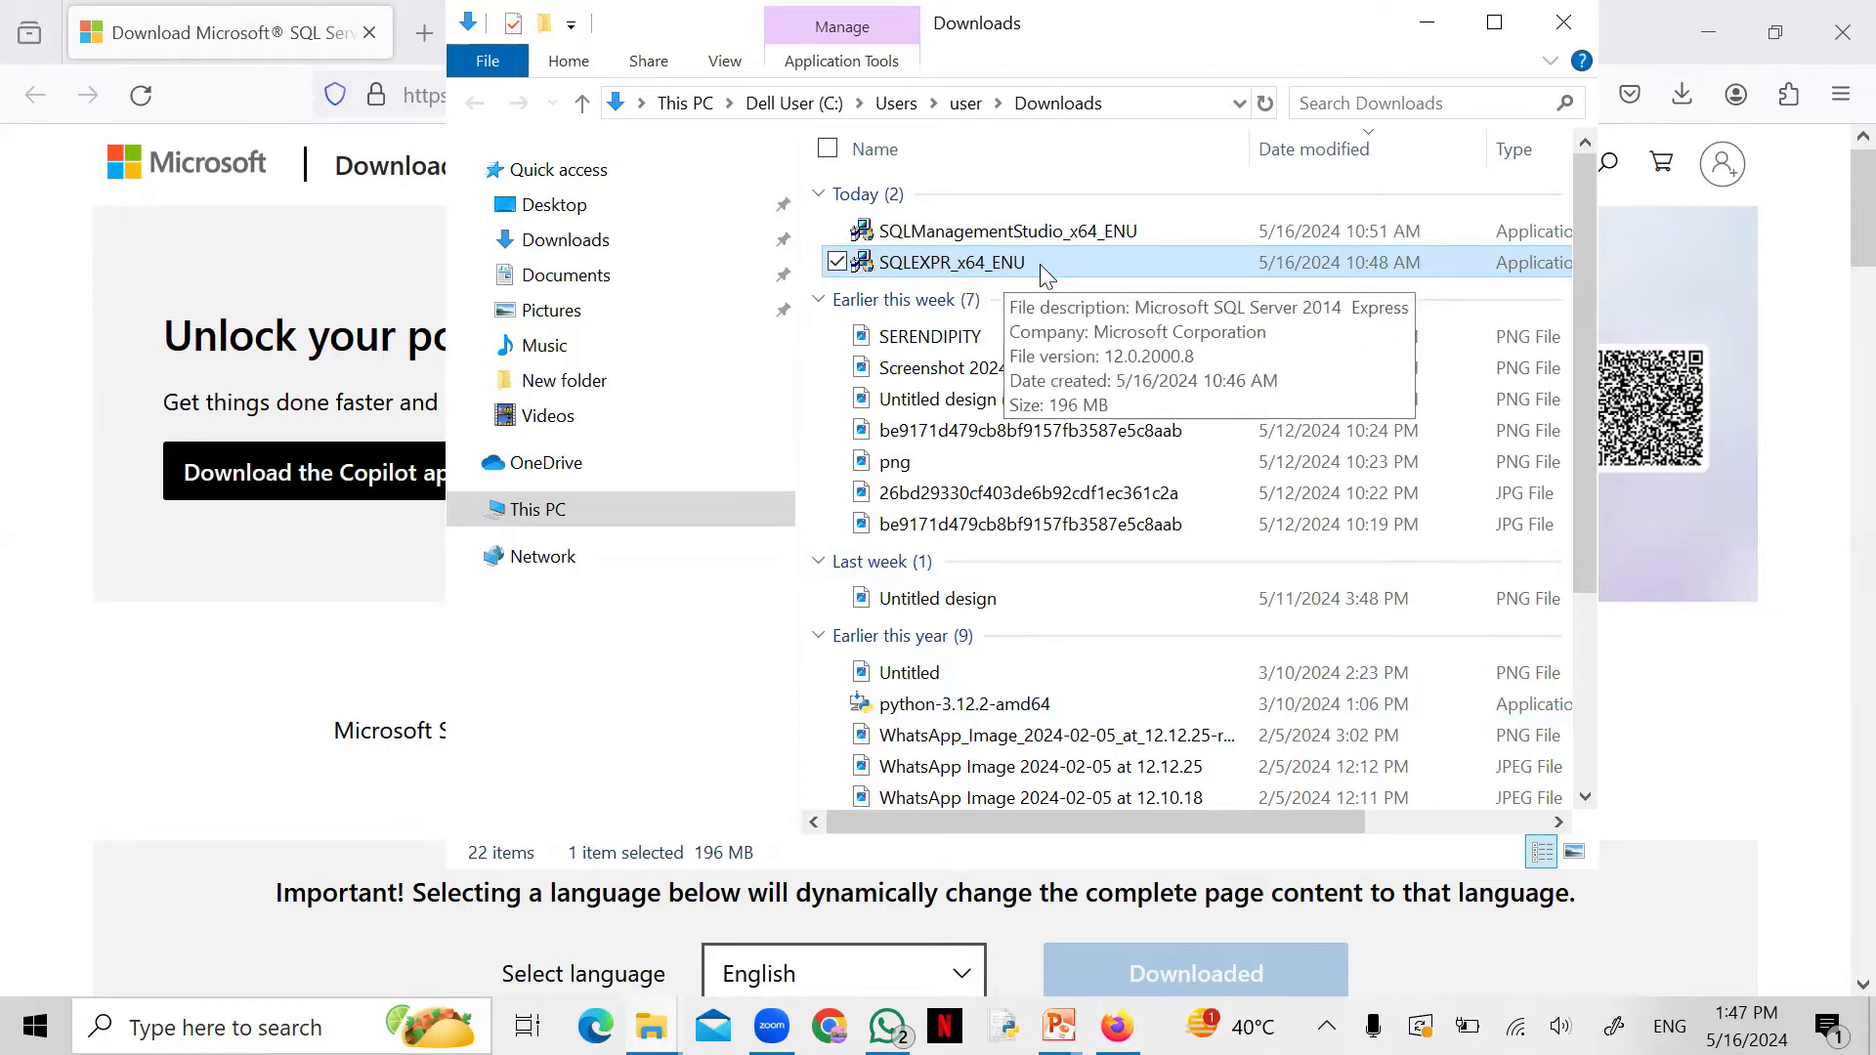
double_click(983, 264)
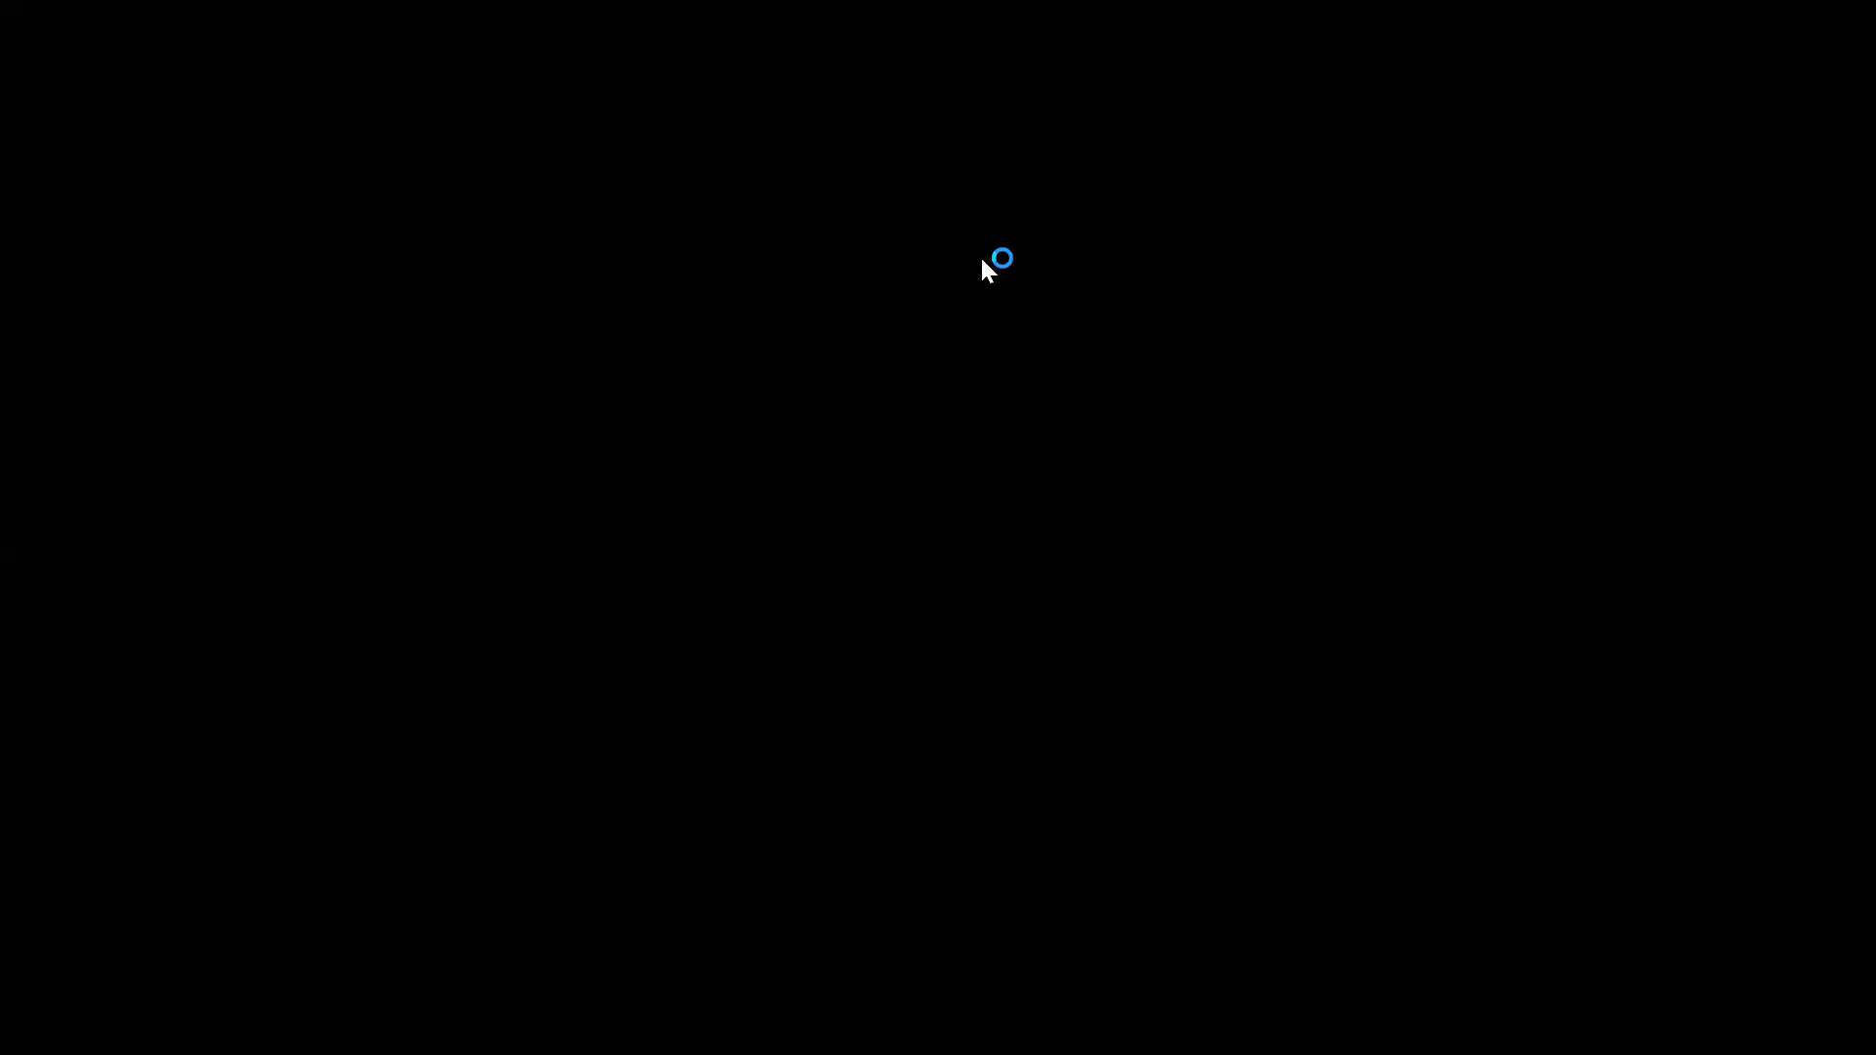
click(789, 712)
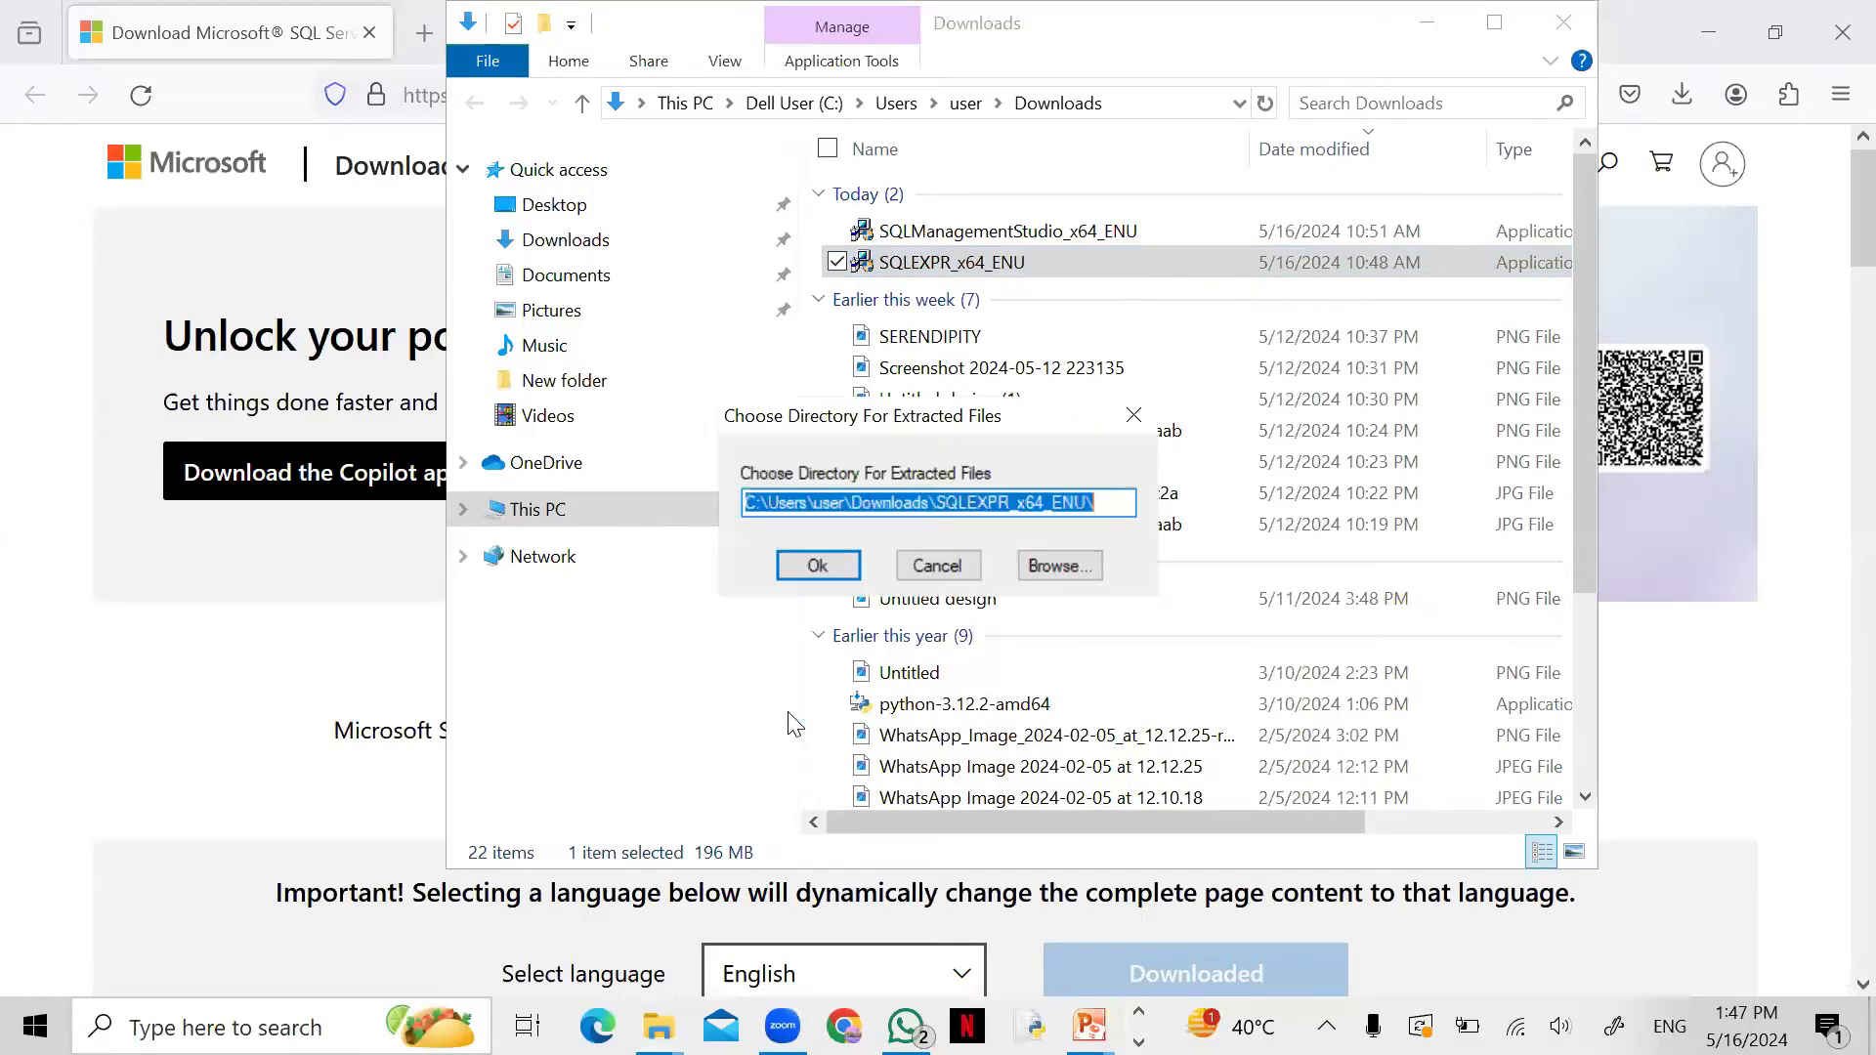
click(821, 567)
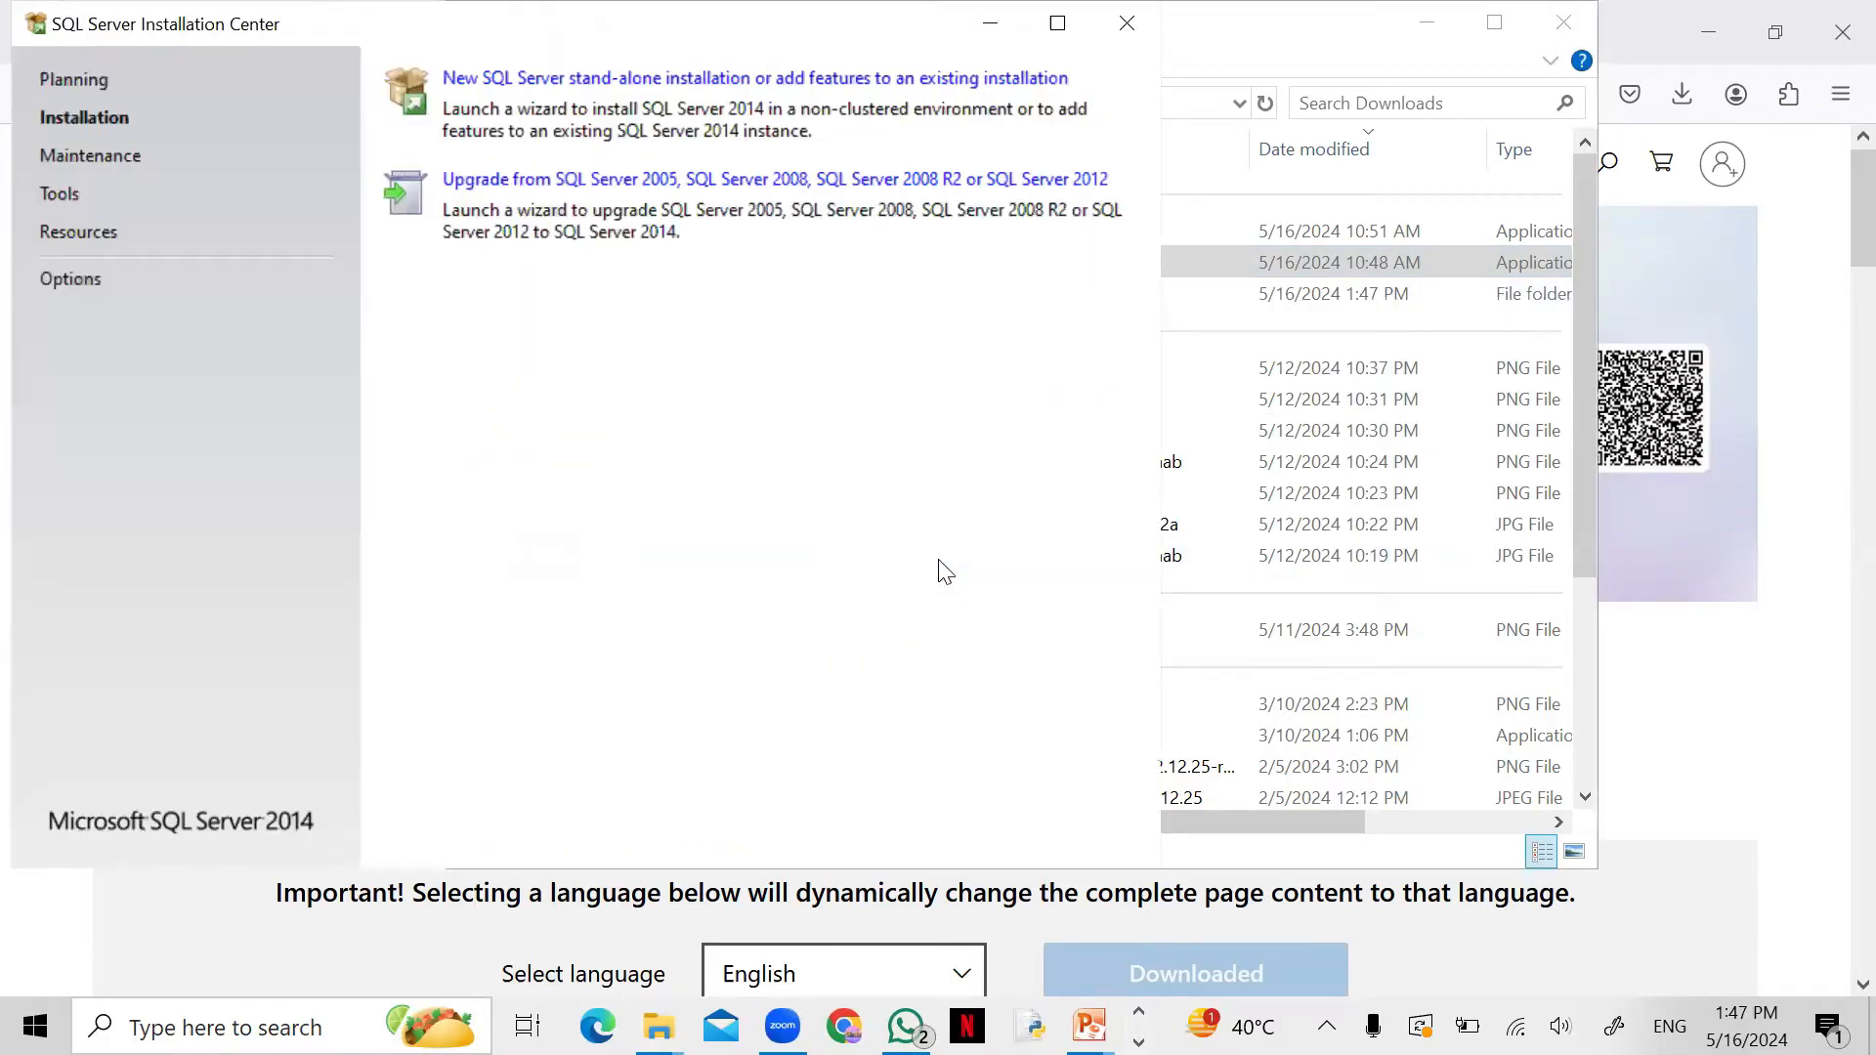
double_click(1518, 29)
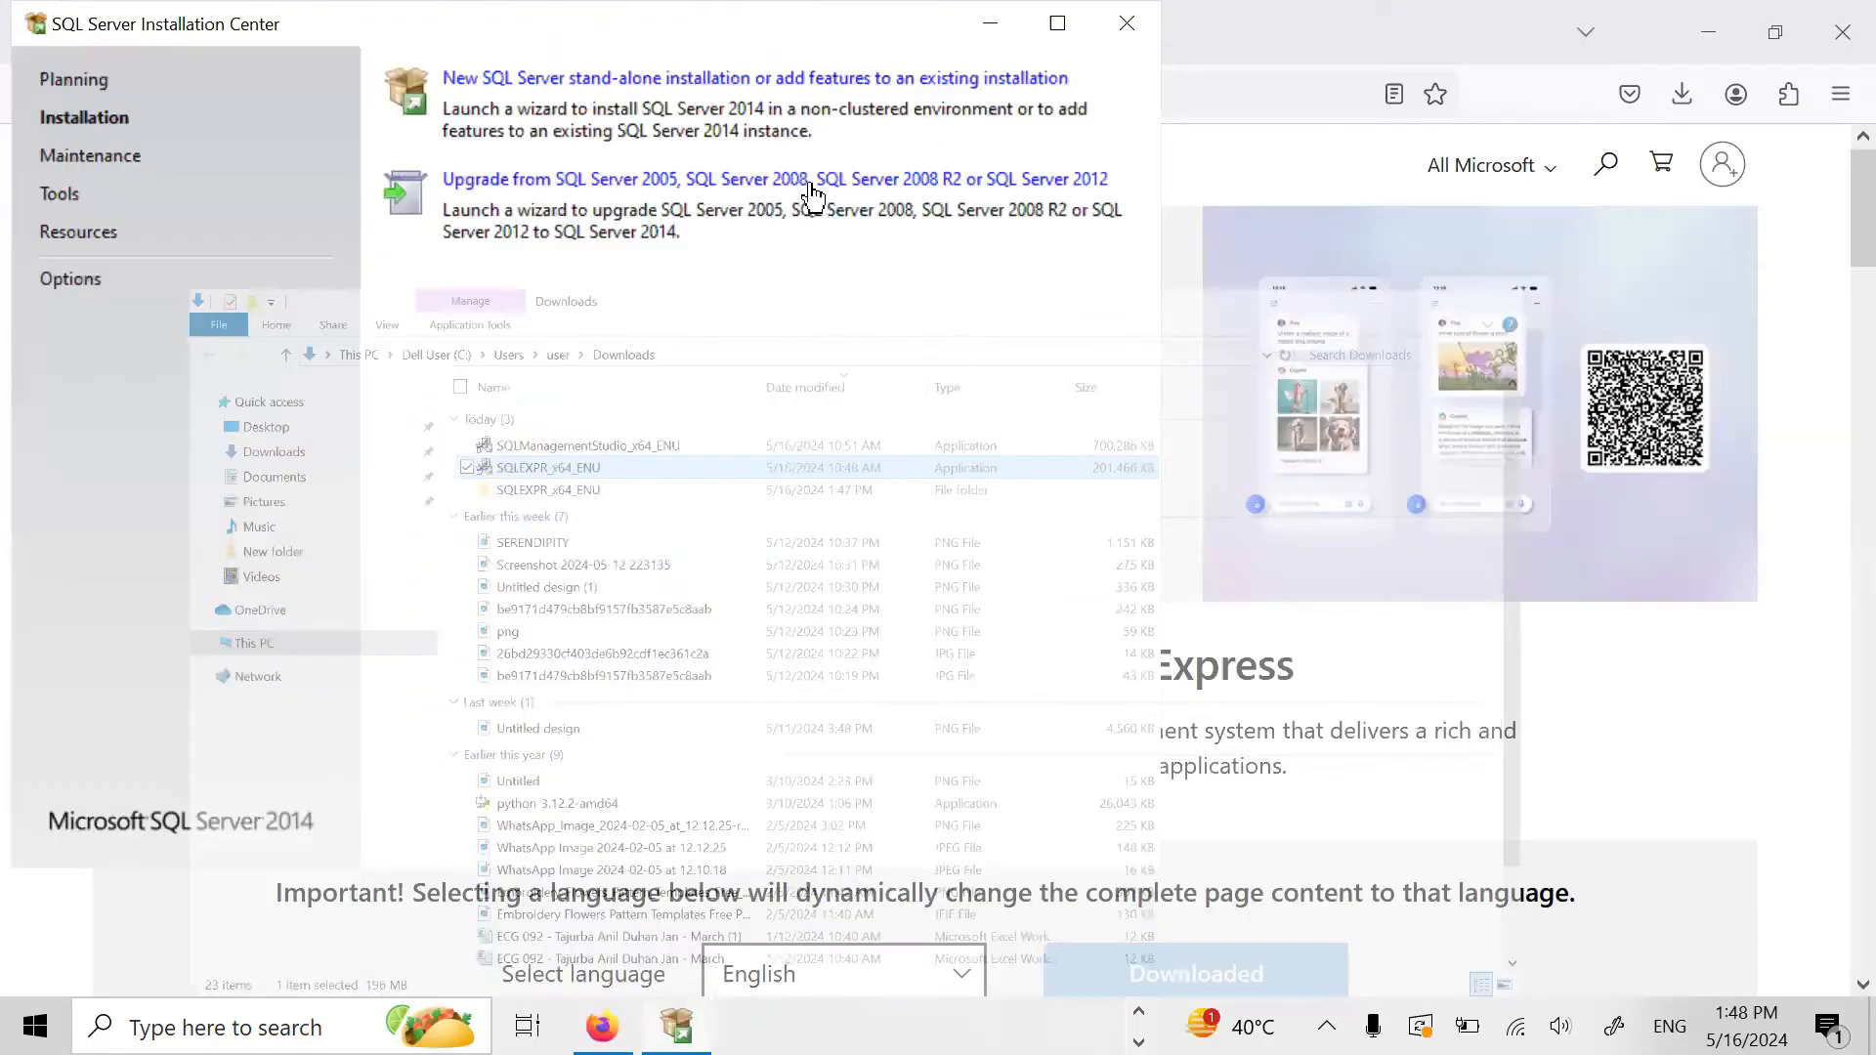
click(1057, 23)
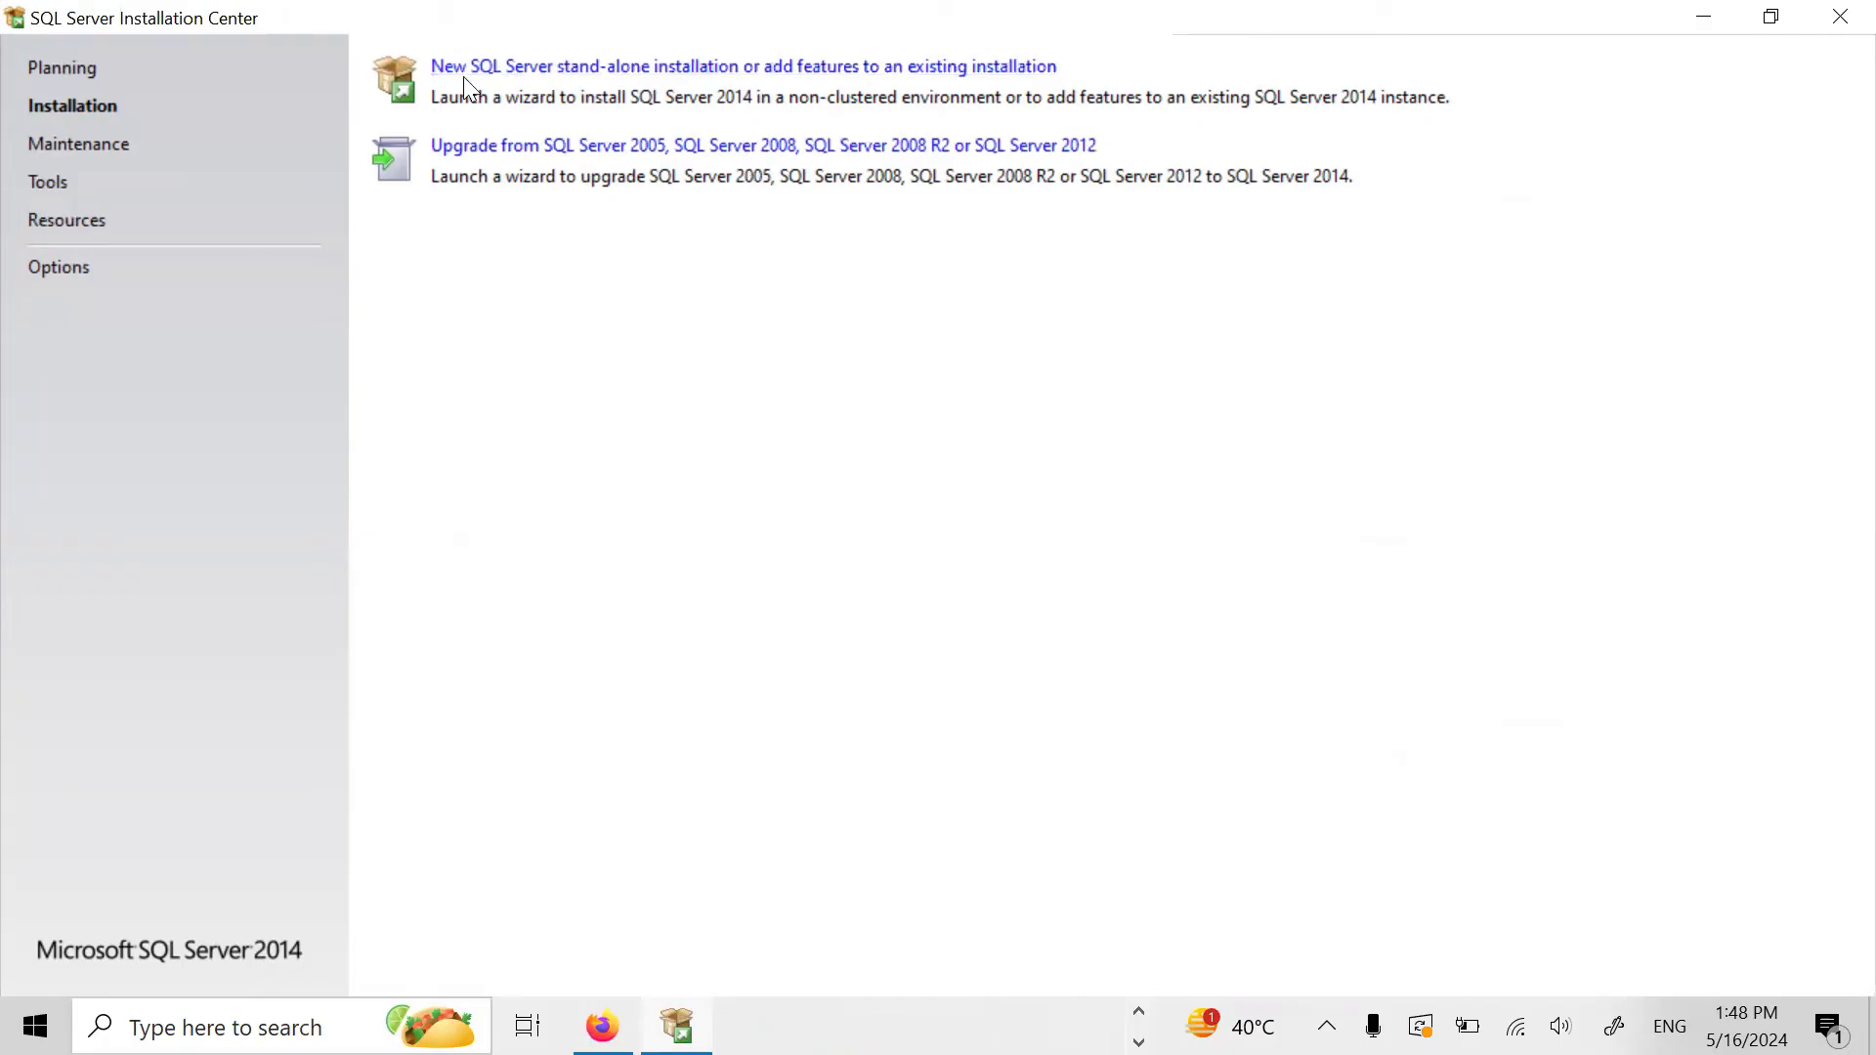
click(549, 69)
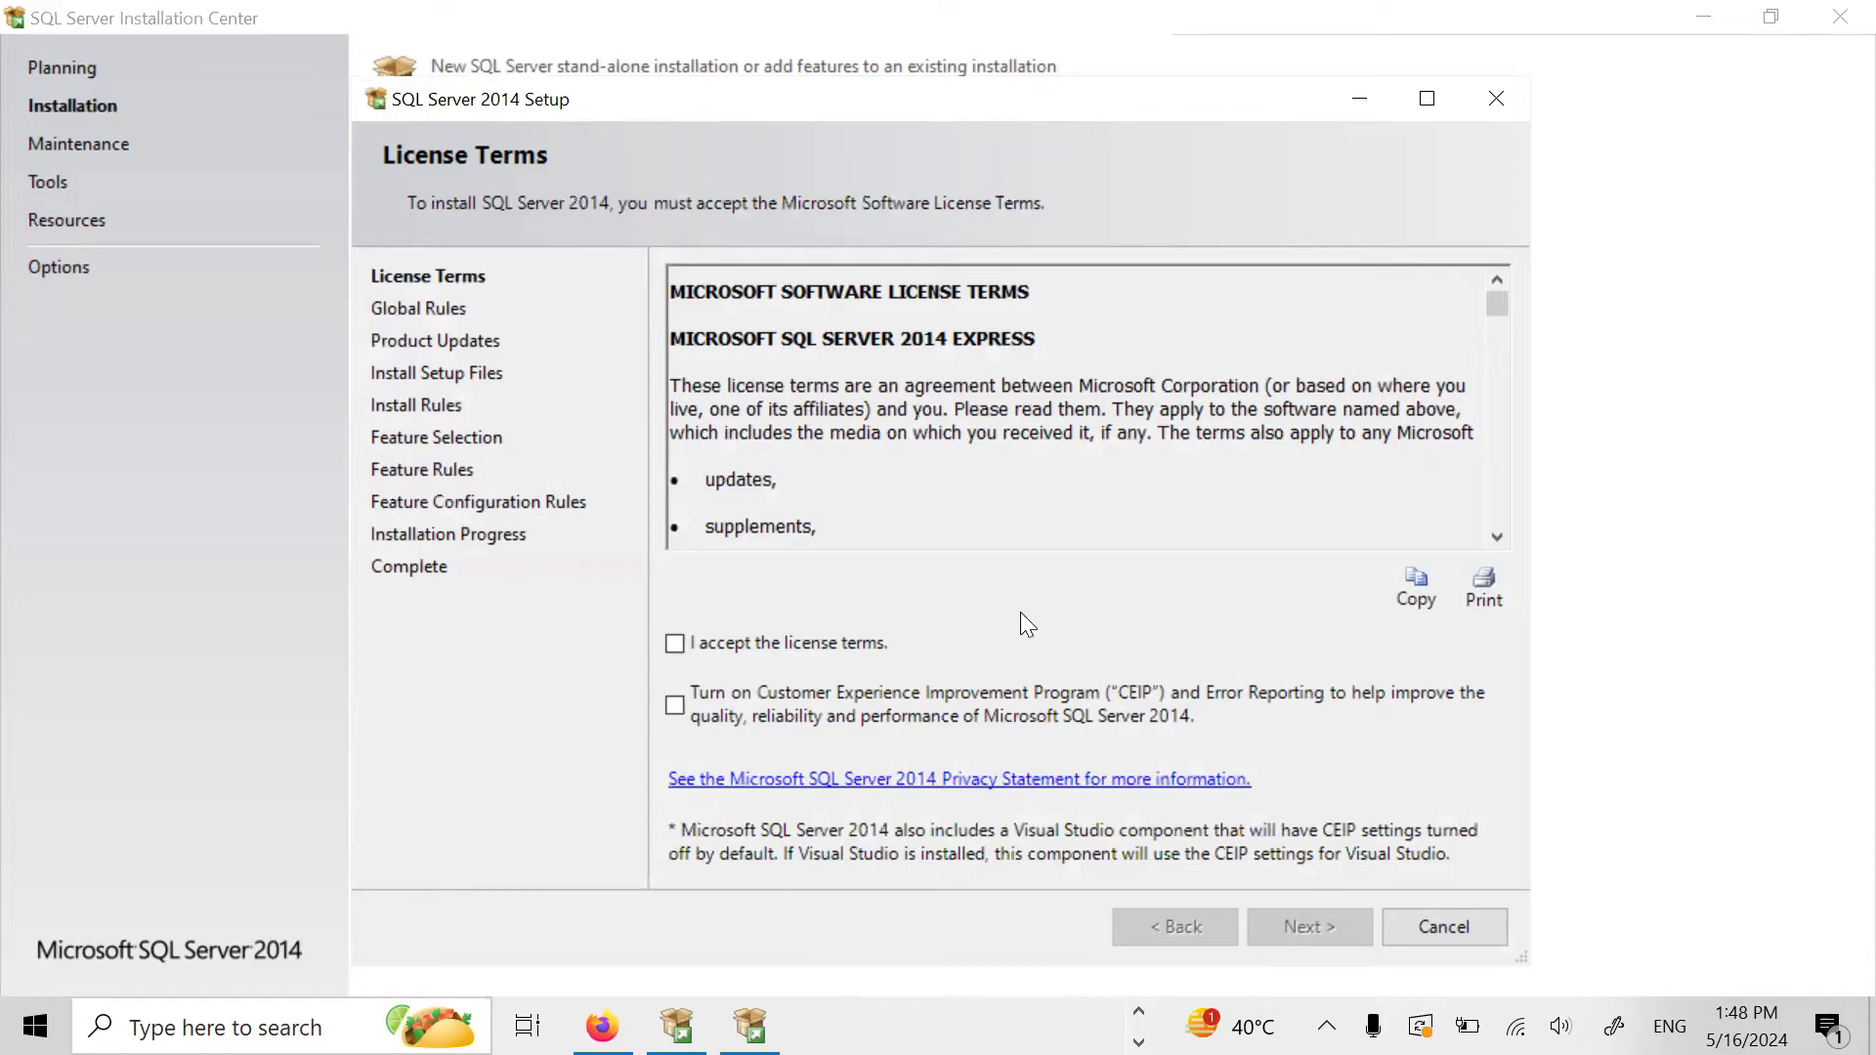
click(675, 644)
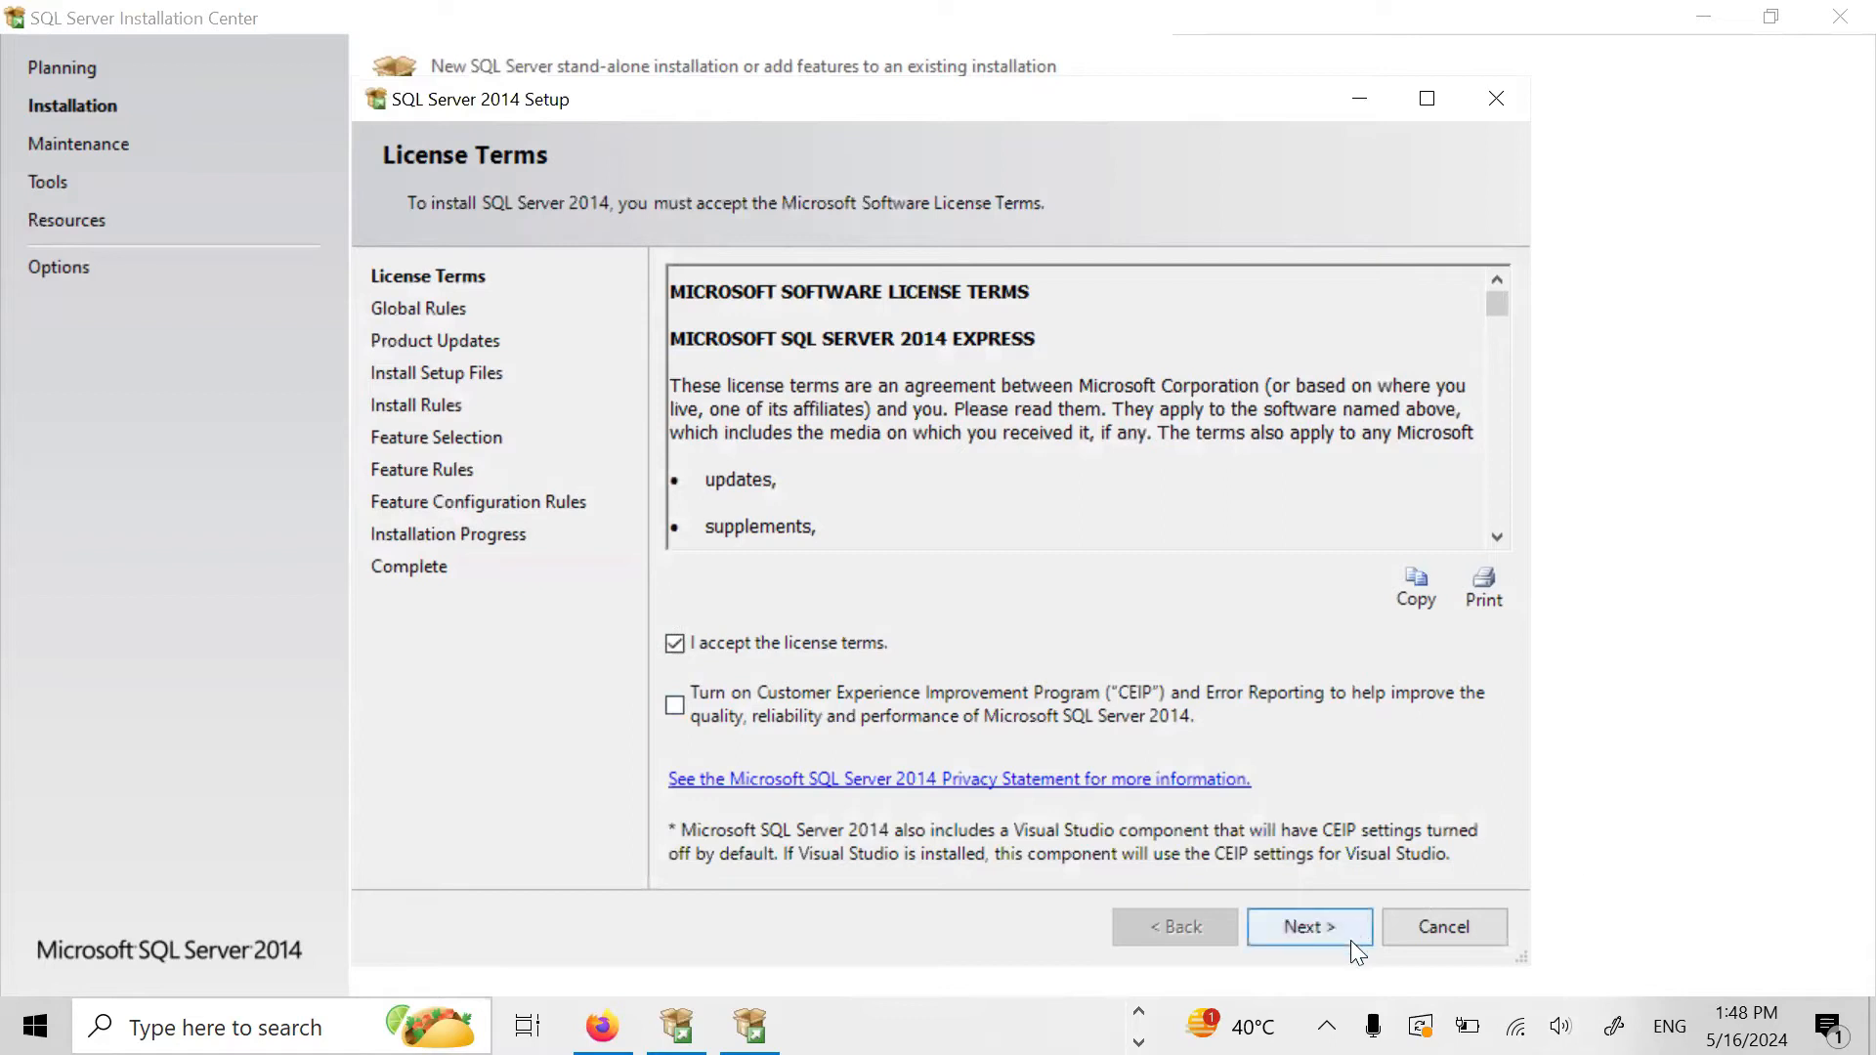
click(1327, 932)
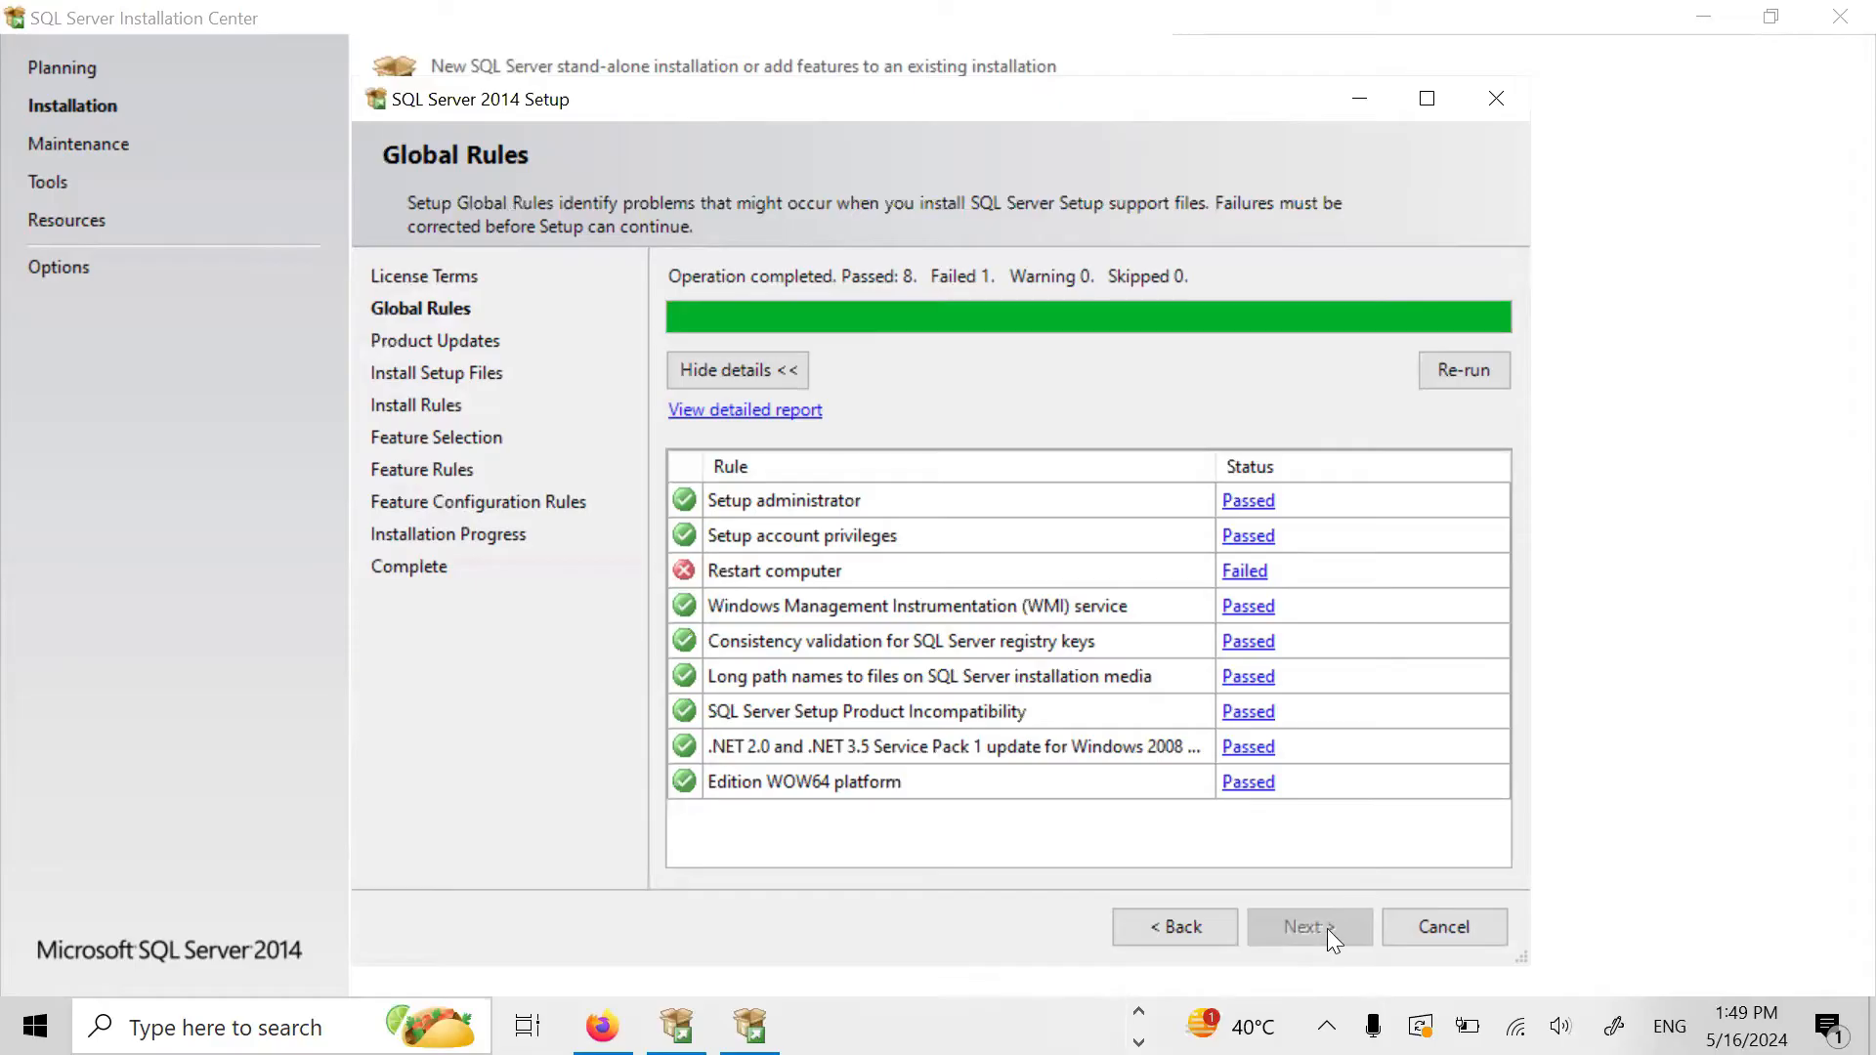
click(1422, 922)
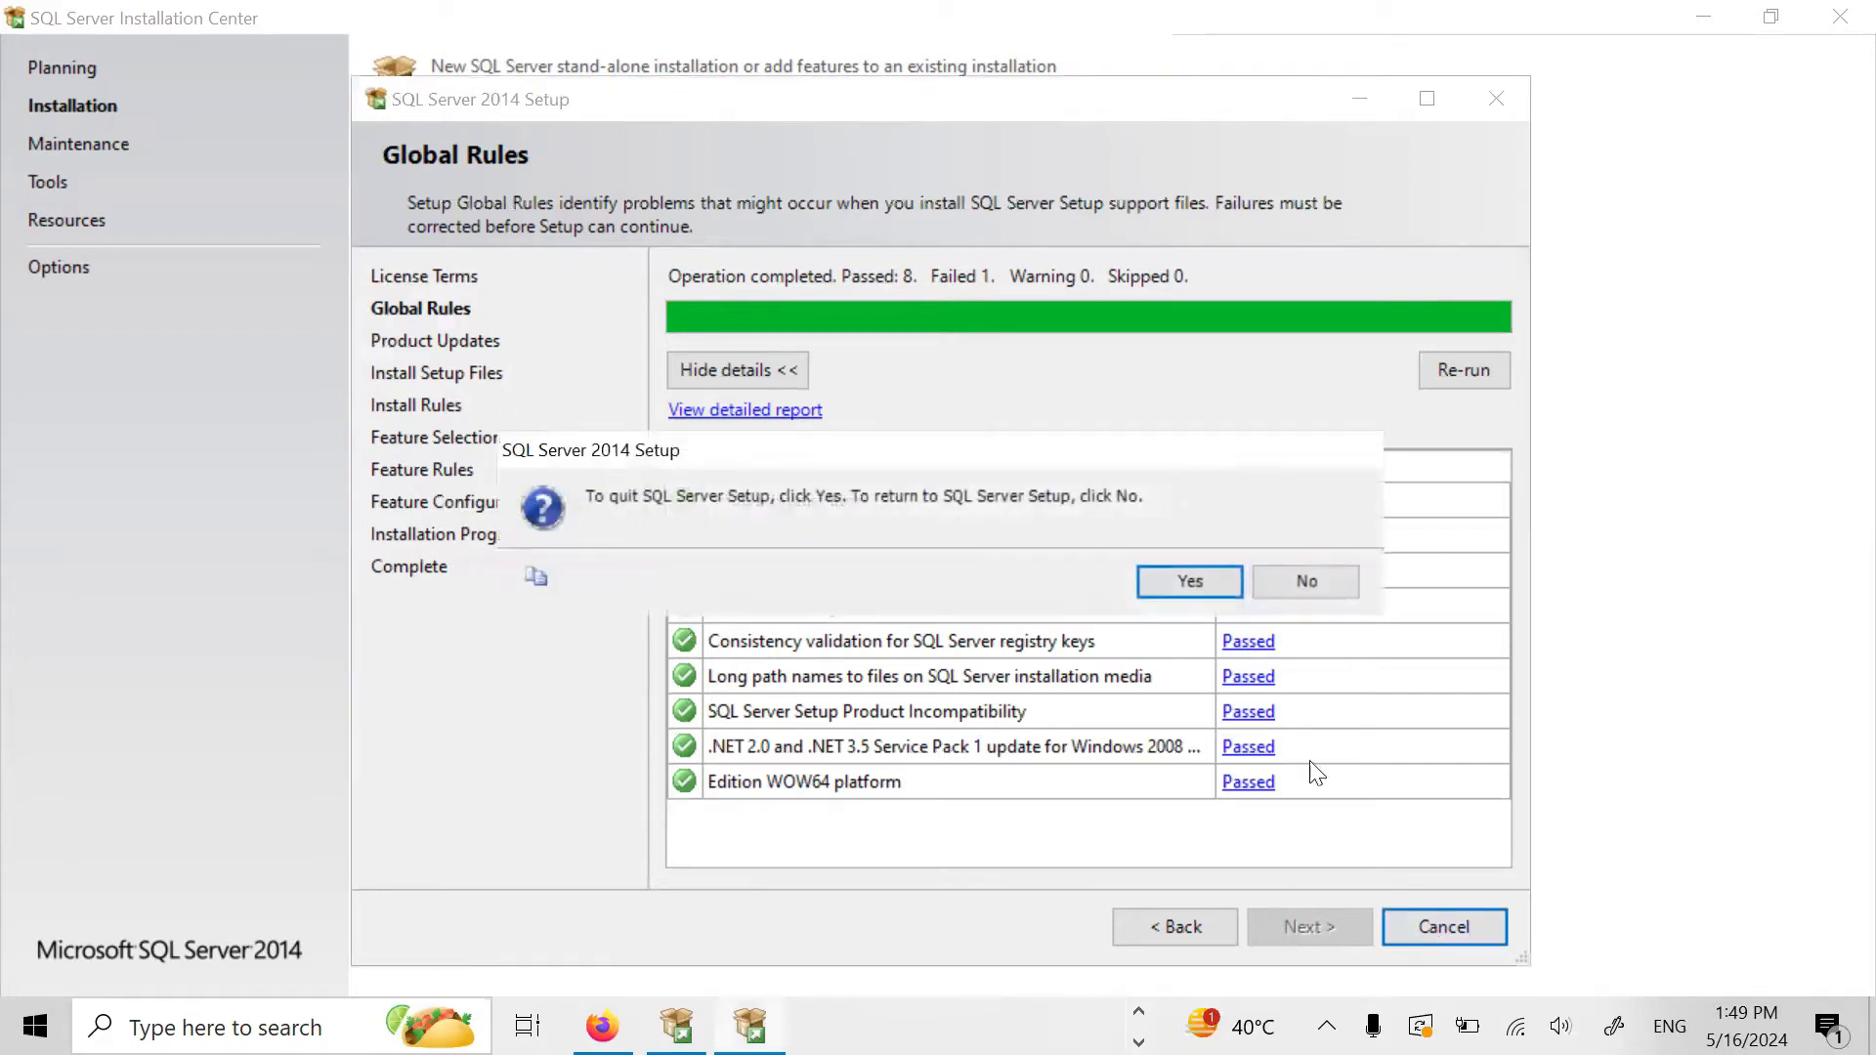
click(1191, 582)
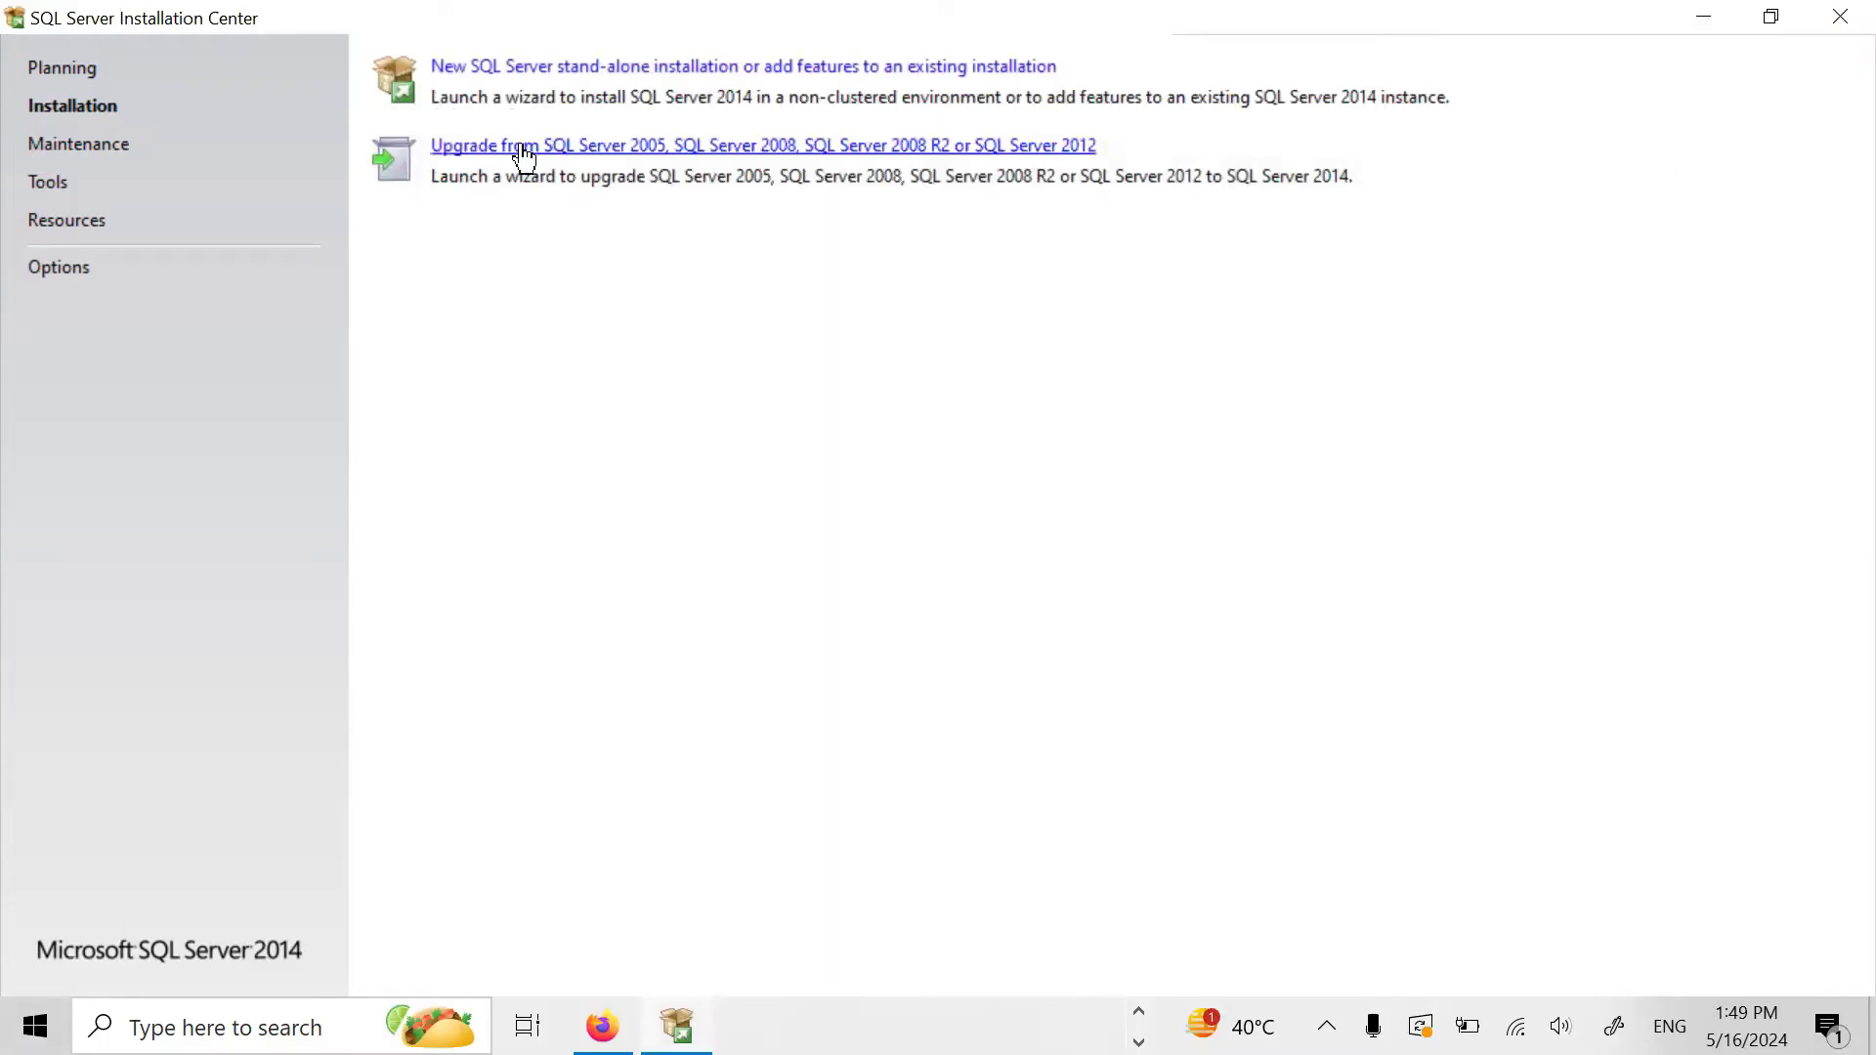
click(1837, 20)
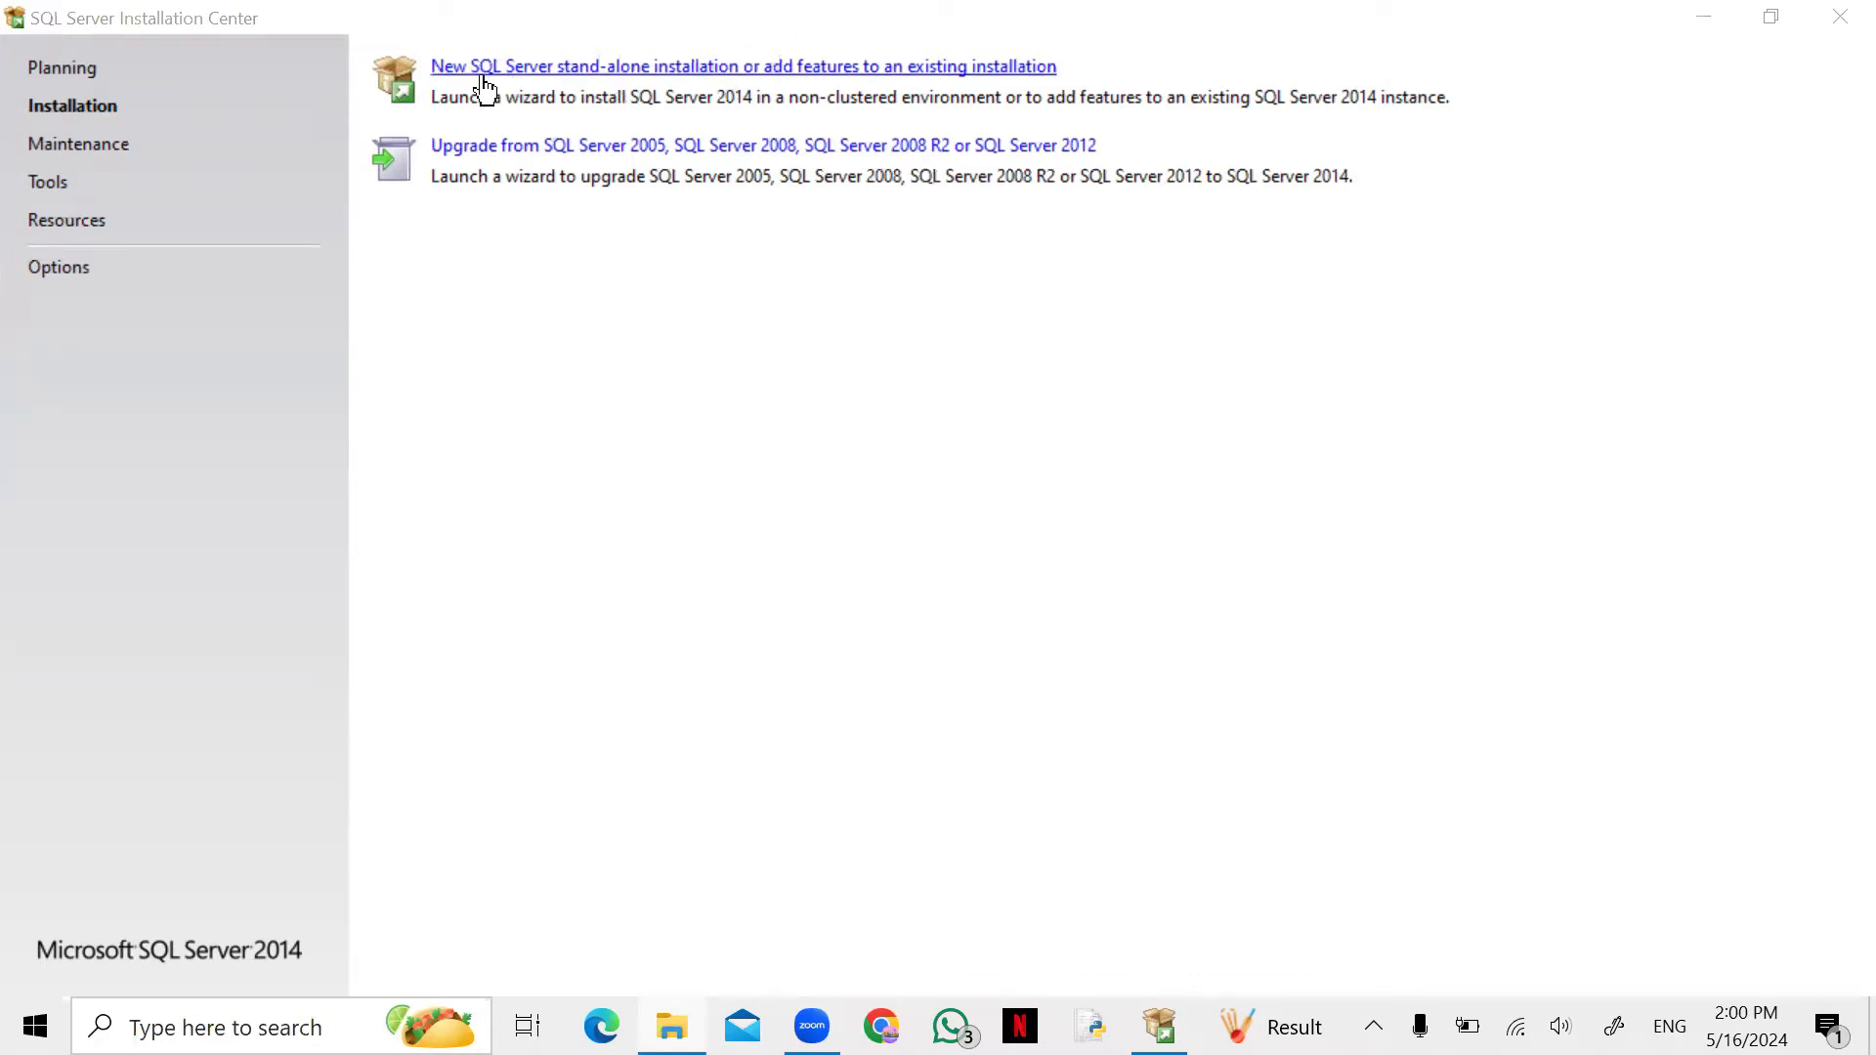
Start a new SQL Server stand-alone installation and accept the license terms.
click(784, 71)
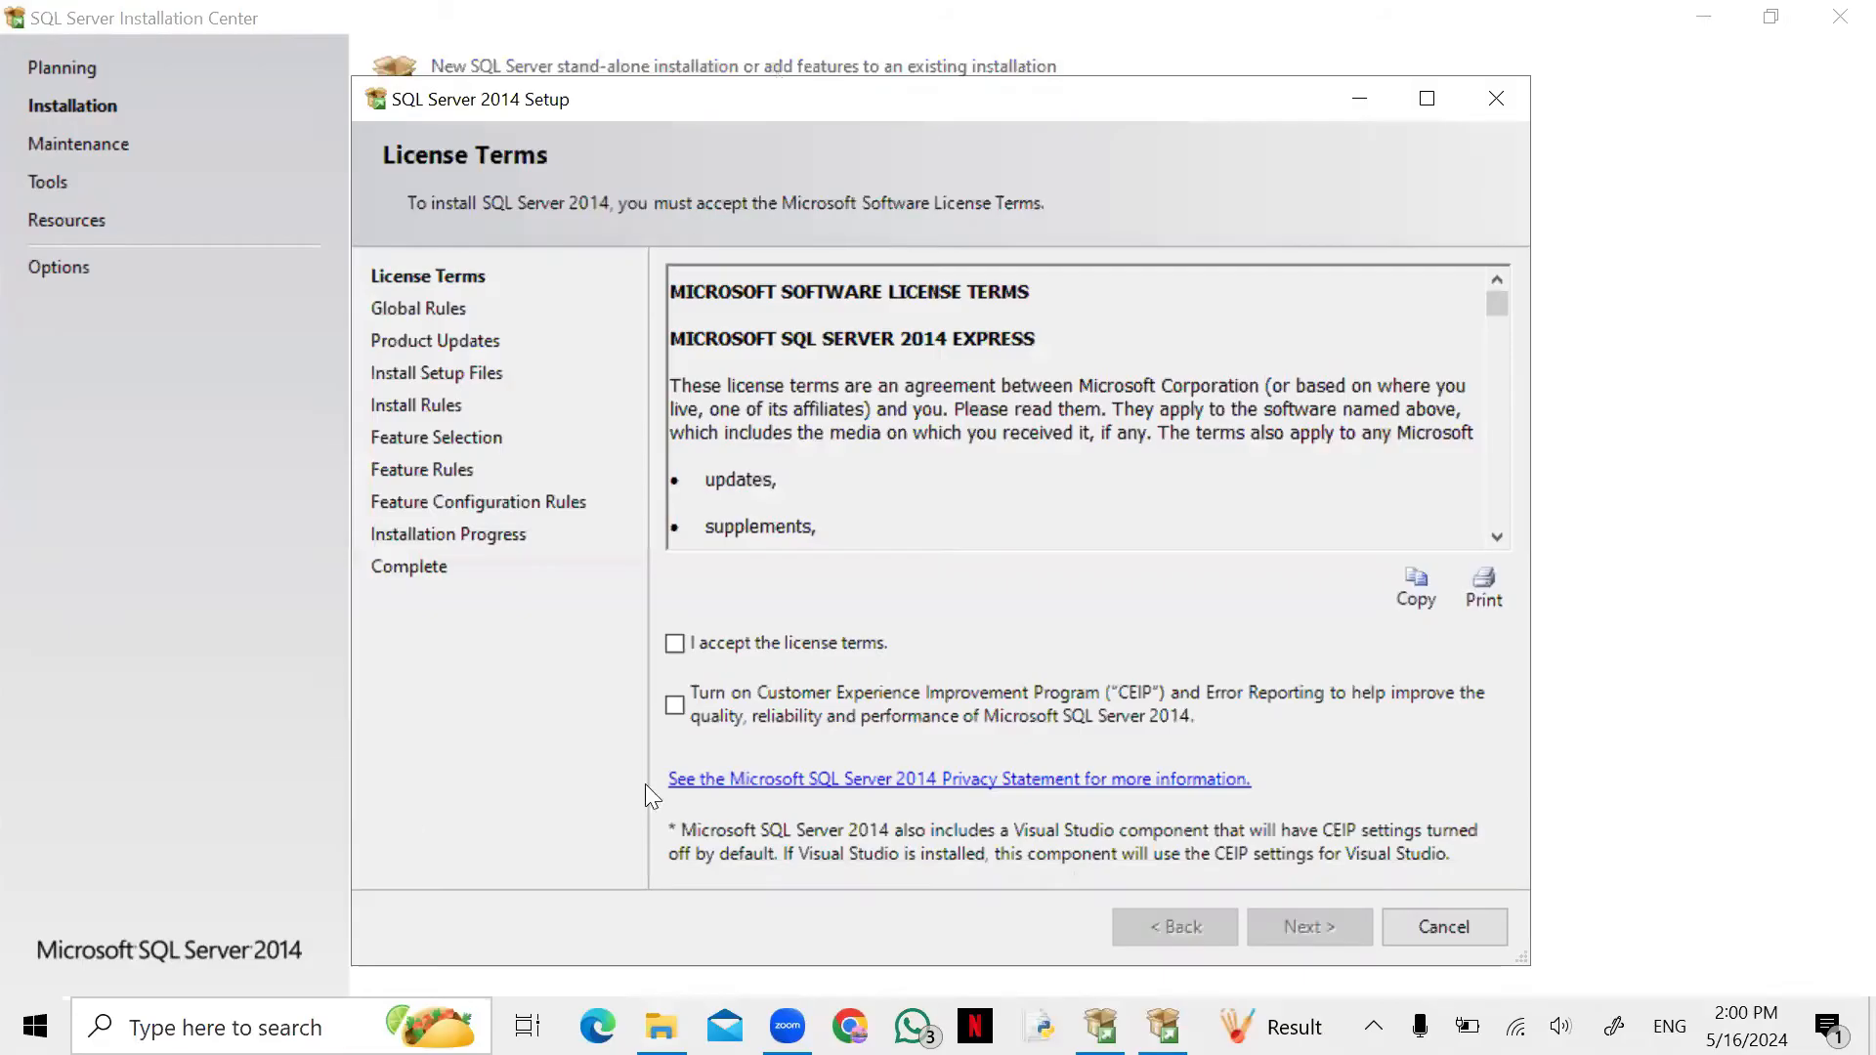
click(678, 647)
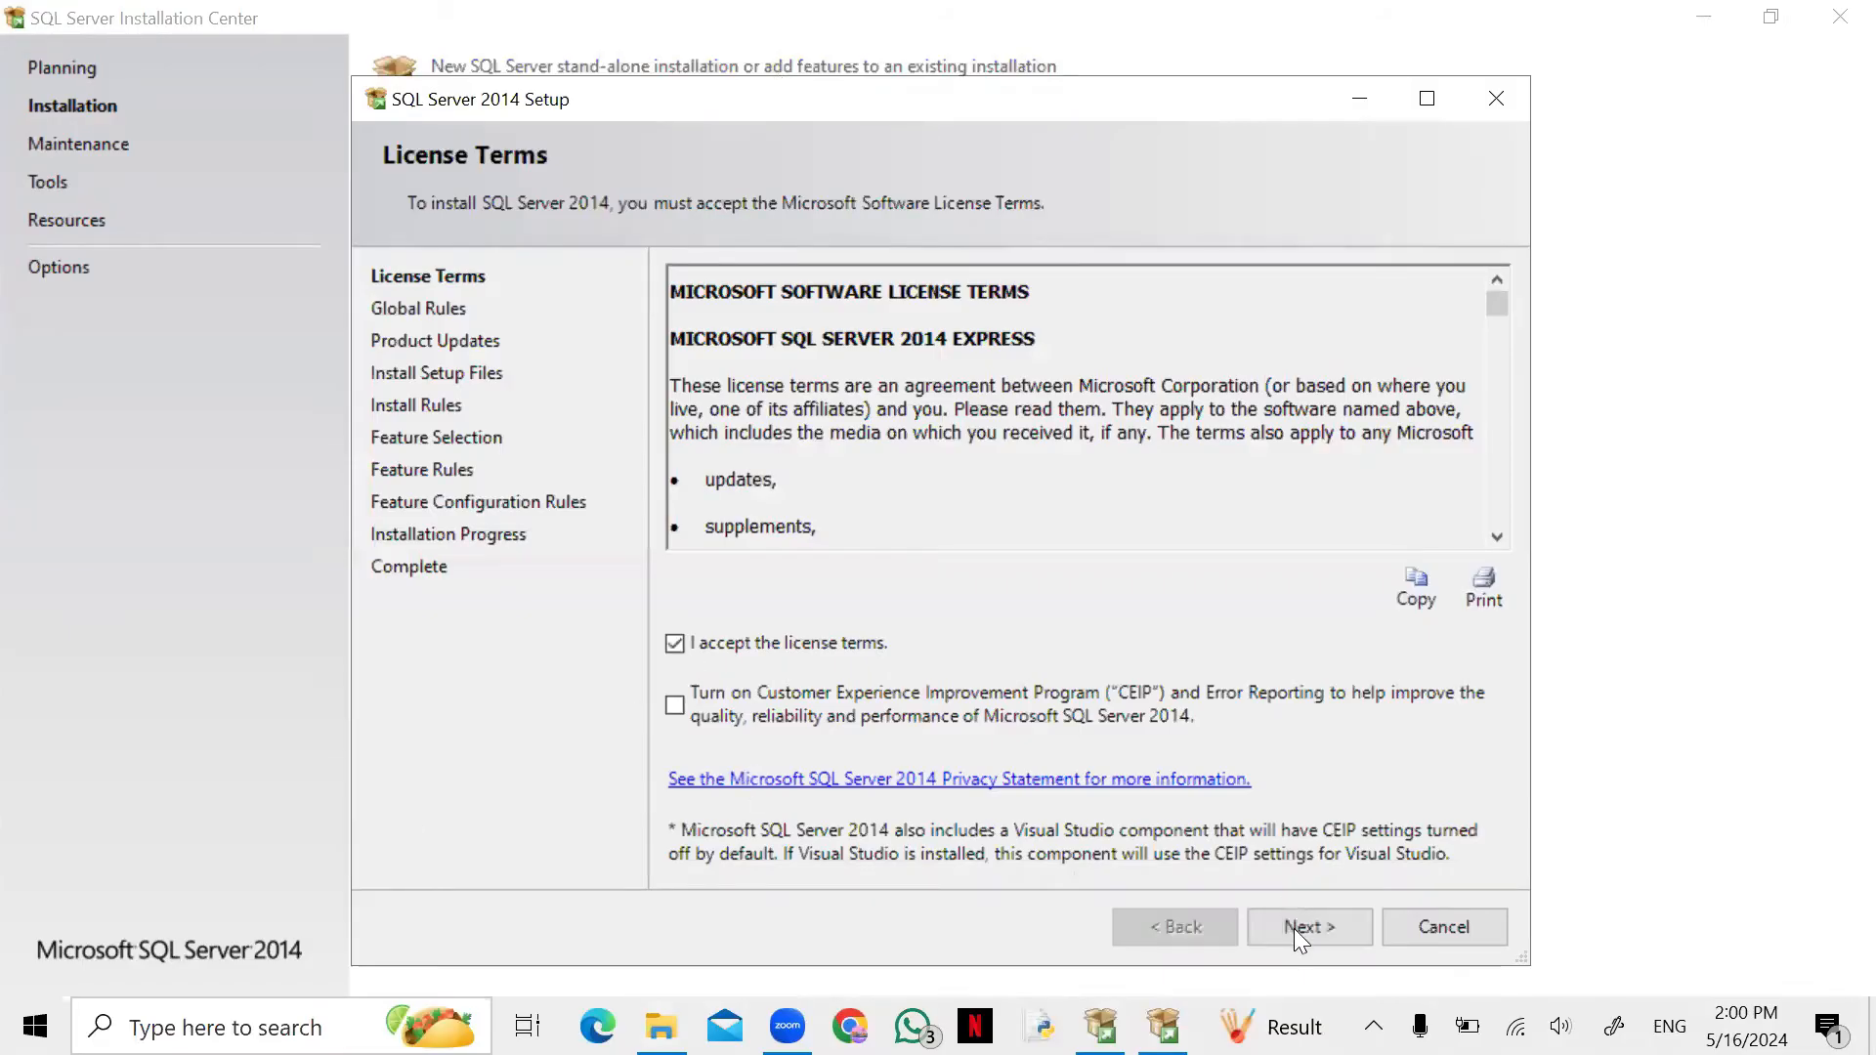
click(1294, 929)
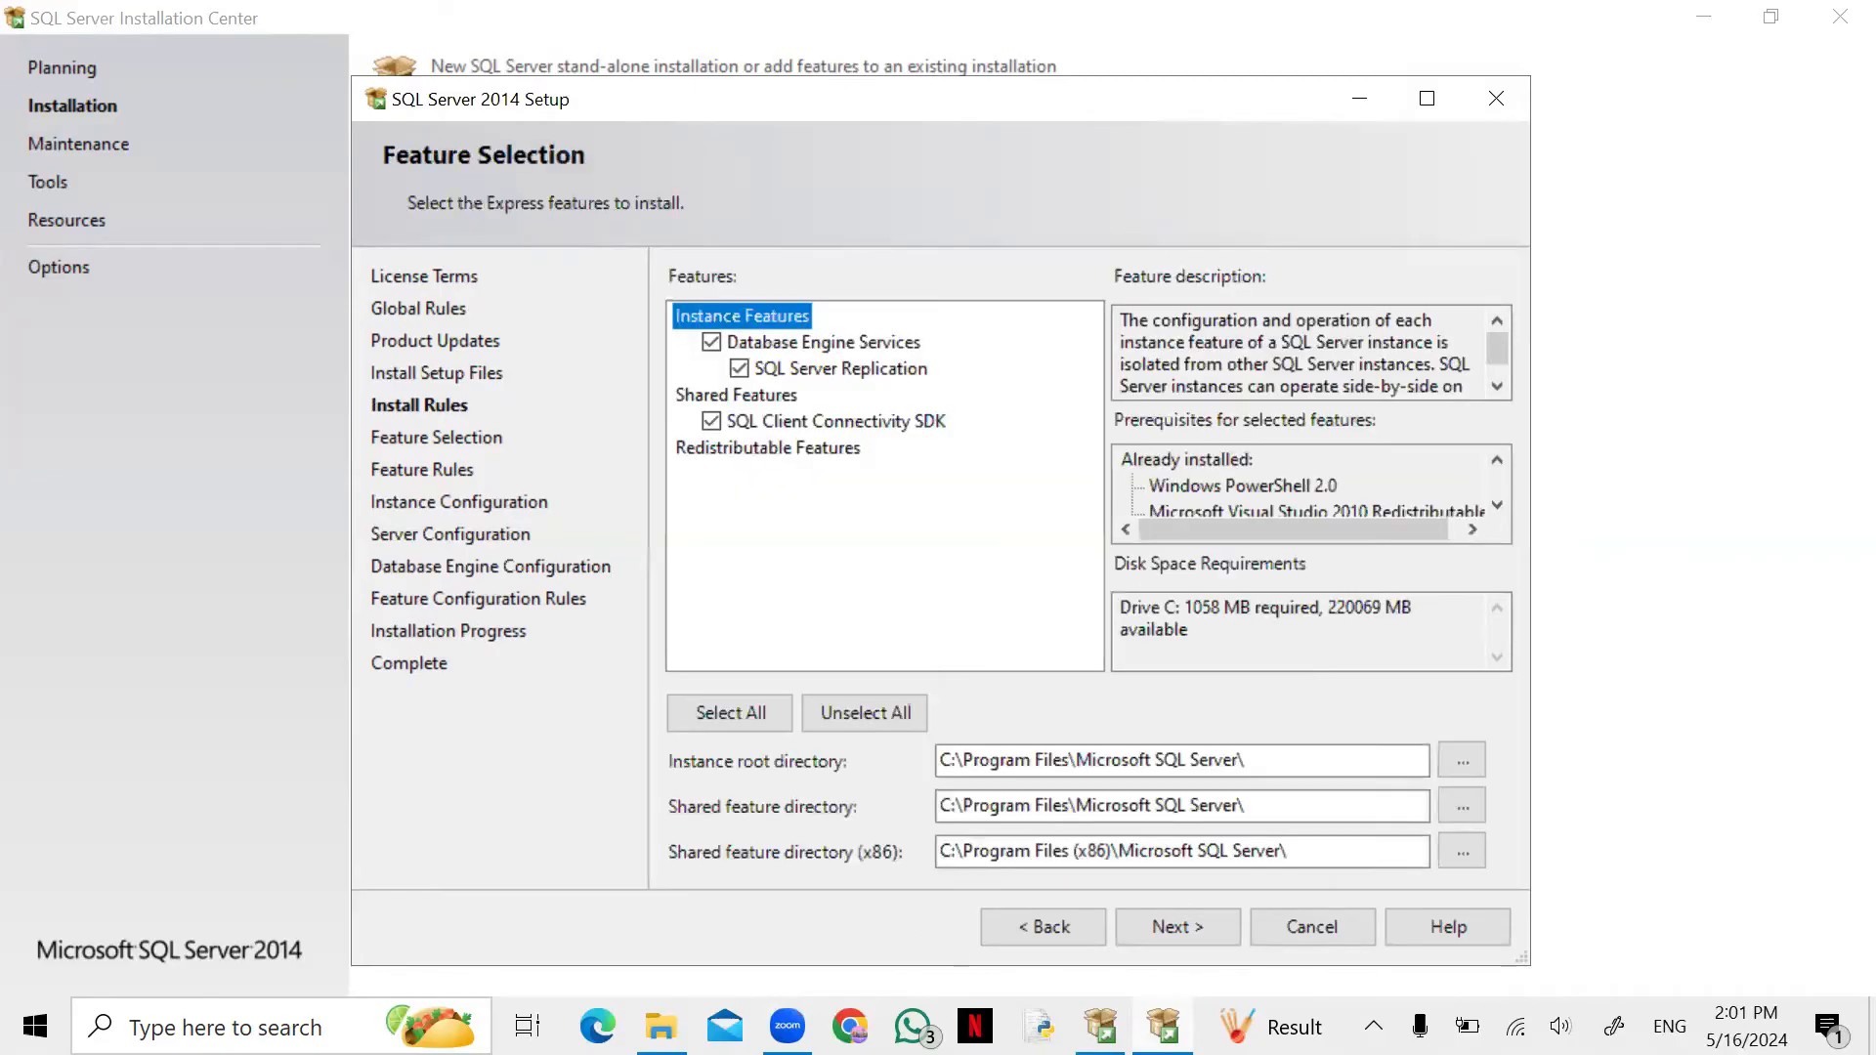
Install SQL Server with the default features, named instance SQLExpress, default service accounts and Windows authentication mode.
mouse_move(788, 1026)
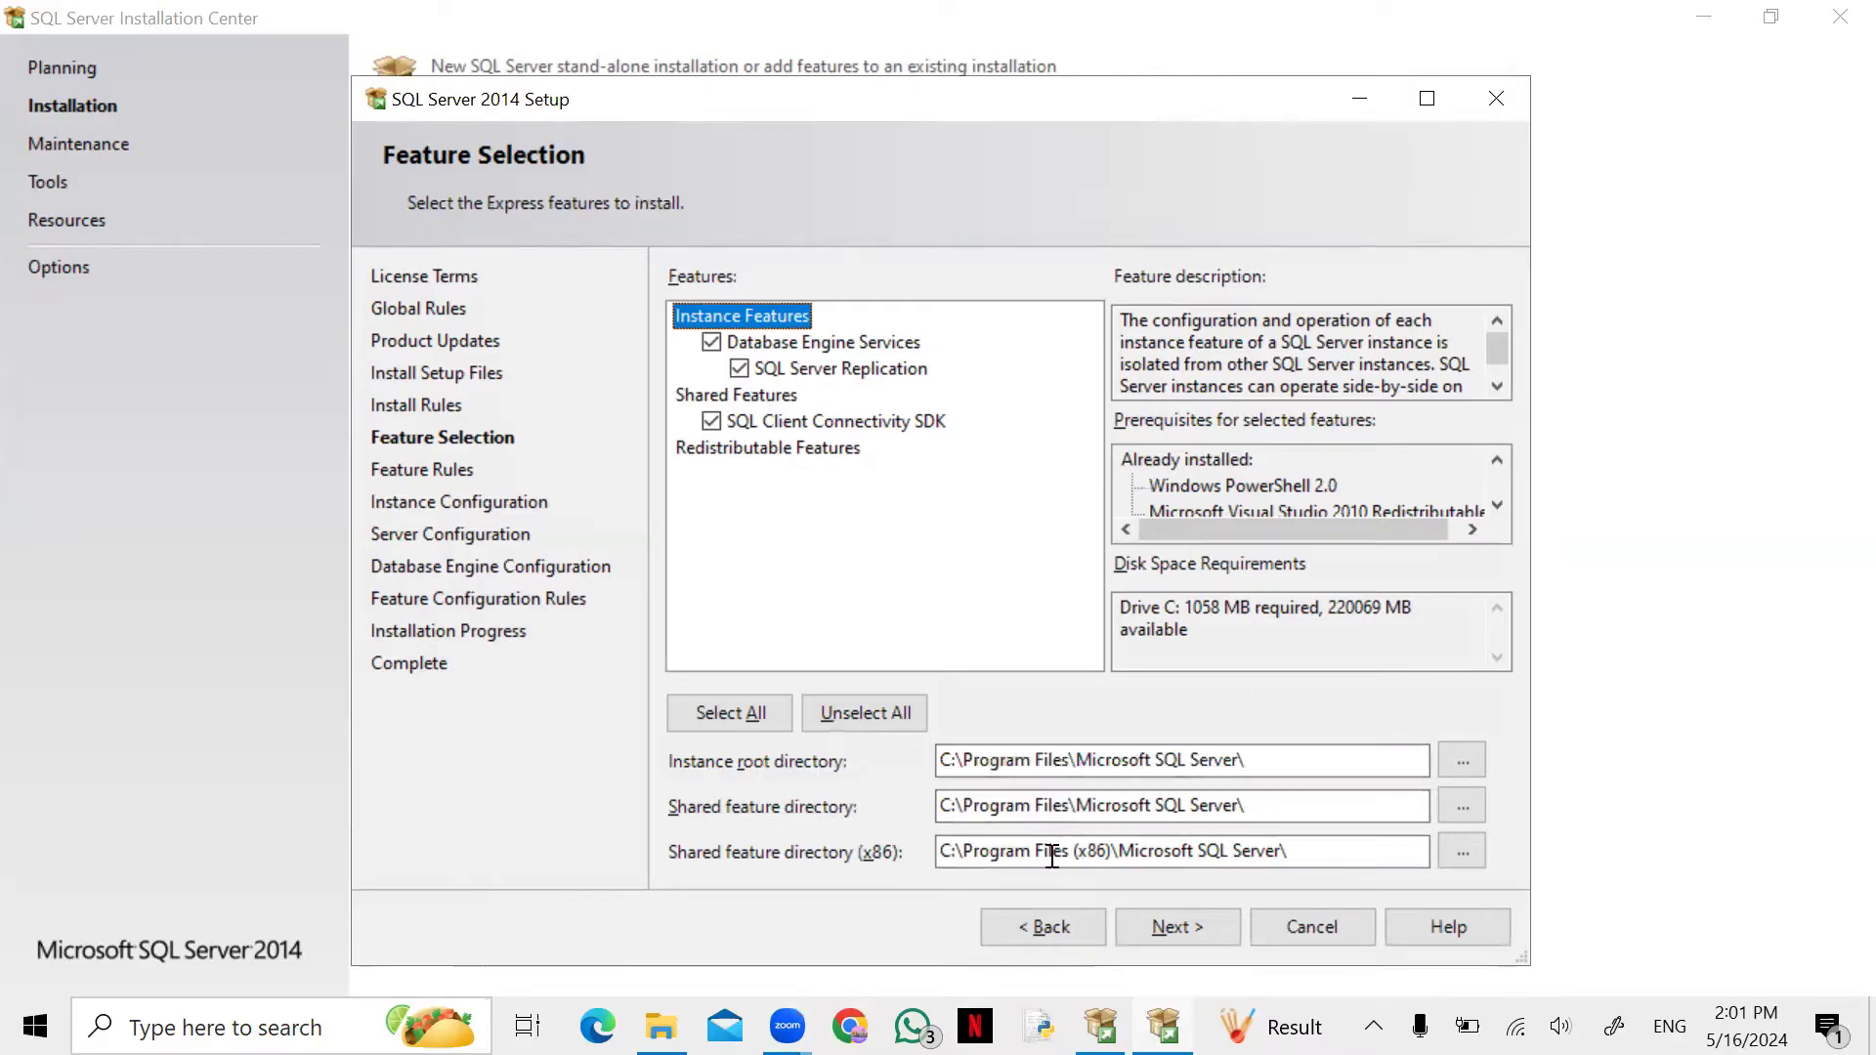
click(1171, 929)
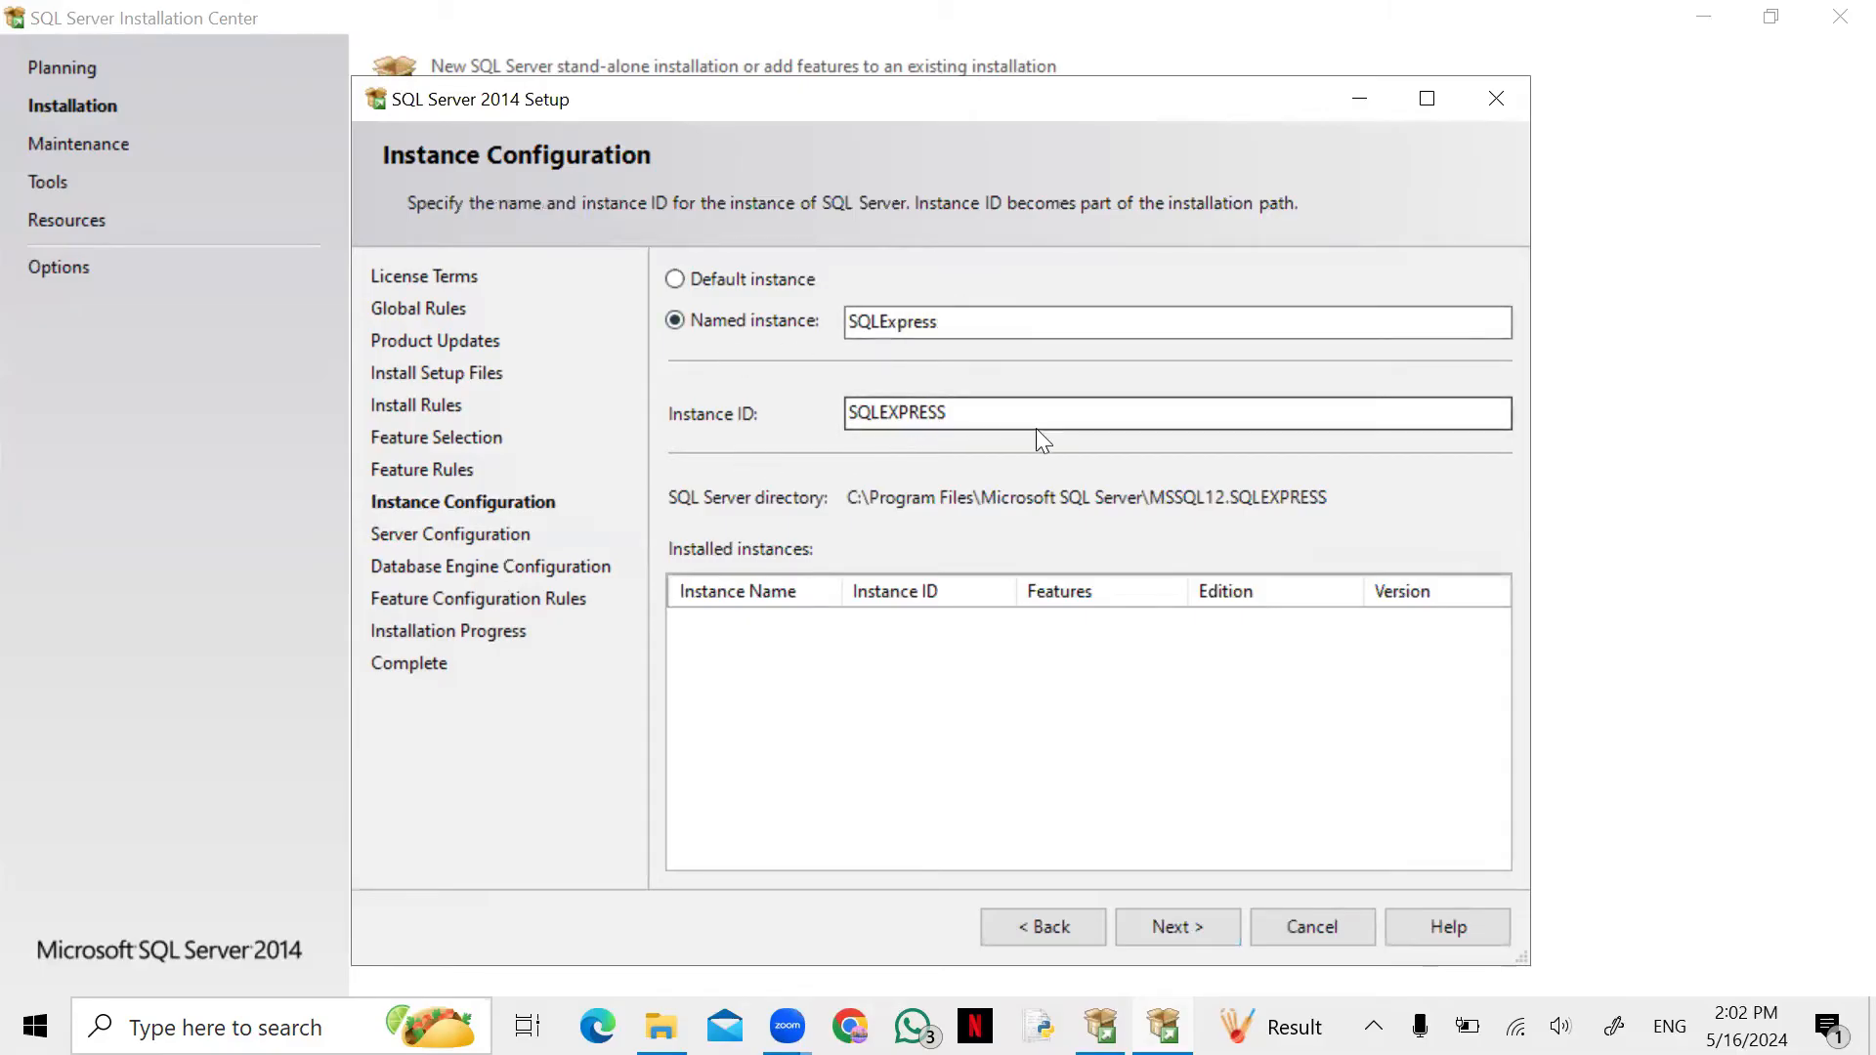
click(1196, 930)
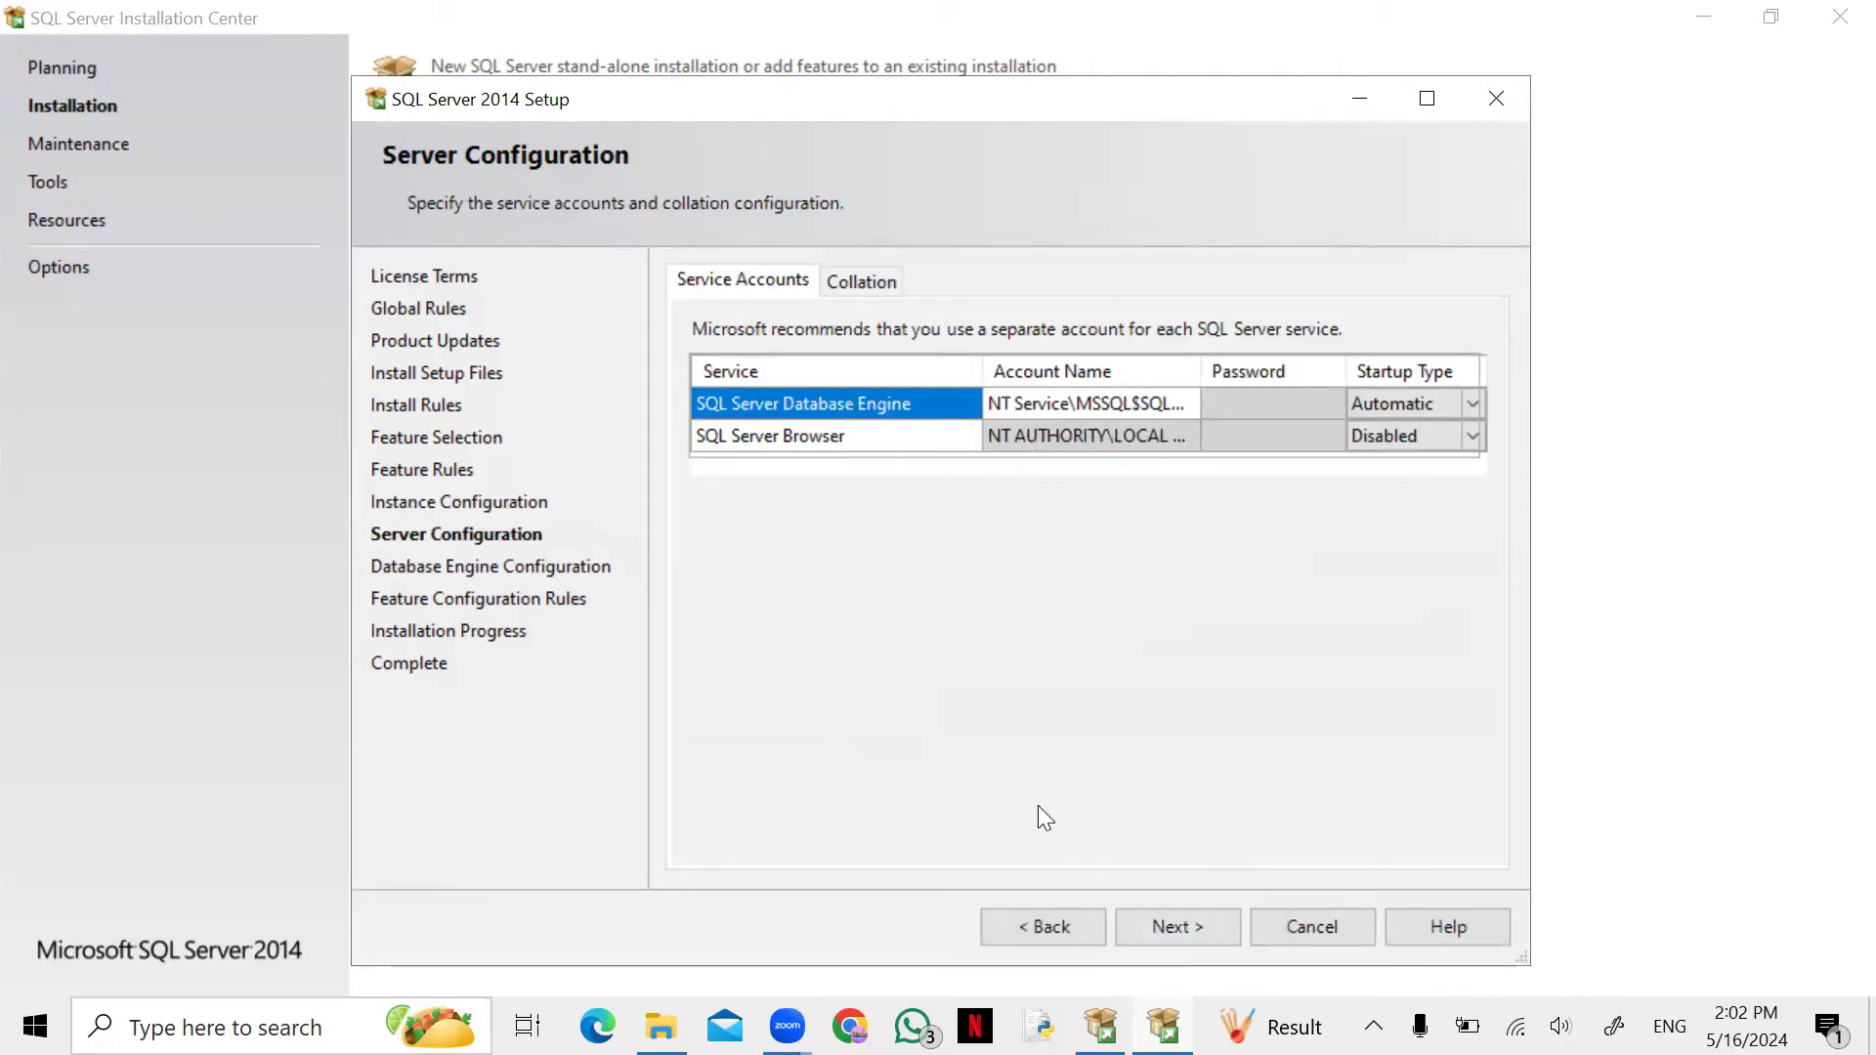
click(1172, 936)
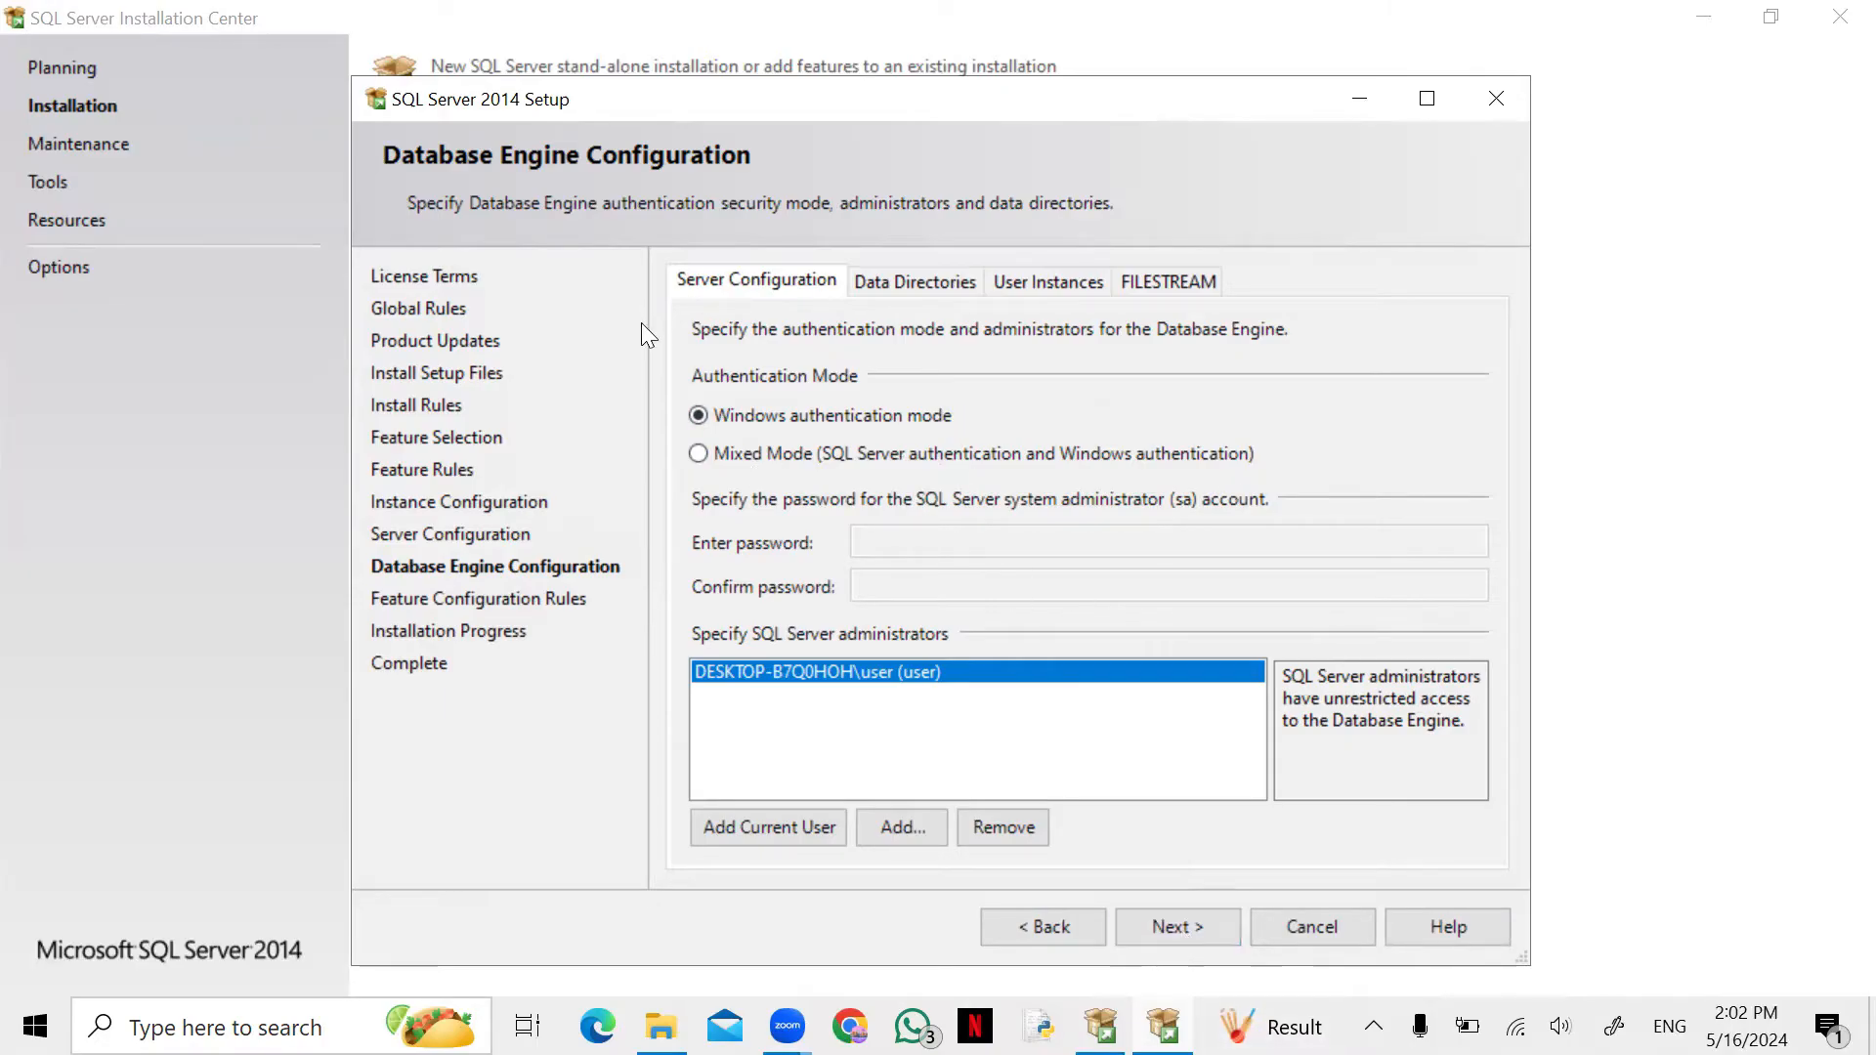
click(1187, 926)
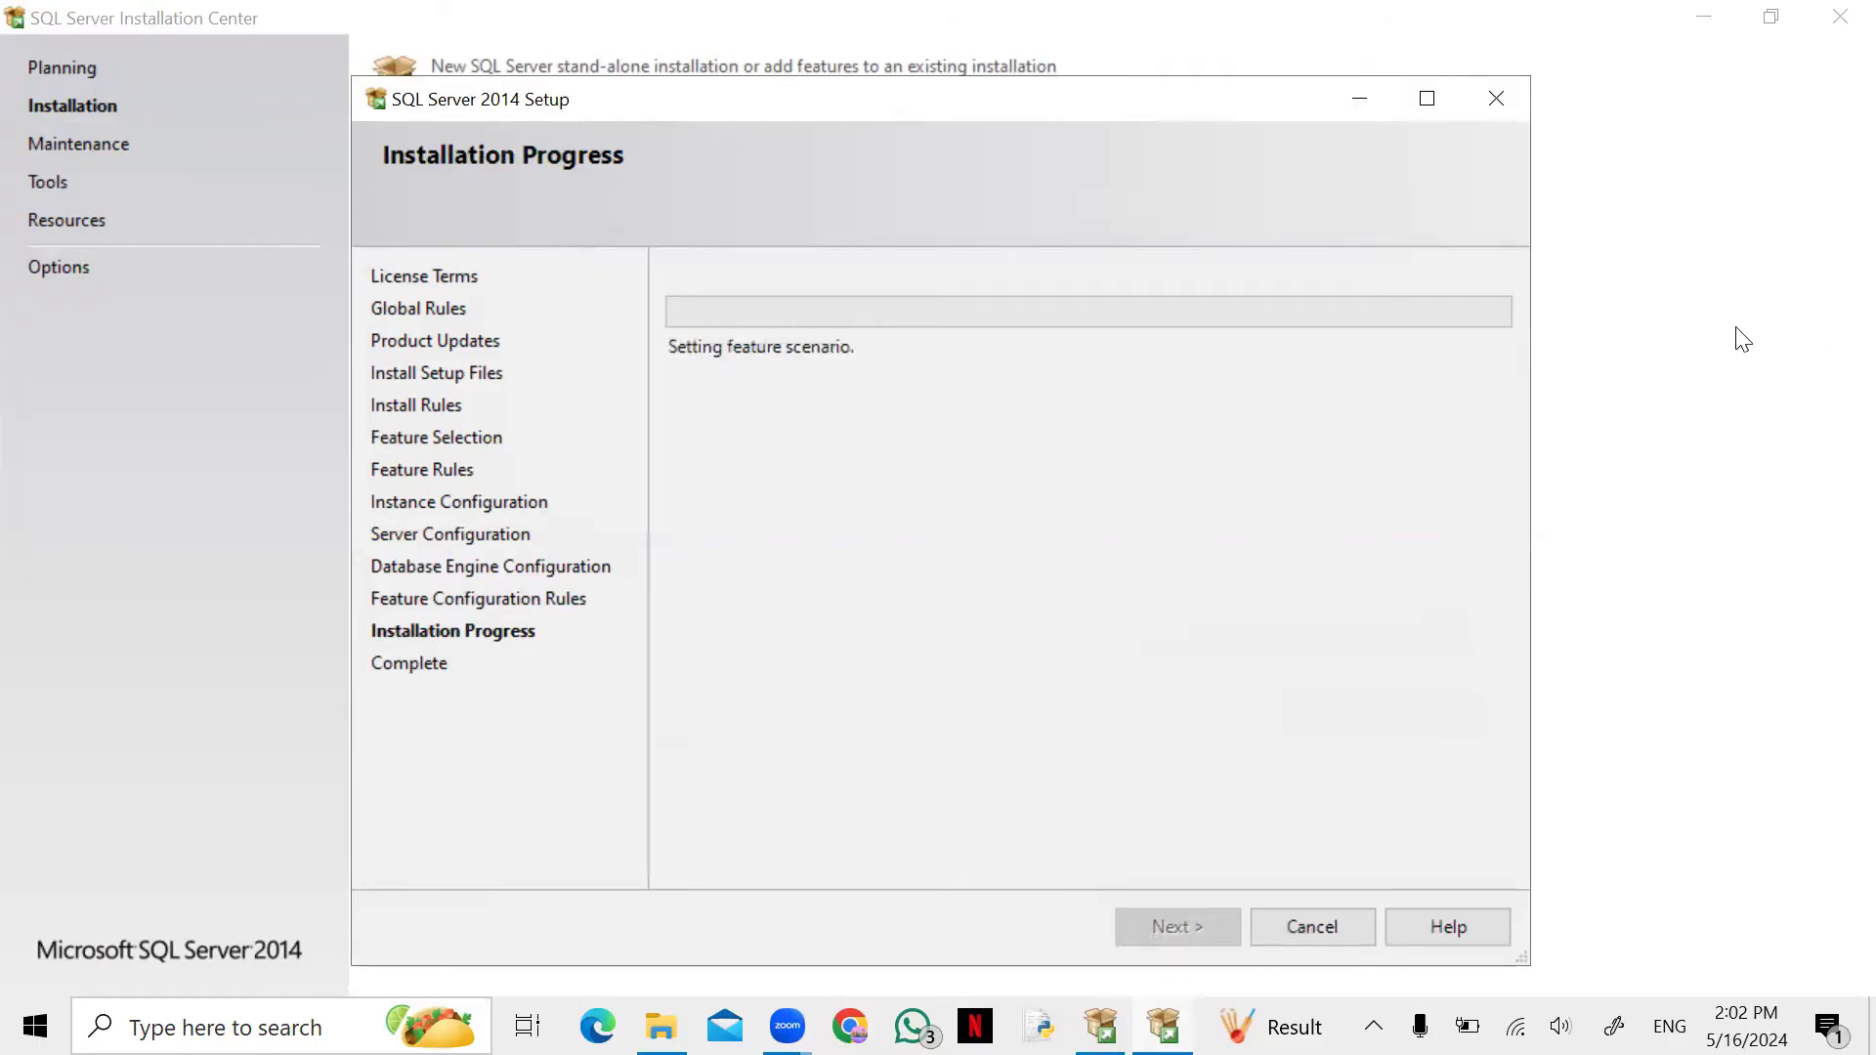
click(1787, 95)
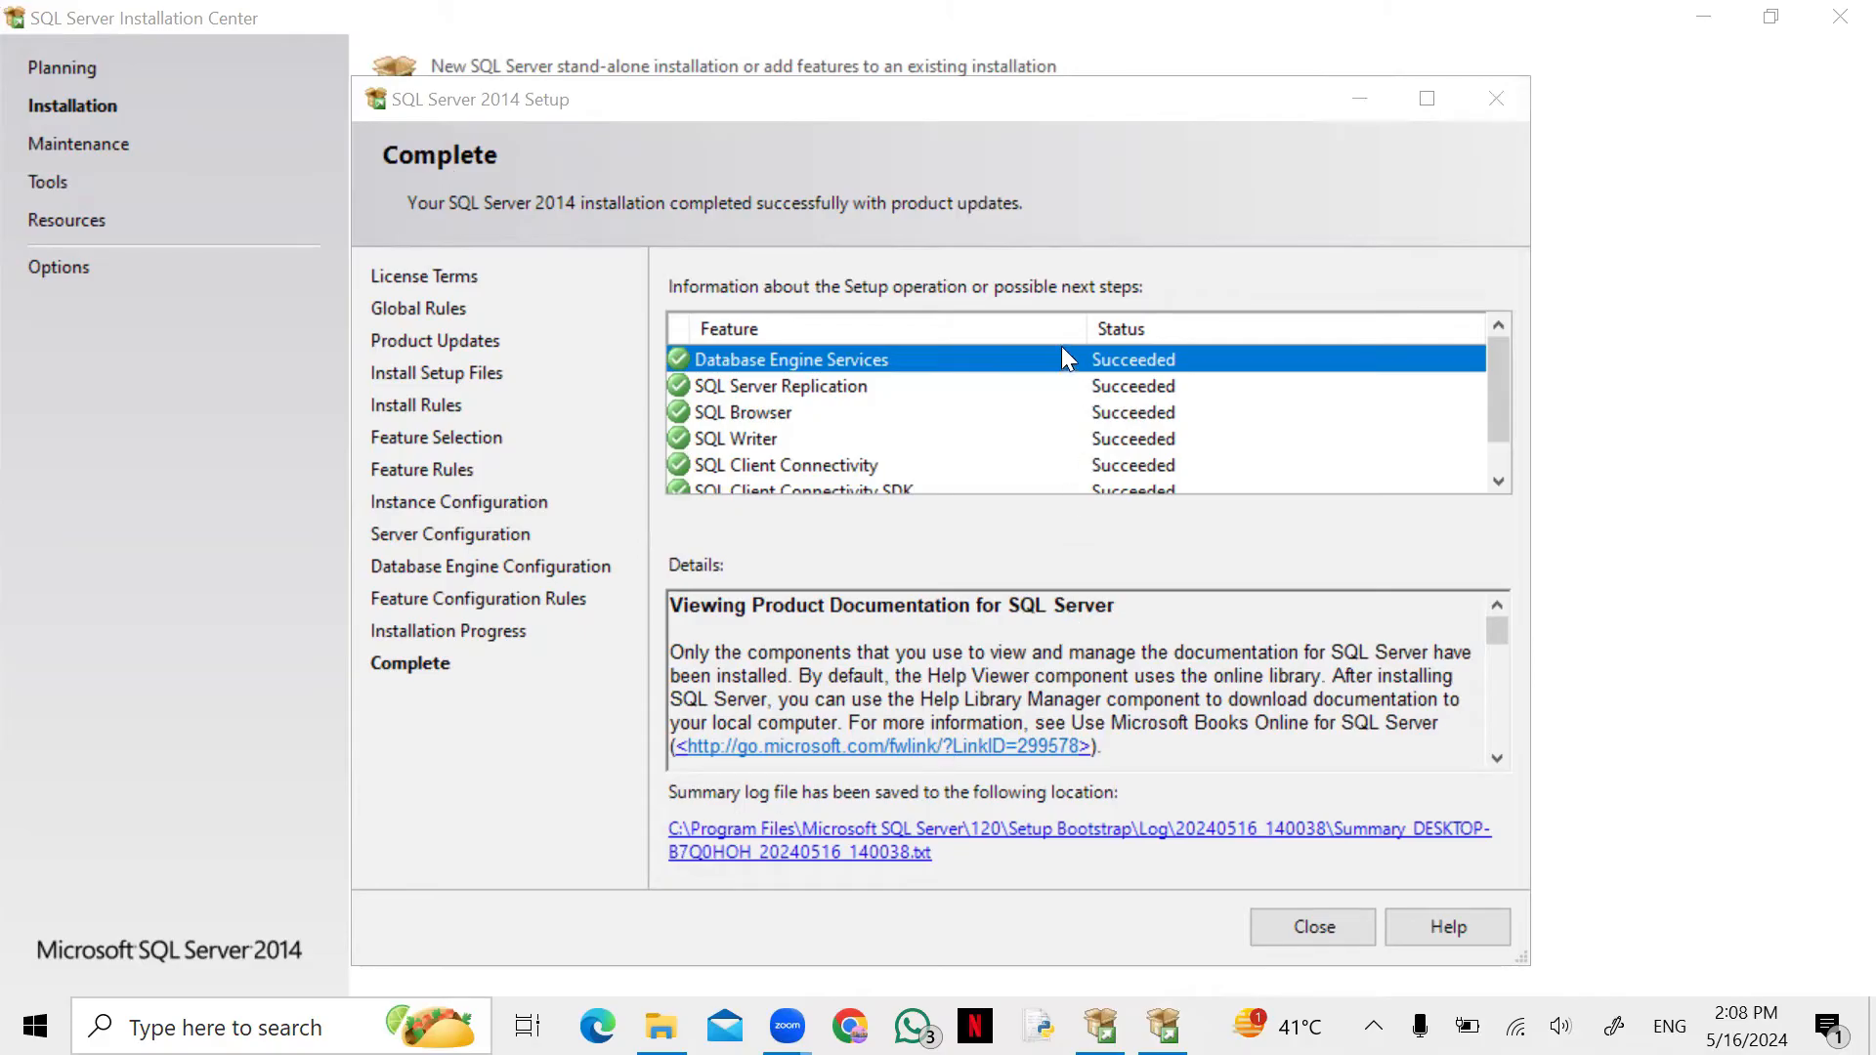
Close the completed SQL Server 2014 Setup and the SQL Server Installation Center.
mouse_move(1498, 436)
mouse_down()
mouse_move(1491, 481)
mouse_move(1490, 422)
mouse_up()
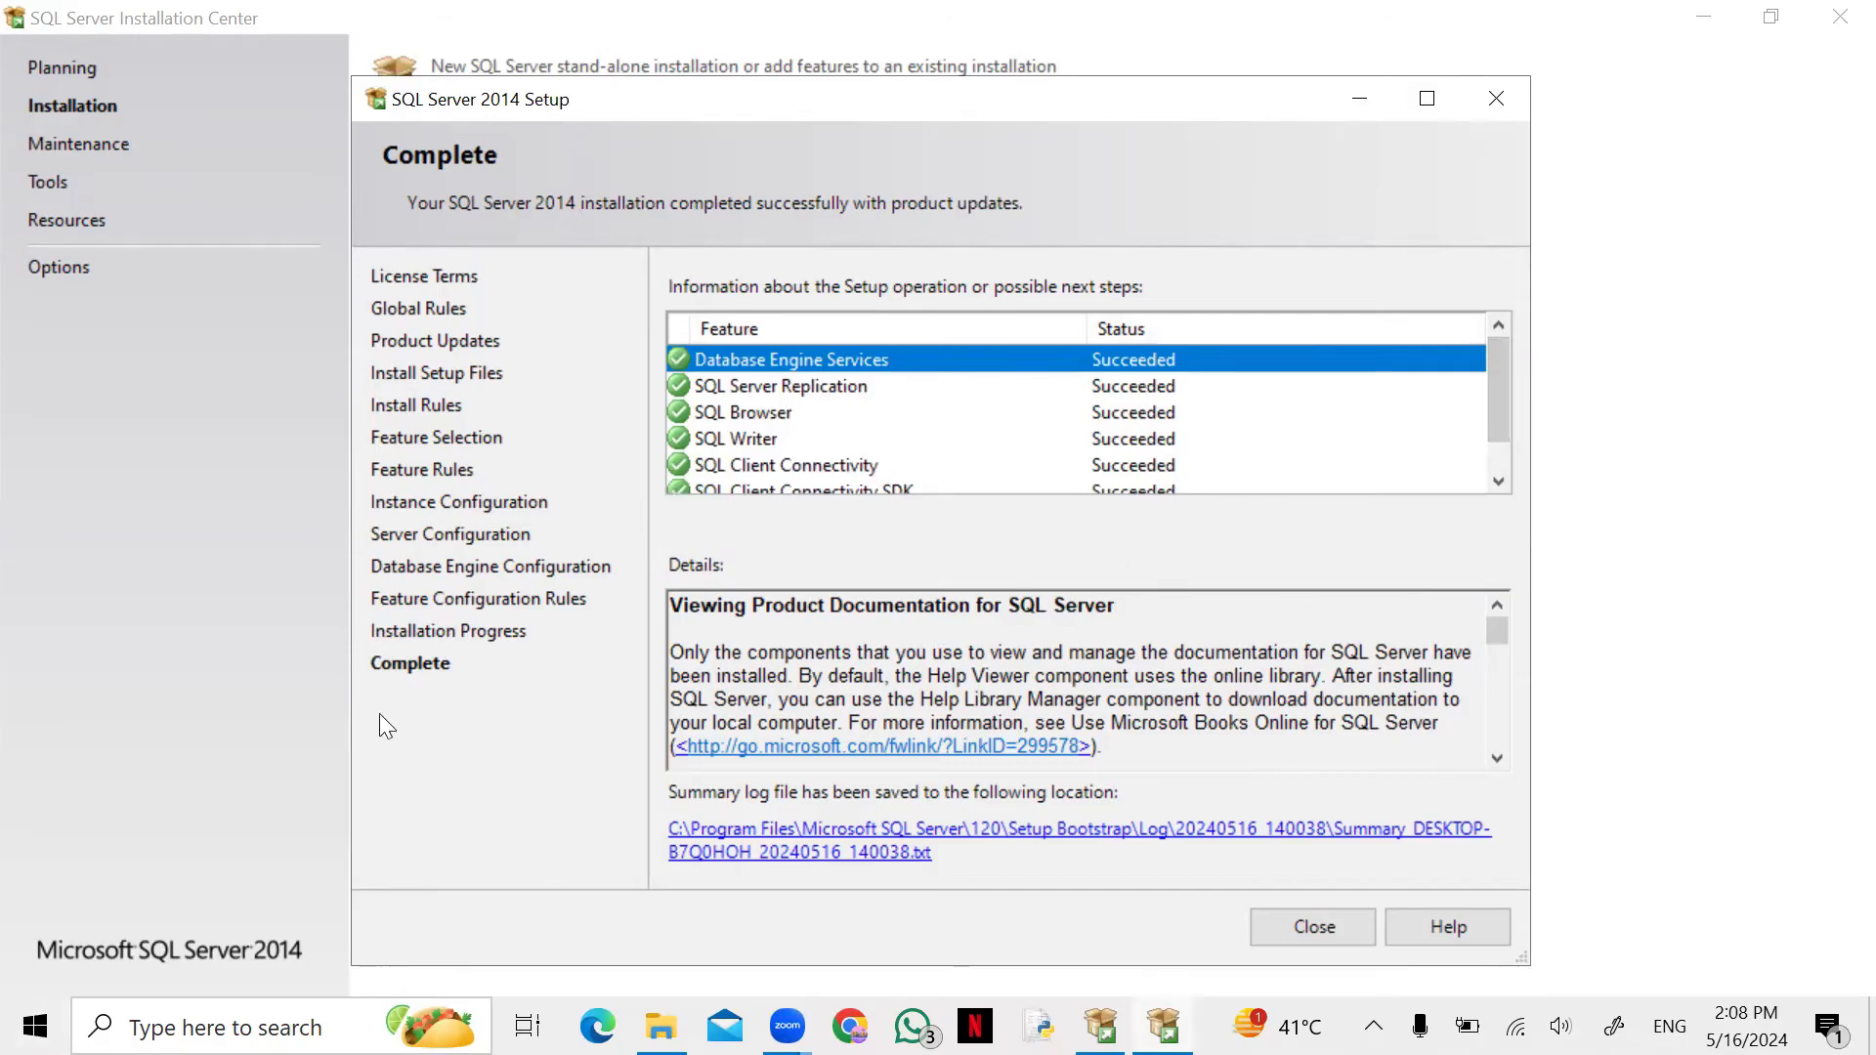
click(1319, 927)
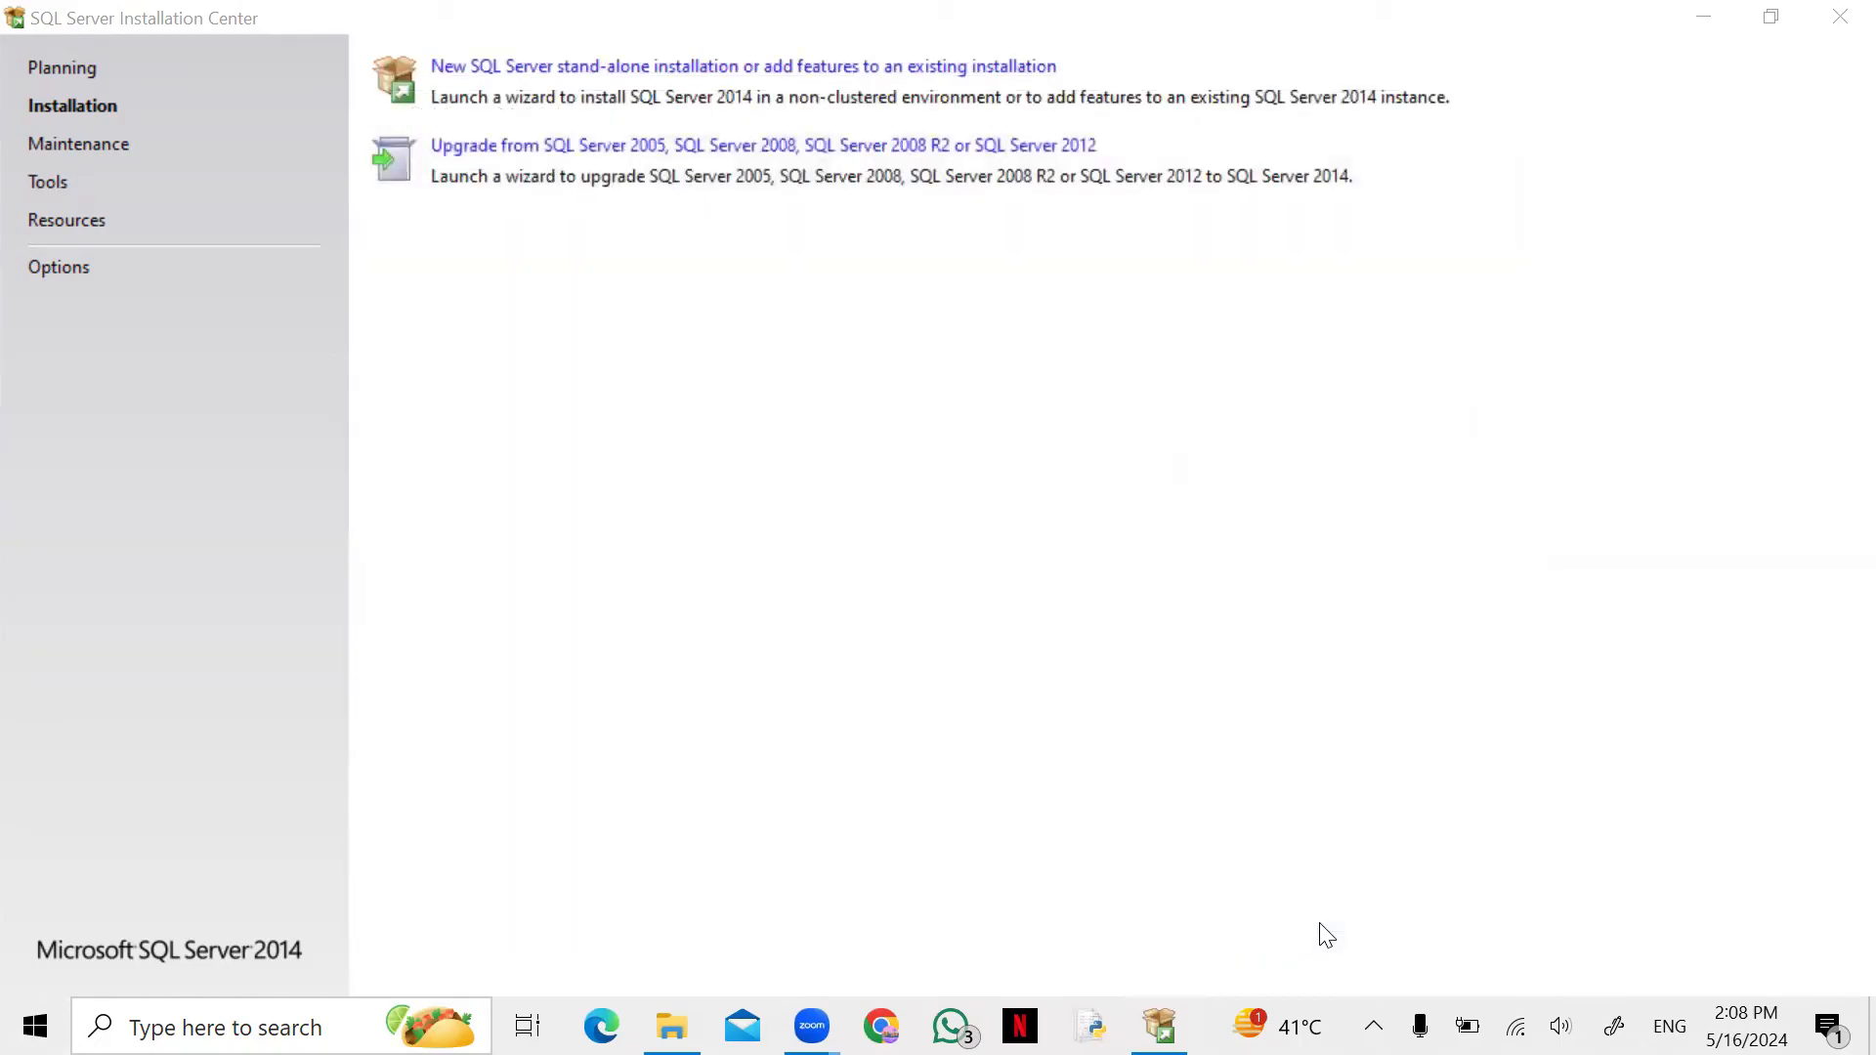
click(1835, 19)
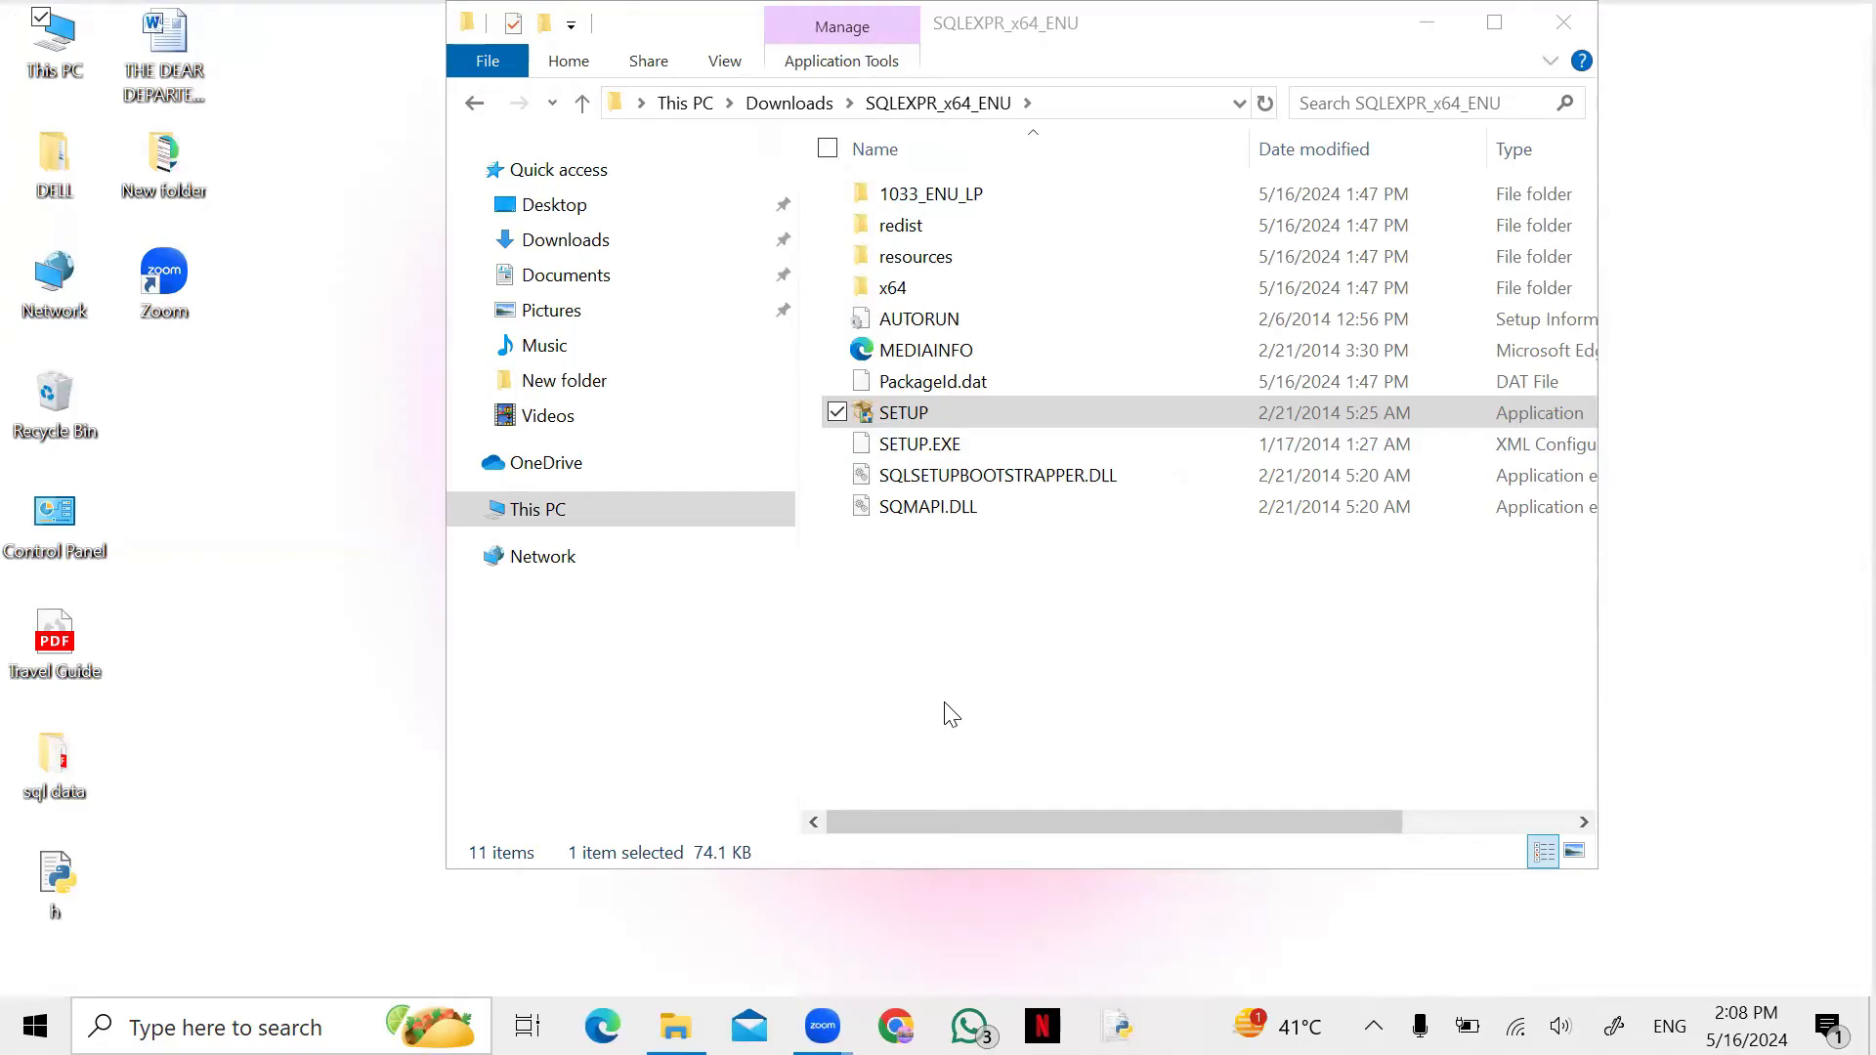
Run the SQLManagementStudio_x64_ENU package from the Downloads folder and extract its files to the proposed directory.
click(566, 240)
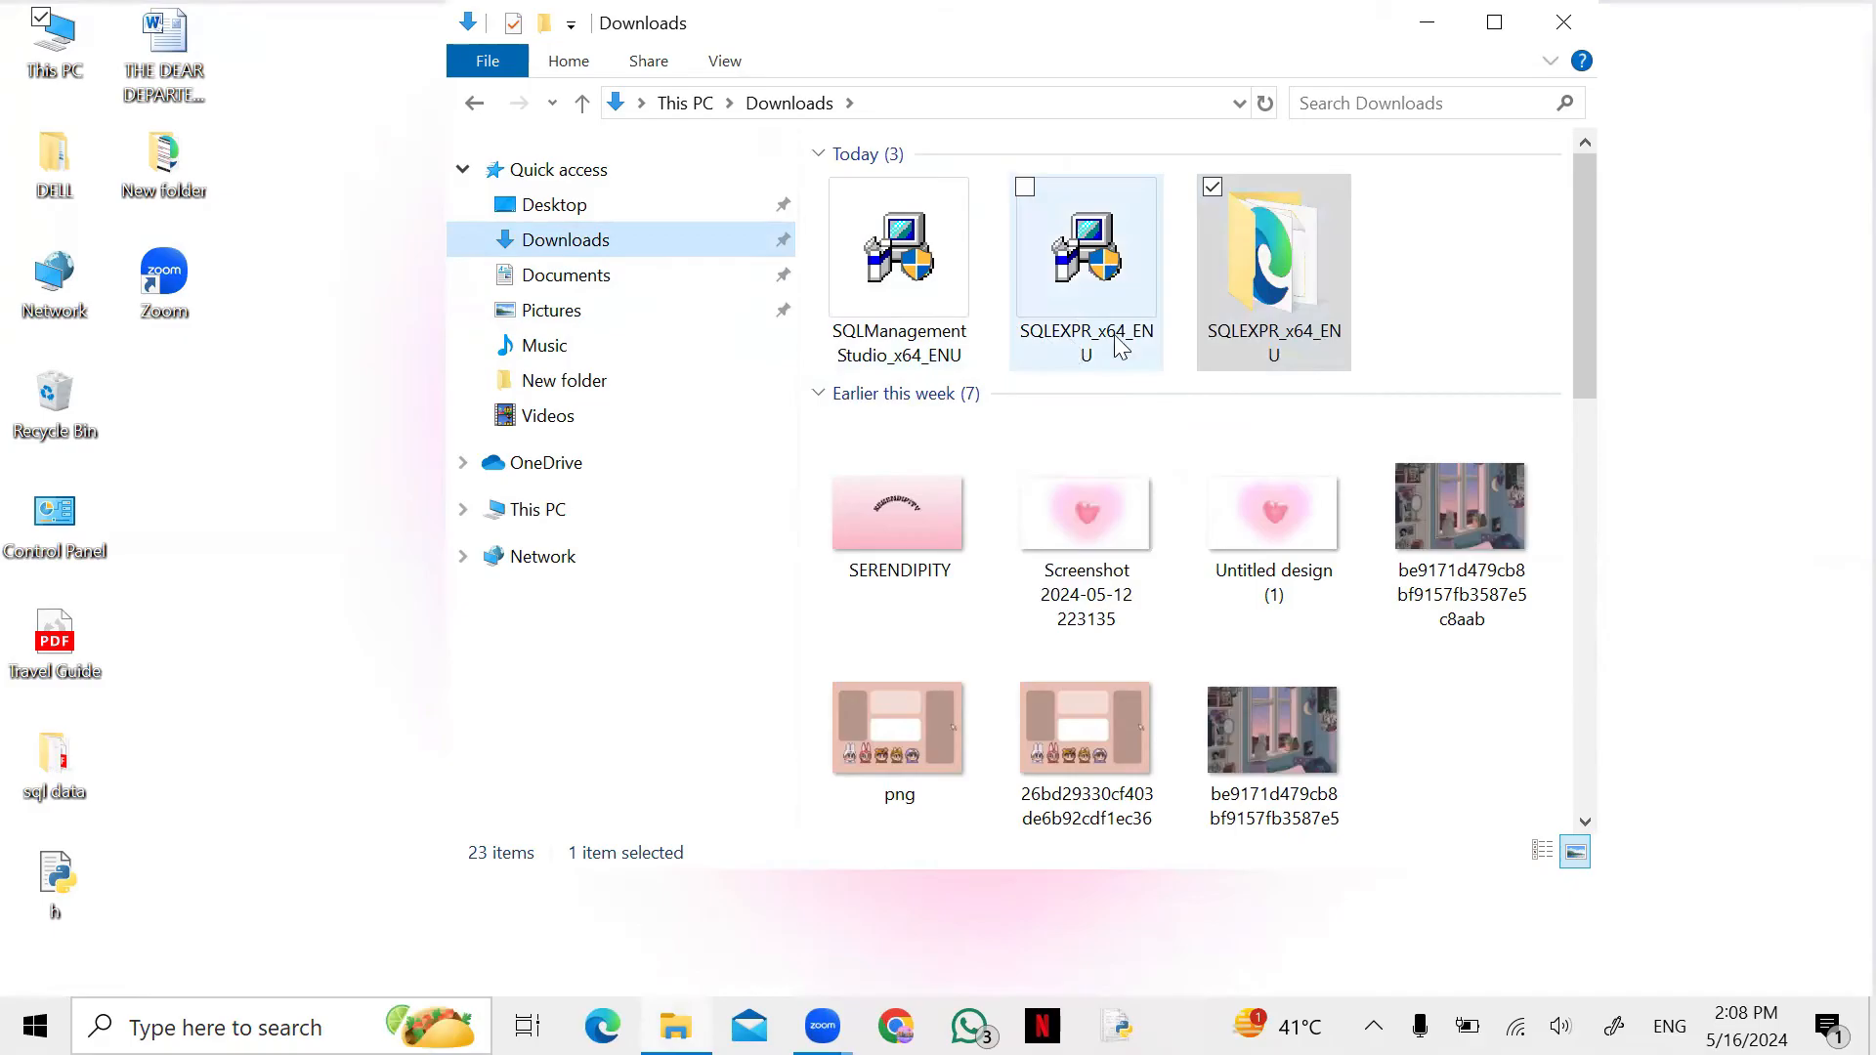
click(914, 340)
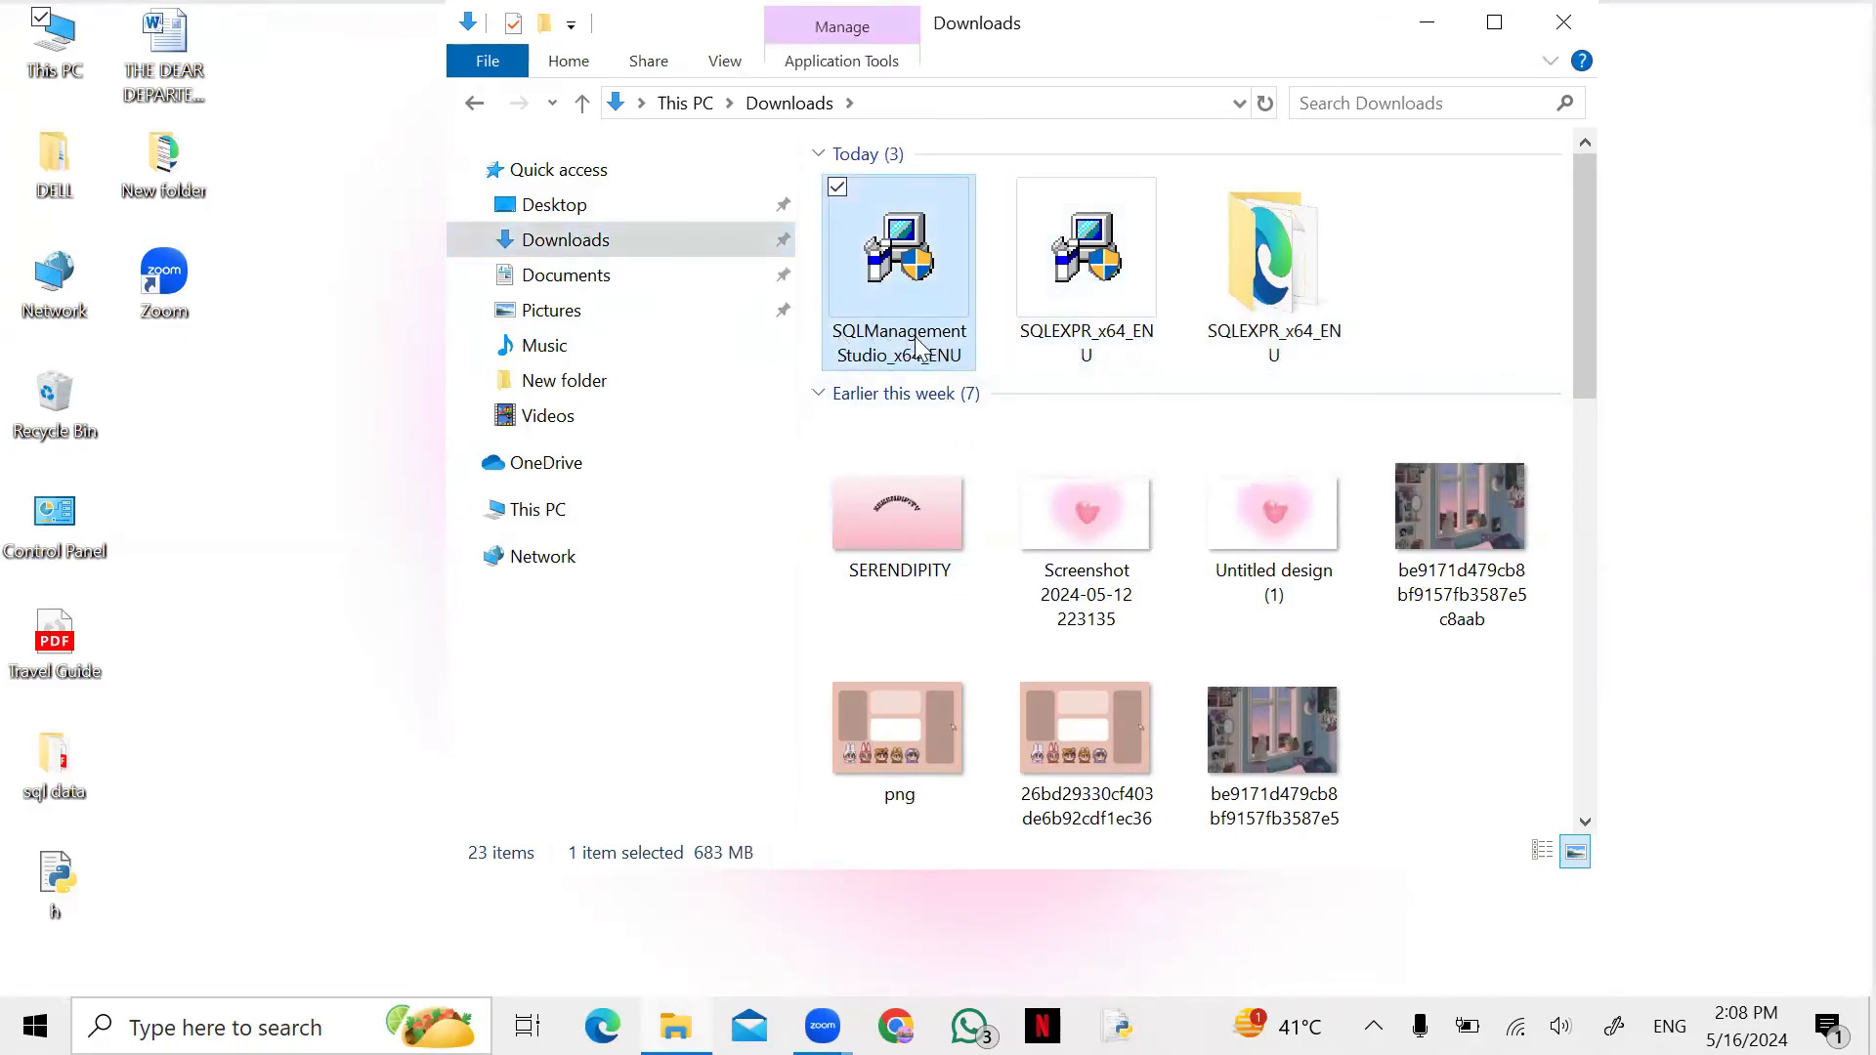
double_click(905, 286)
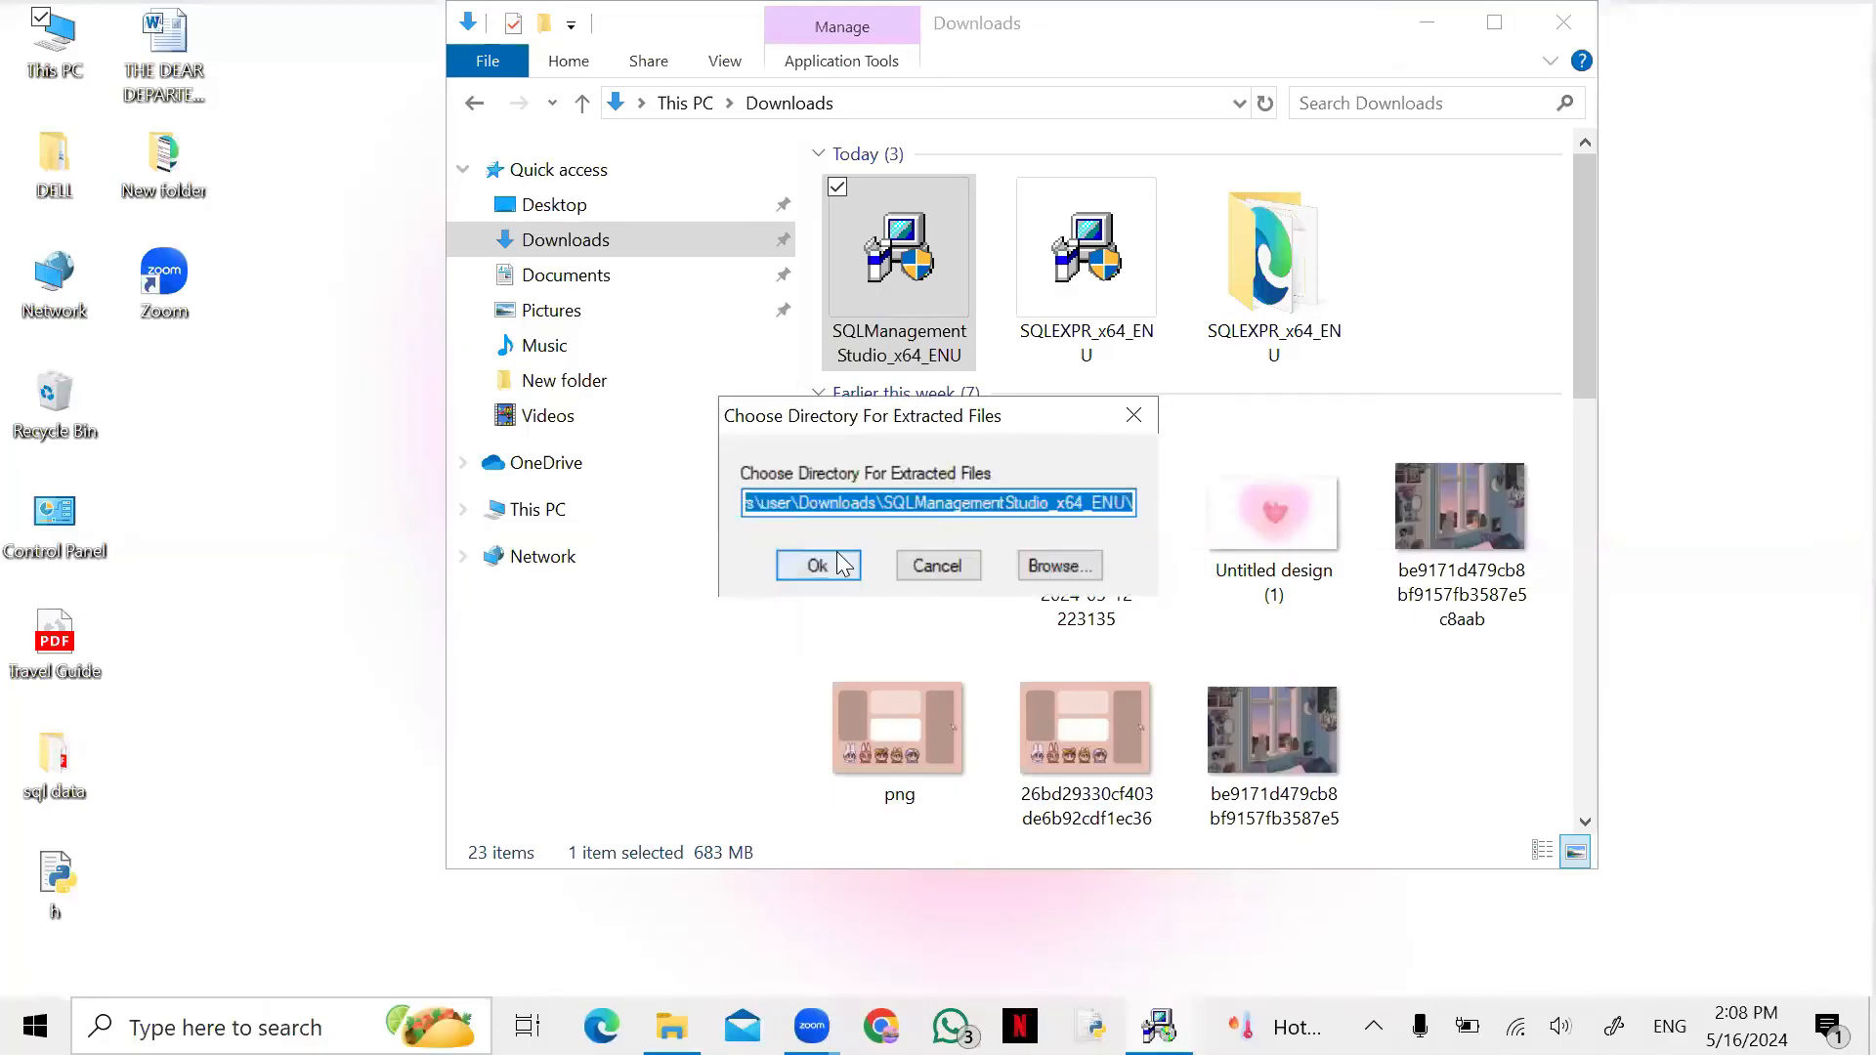
click(838, 559)
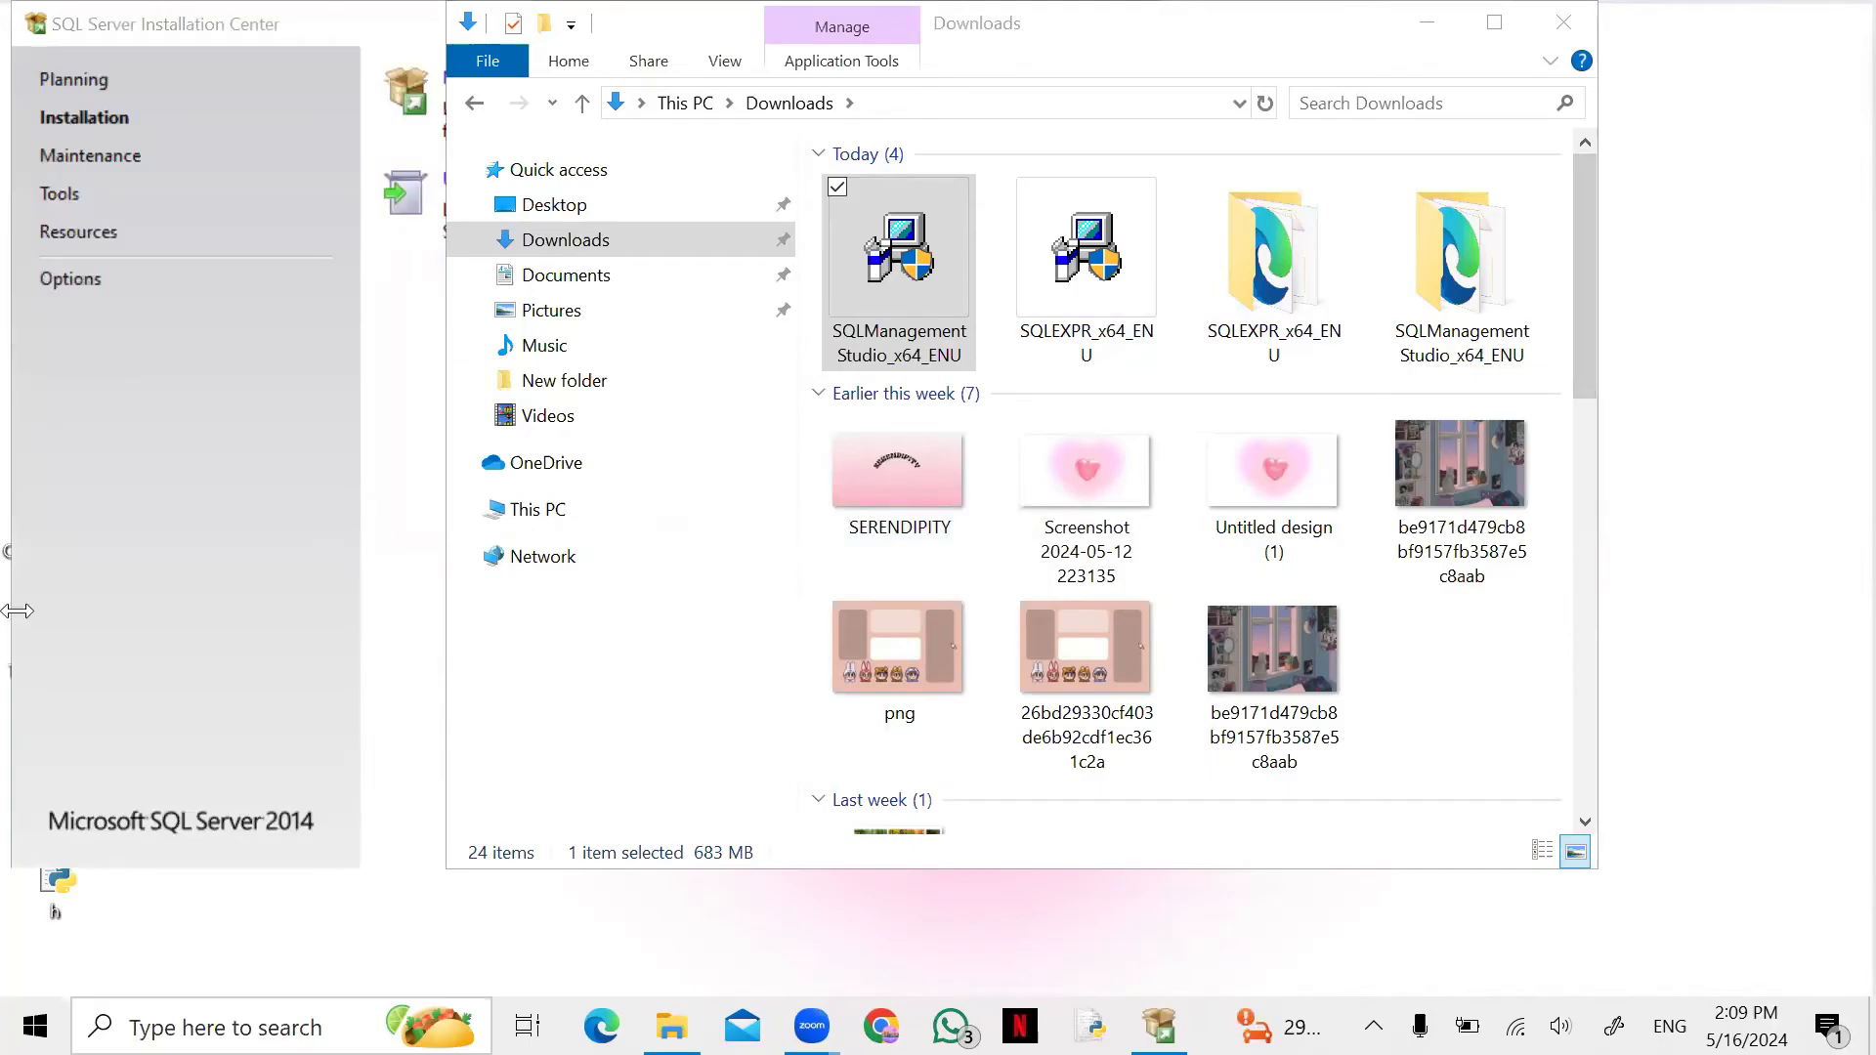
Bring the SQL Server Installation Center window to the front and maximize it.
click(201, 465)
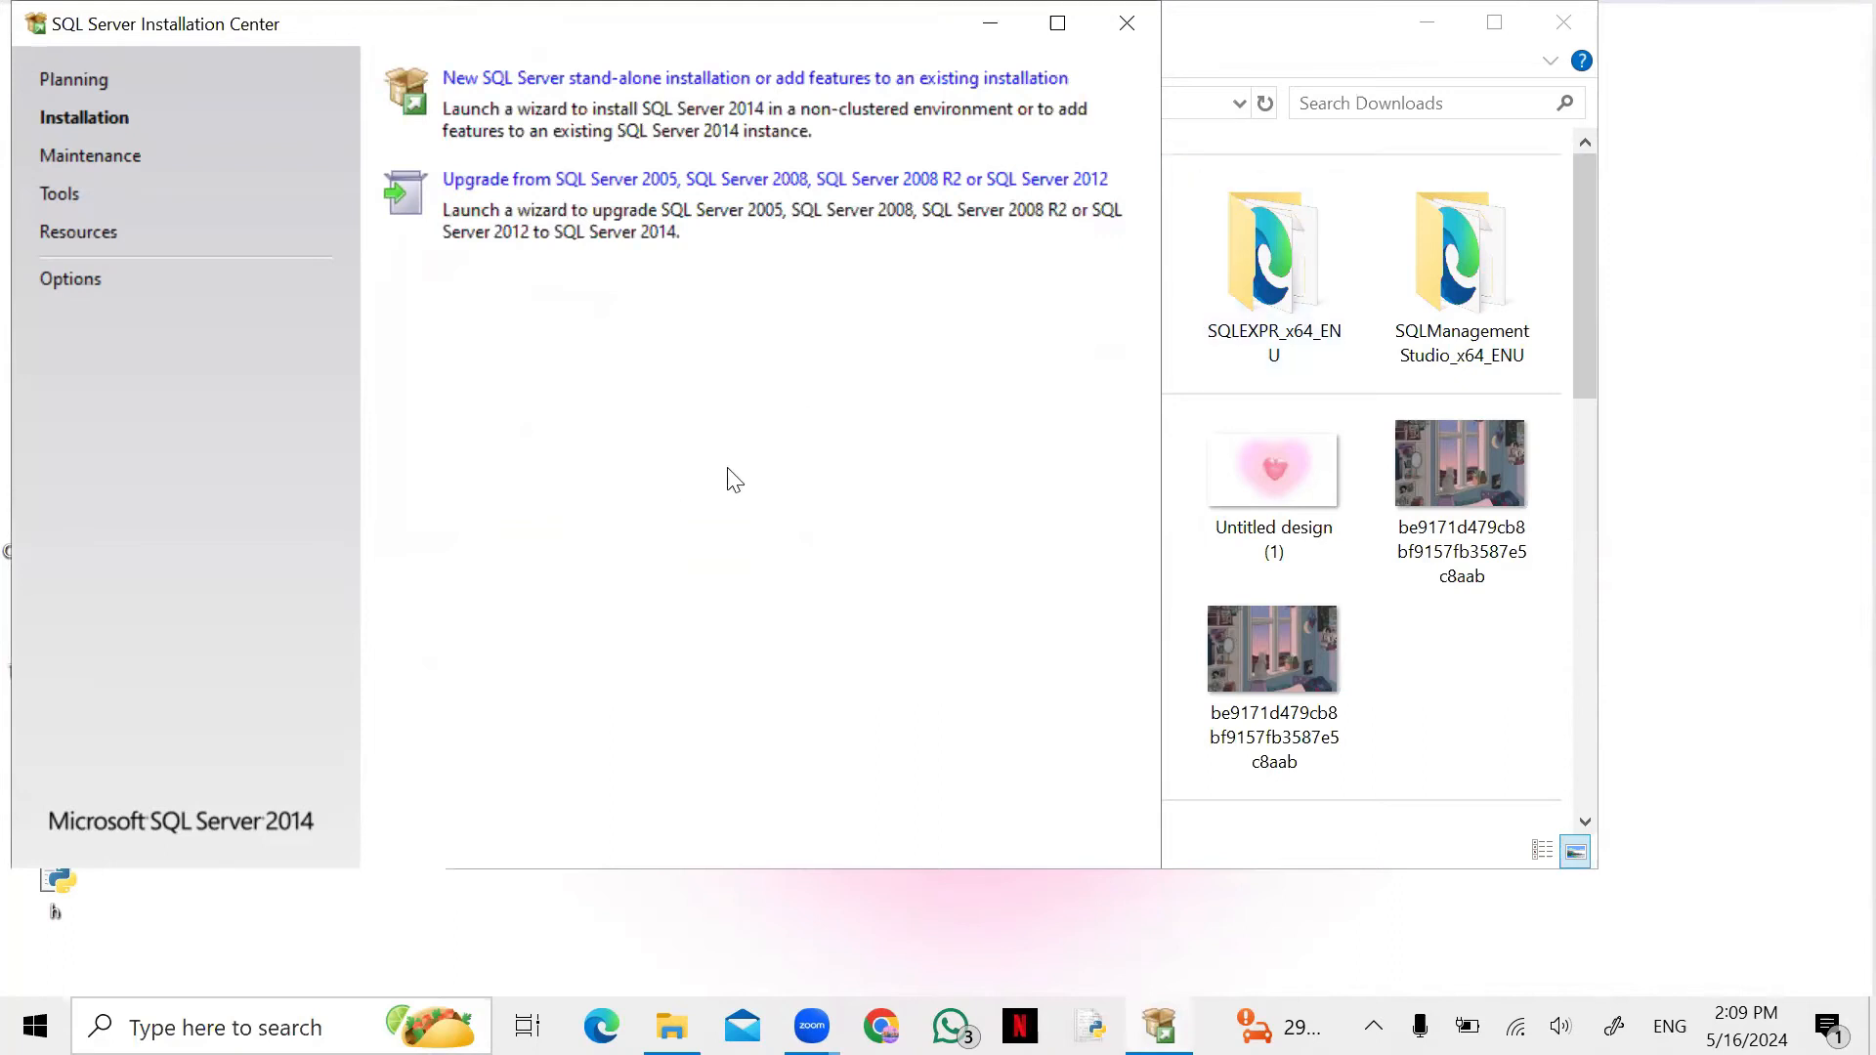
drag(85, 29, 155, 132)
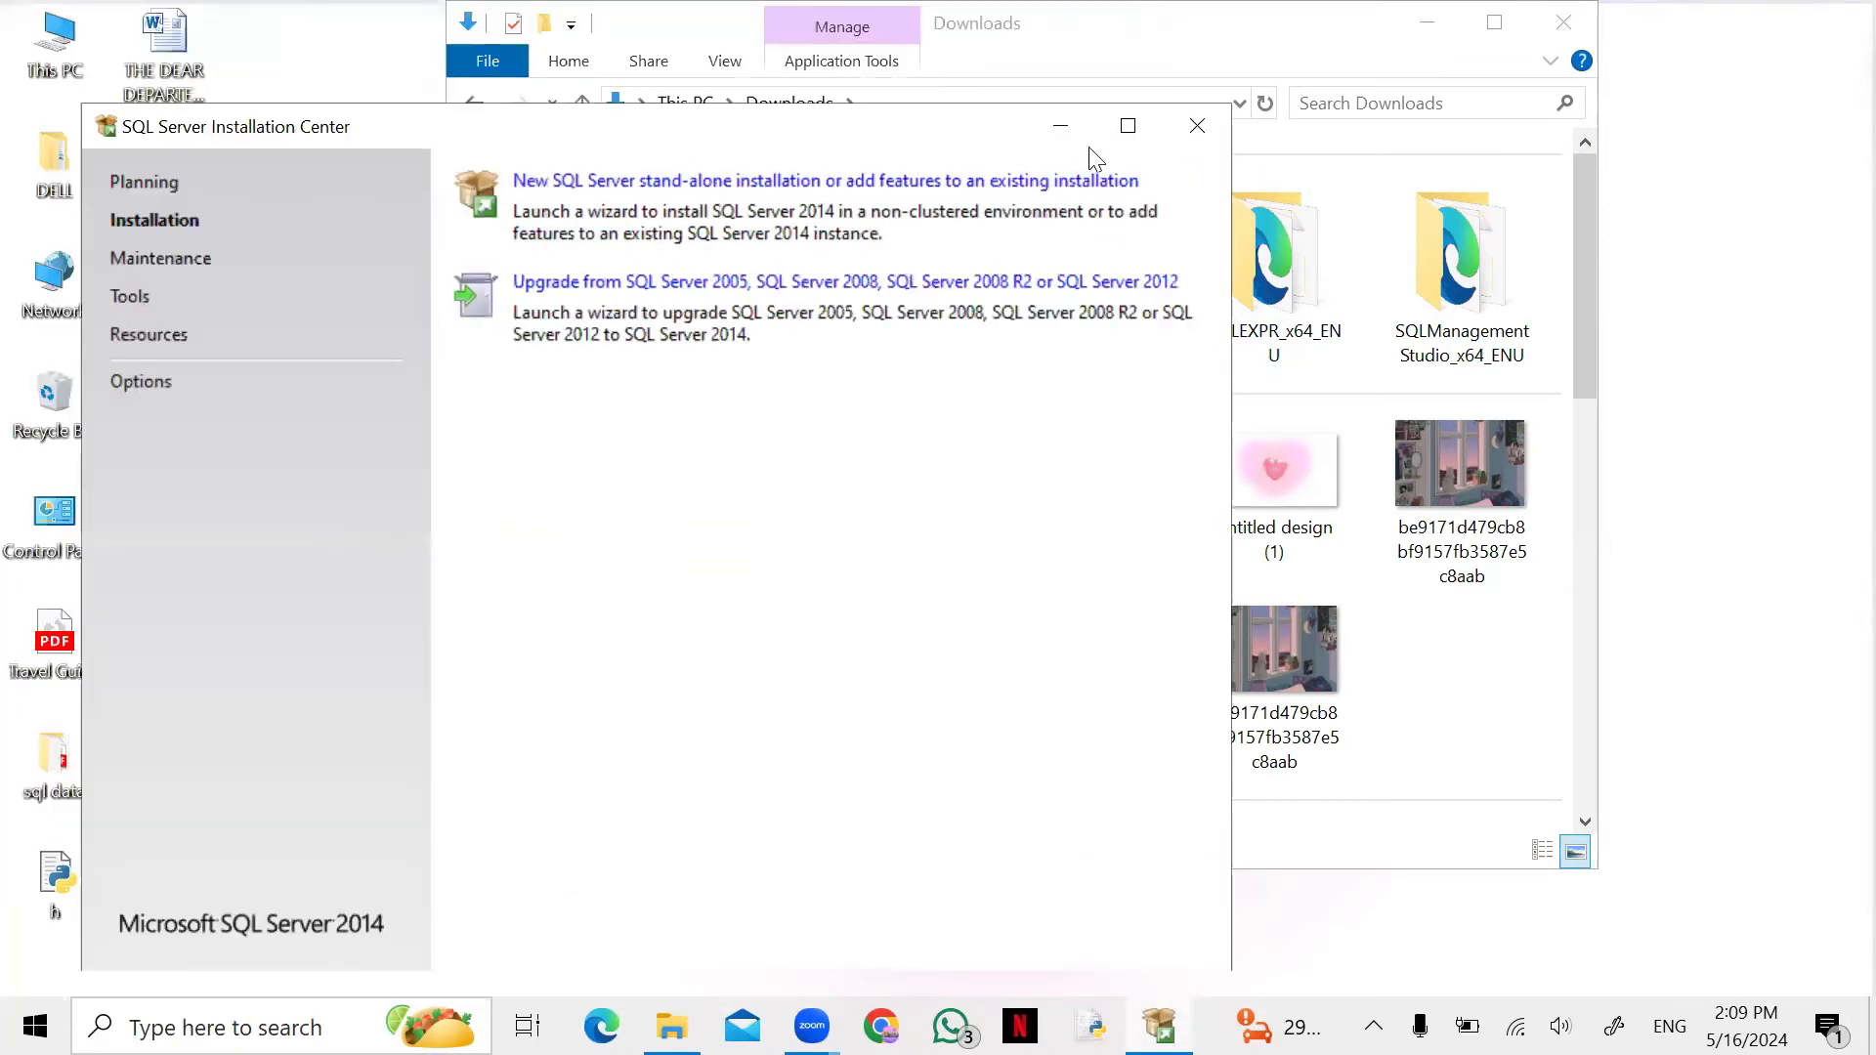
key(super+Up)
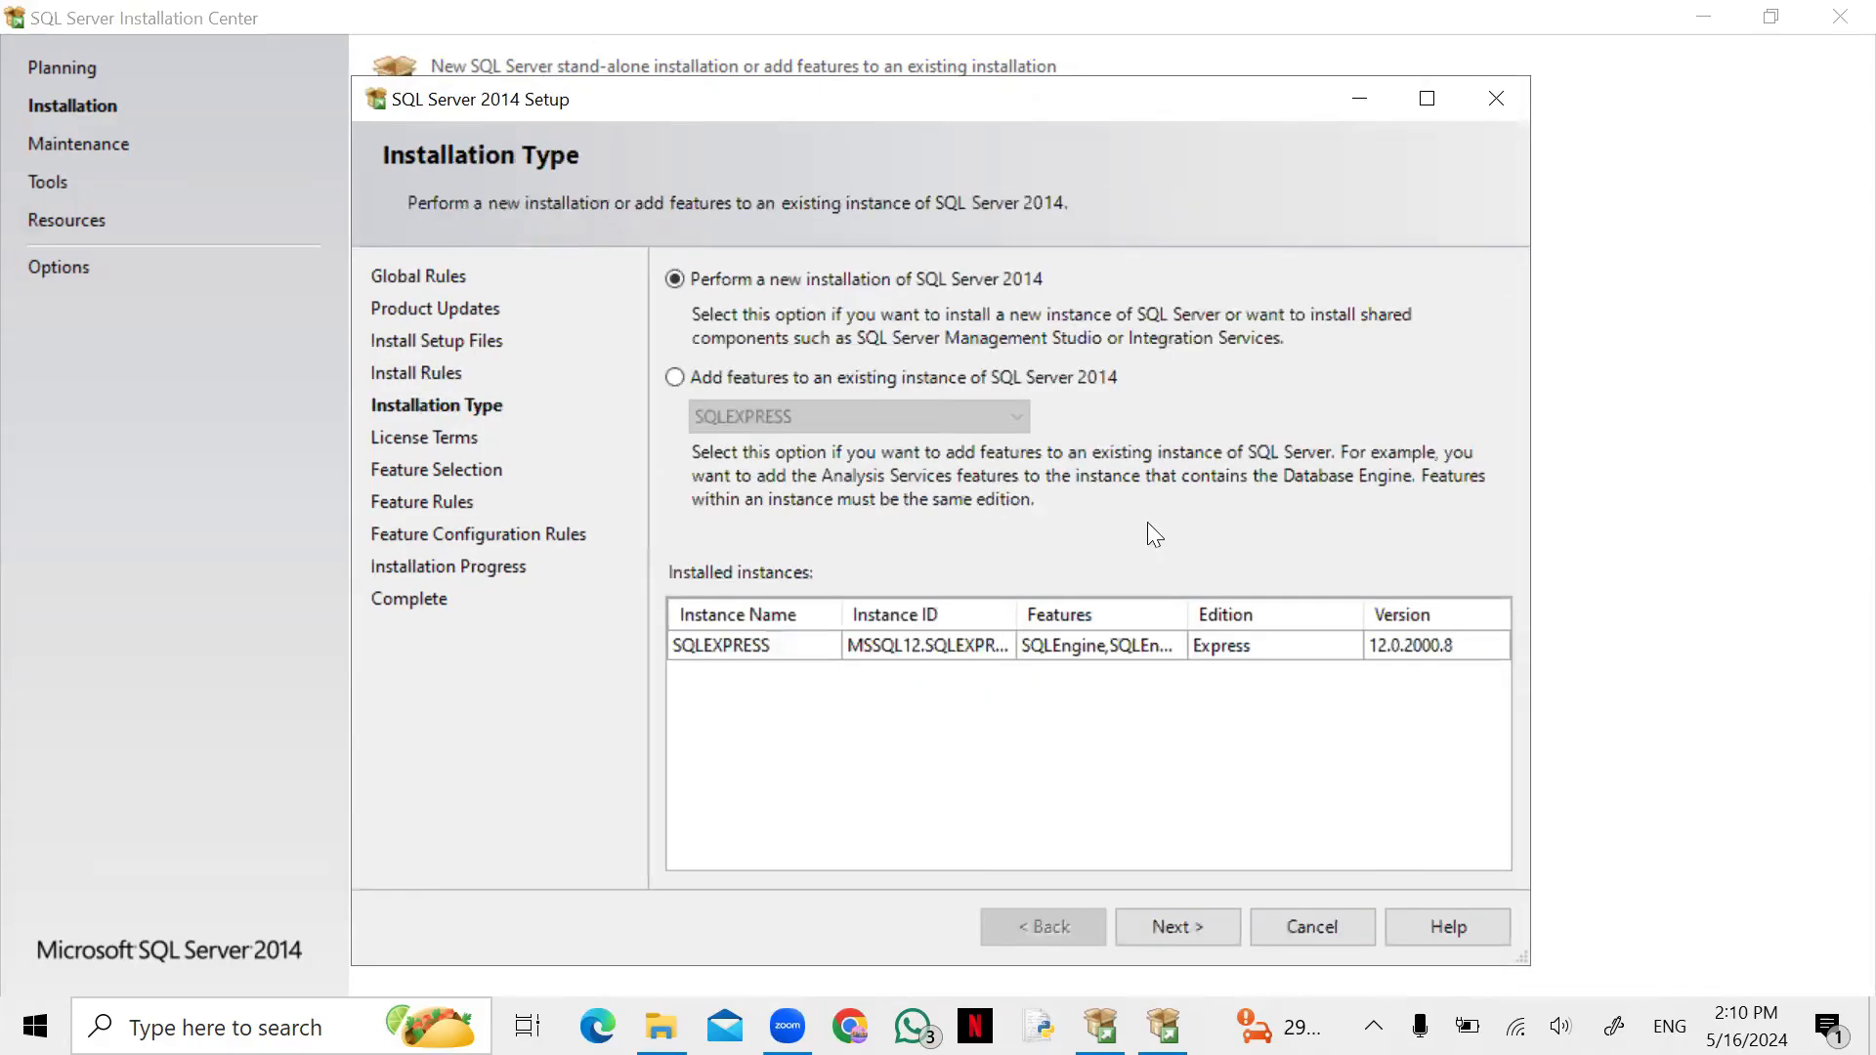
Perform a new installation of SQL Server 2014, accepting the license terms and keeping the default shared features with Management Tools - Complete.
click(1186, 932)
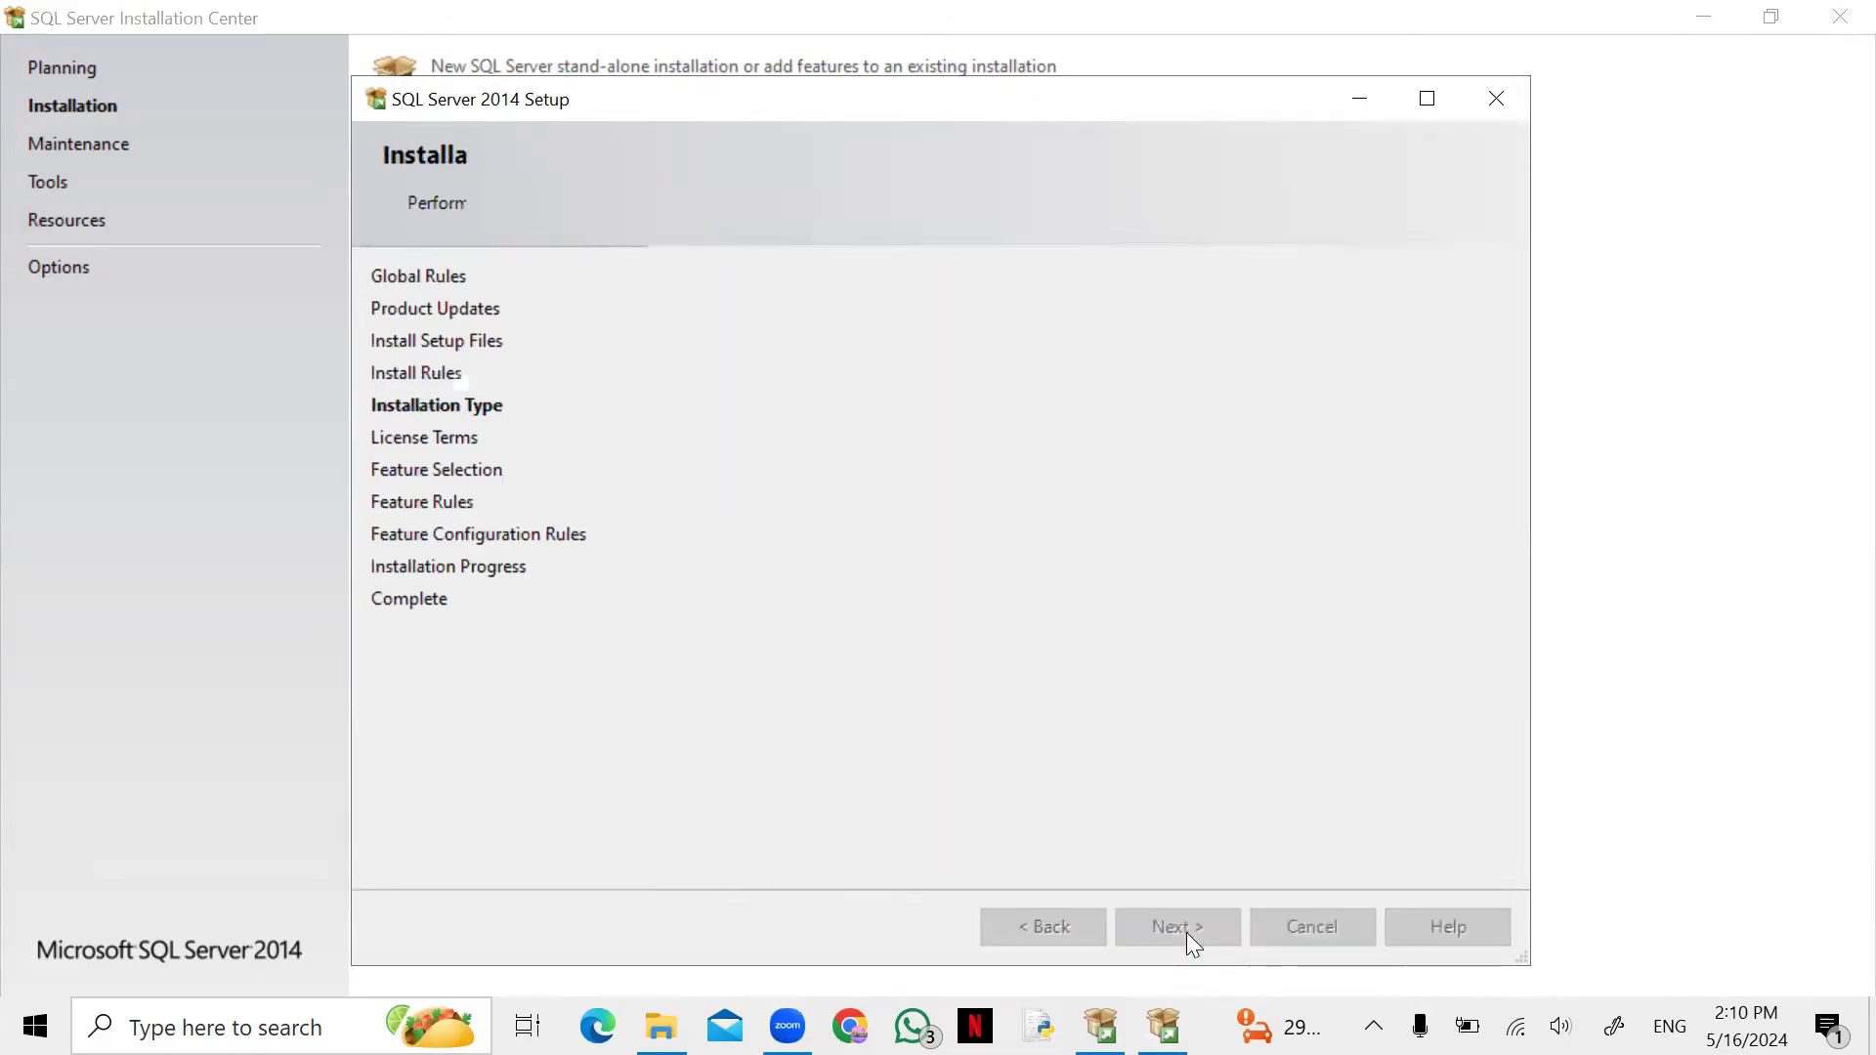
click(735, 647)
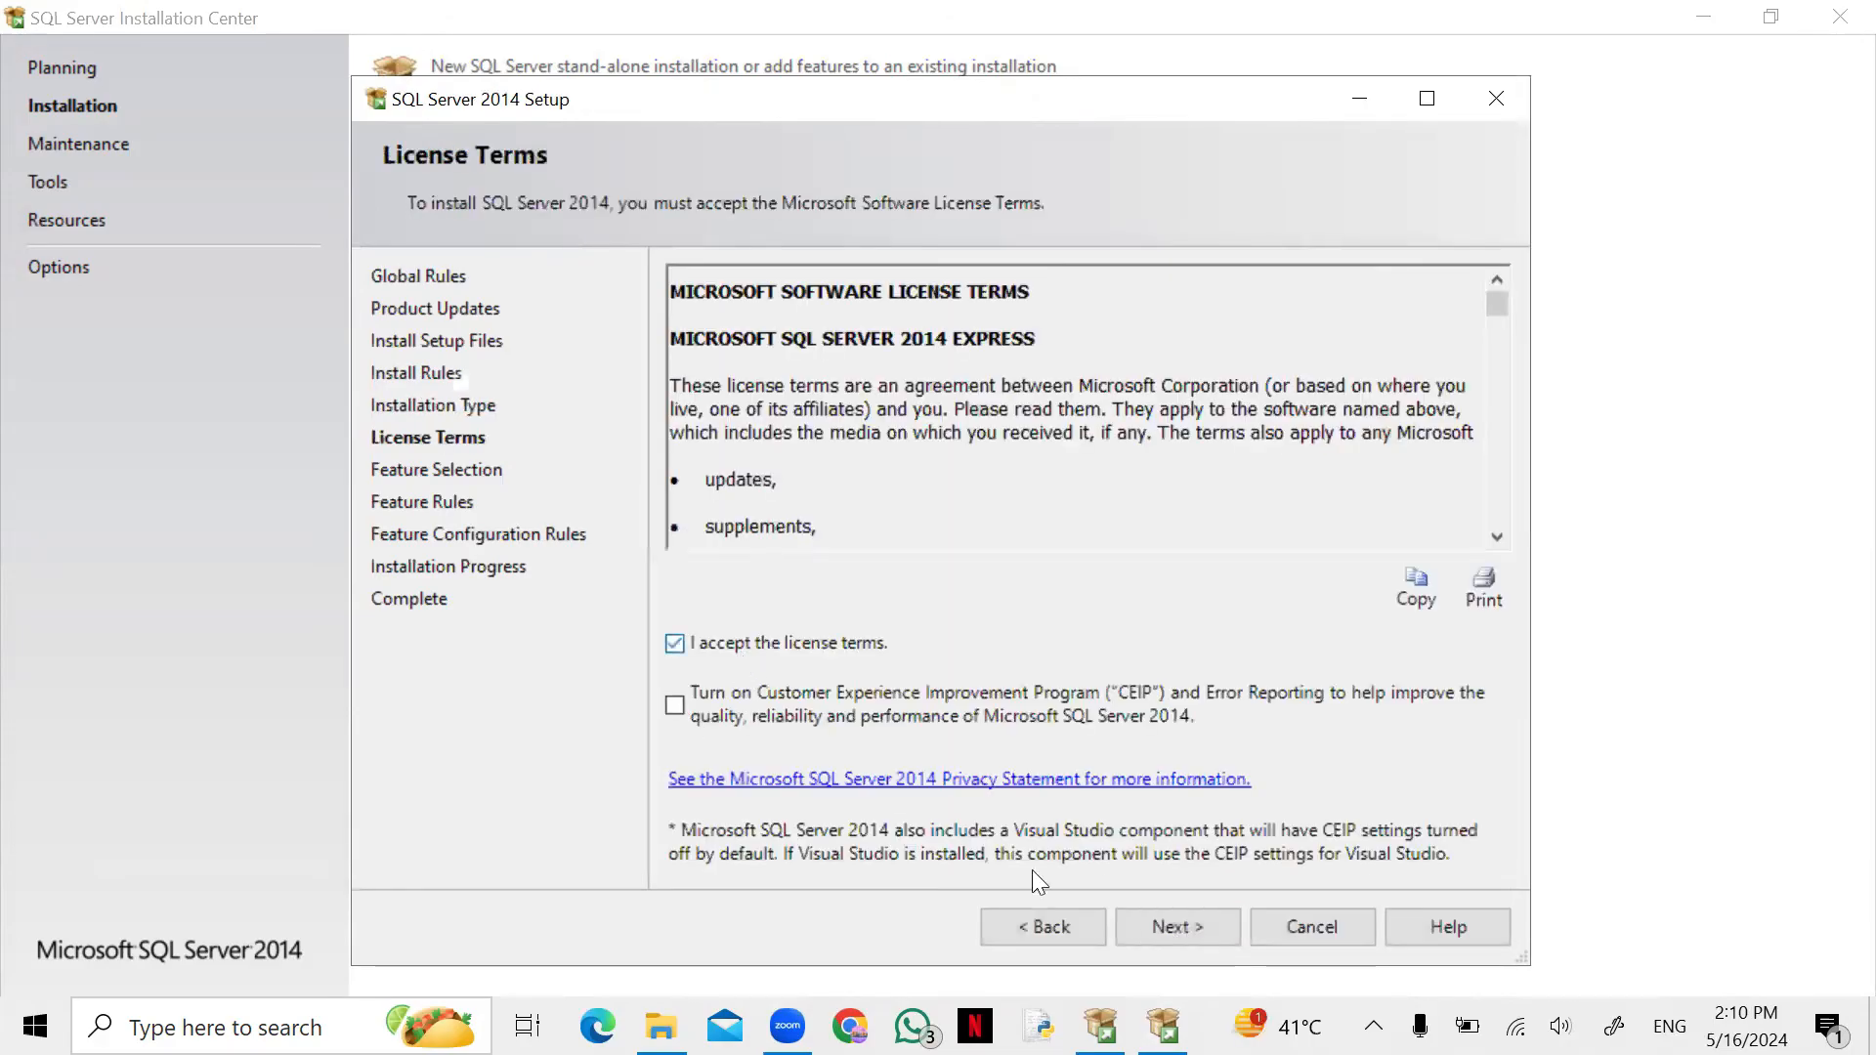
click(1186, 933)
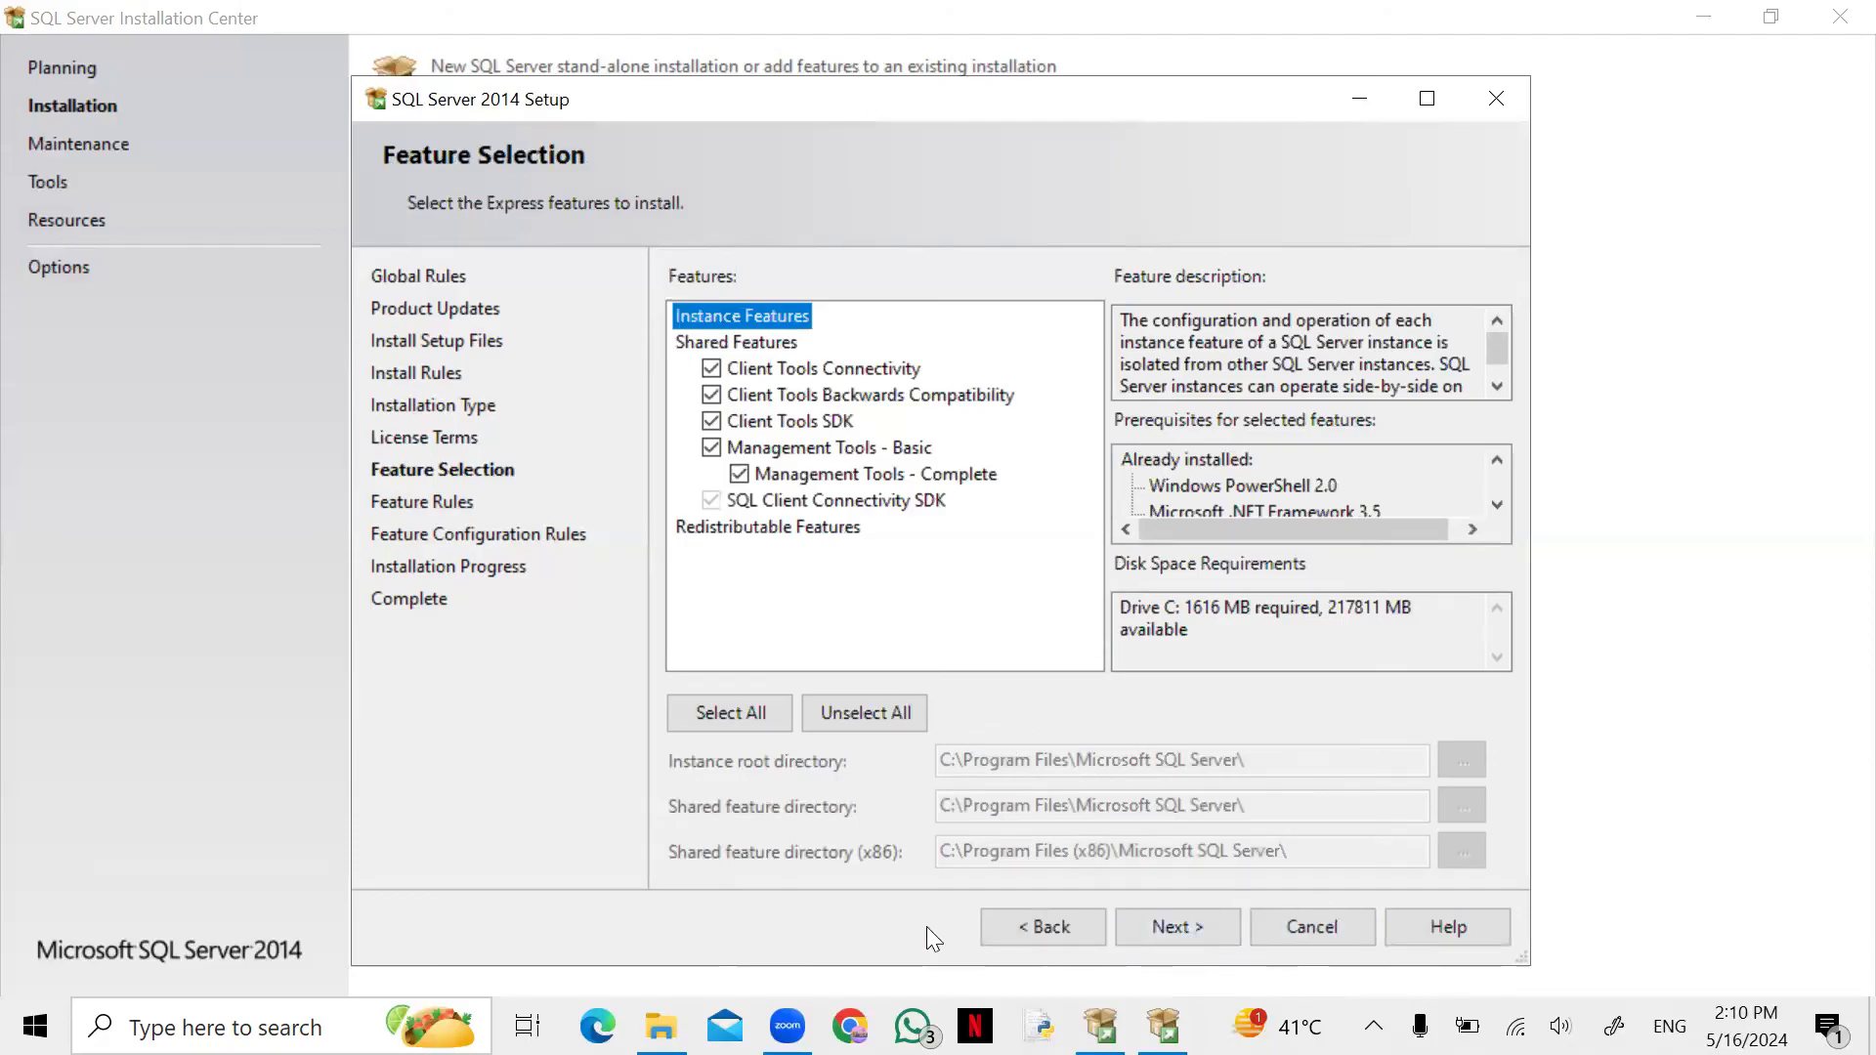
click(1196, 938)
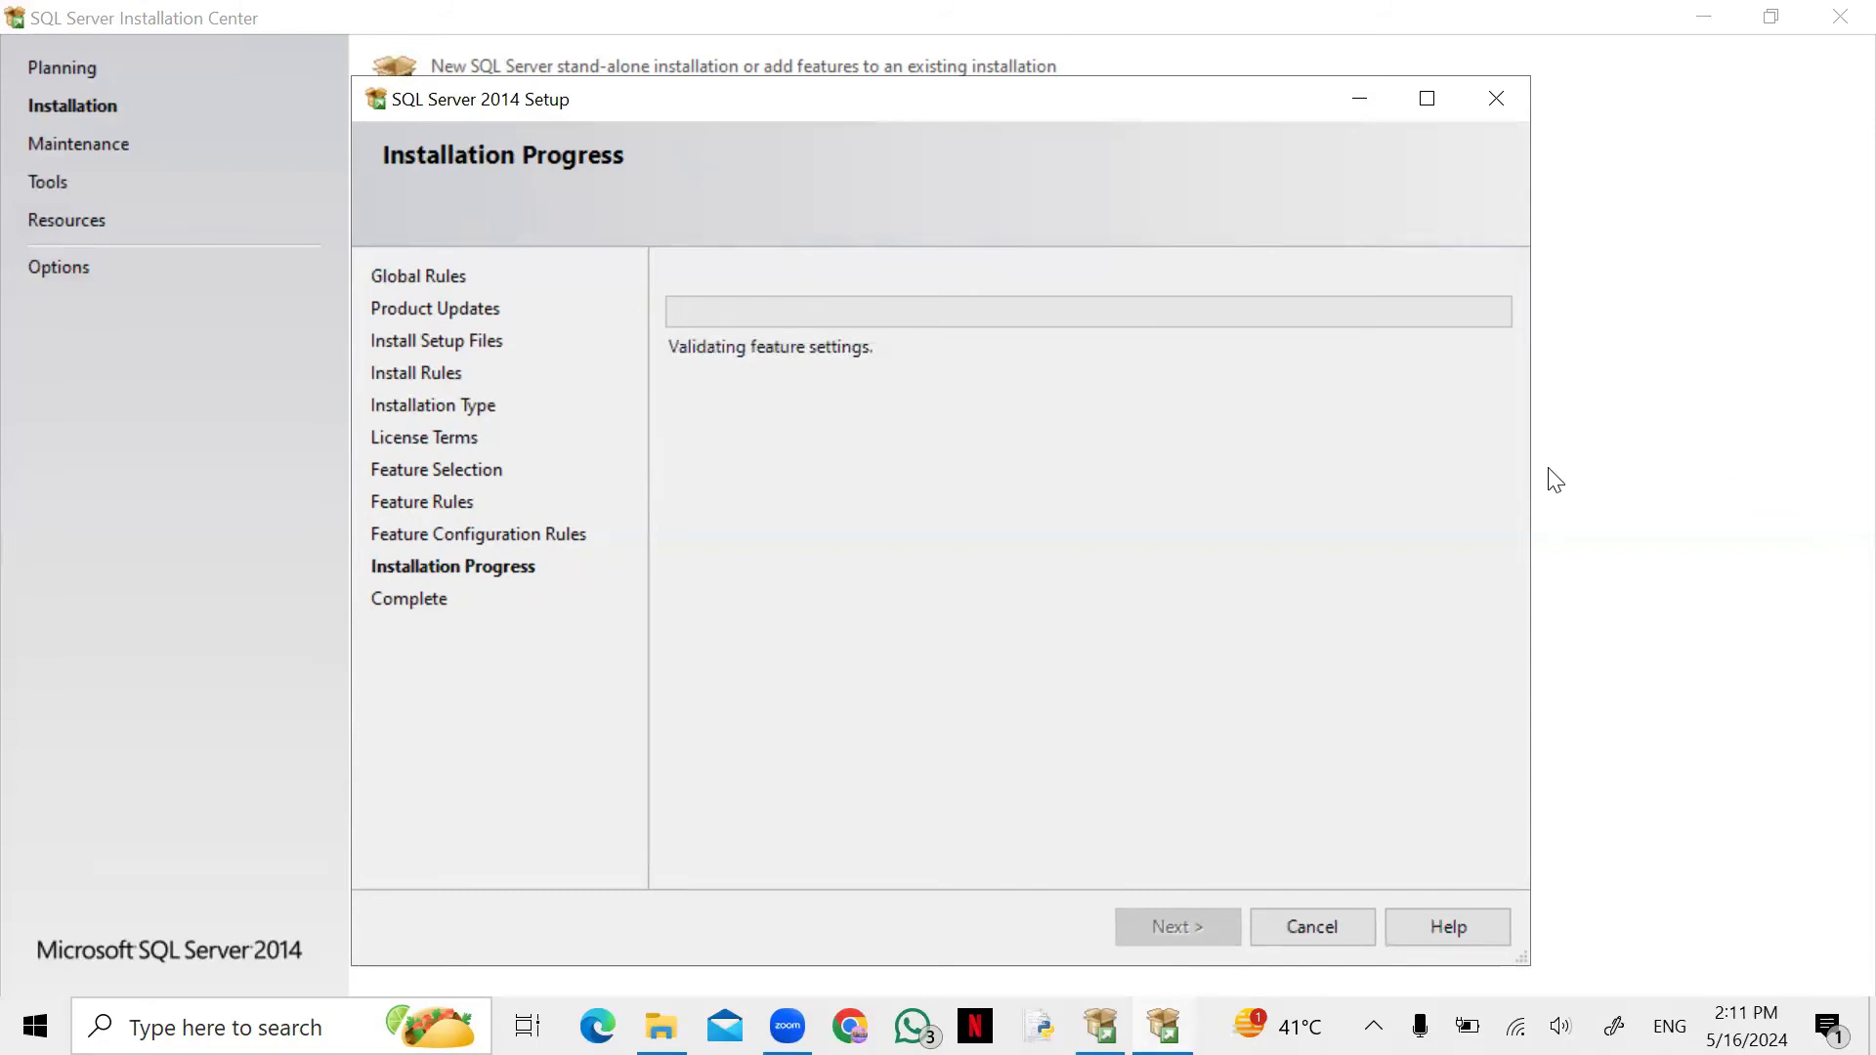
key(Escape)
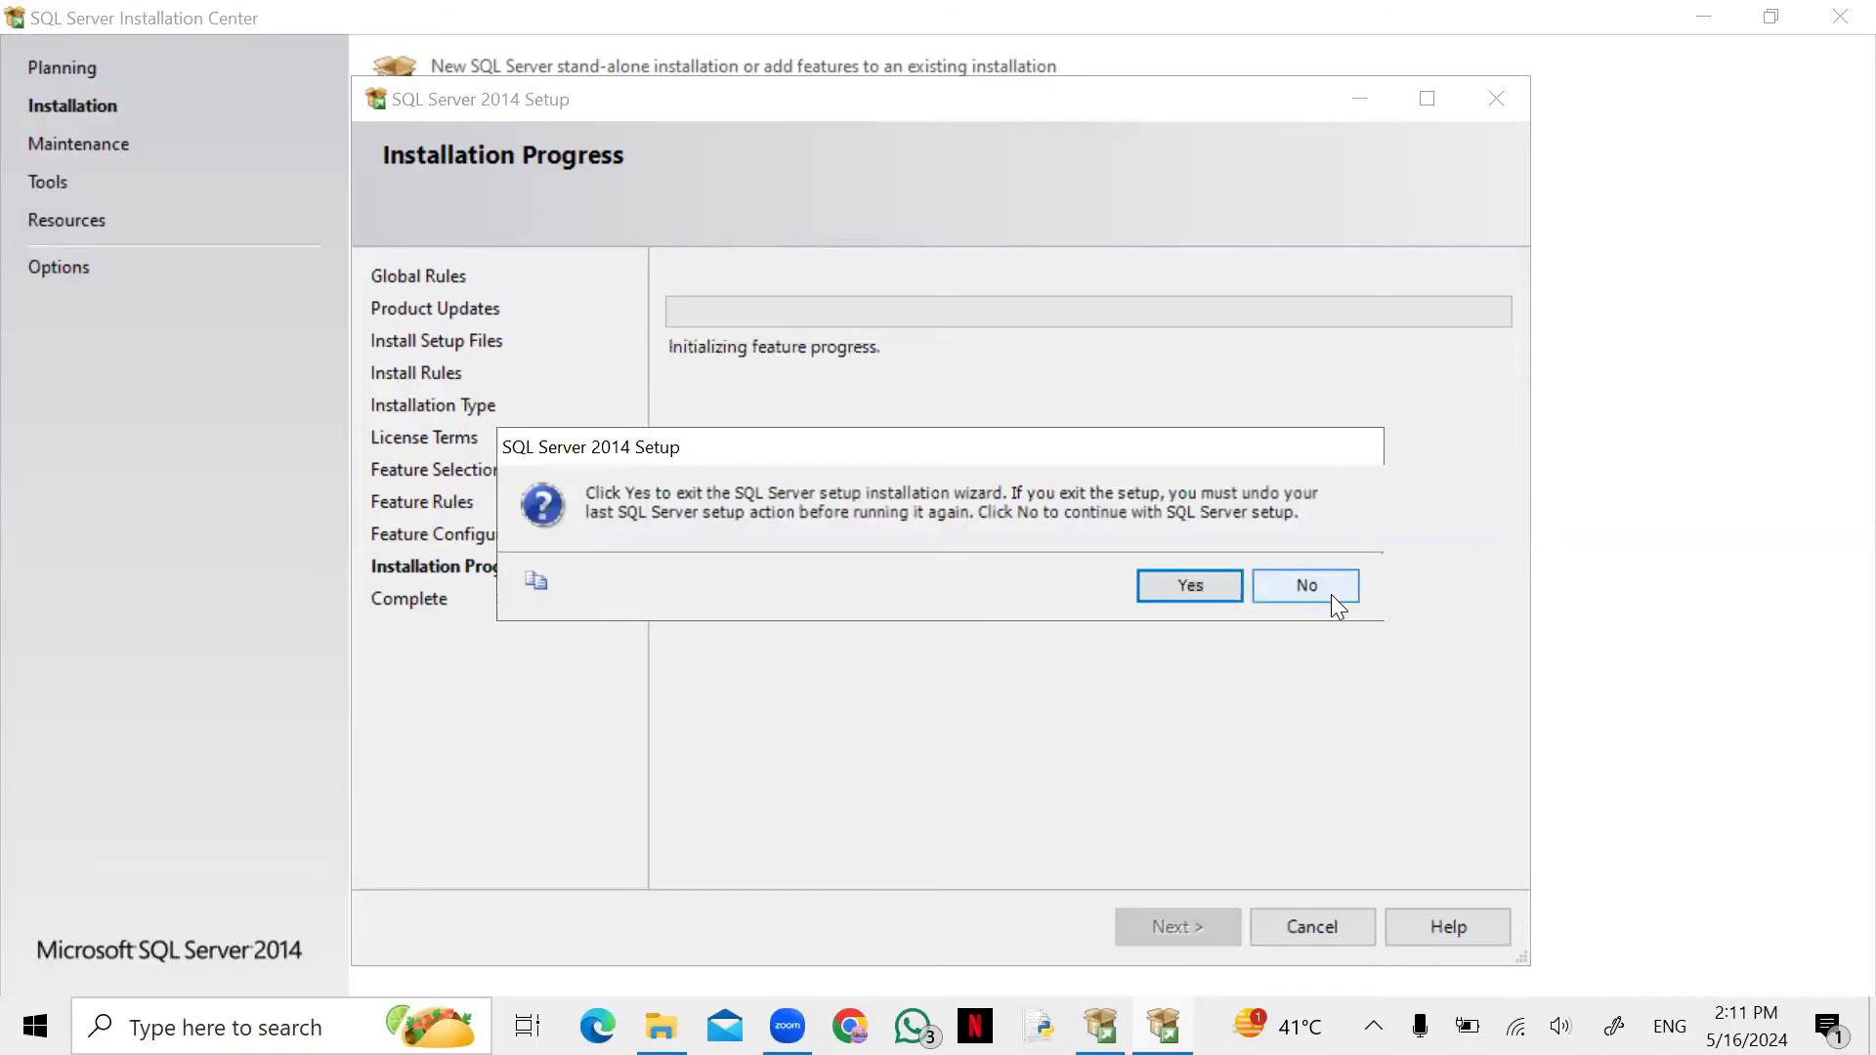
click(1331, 594)
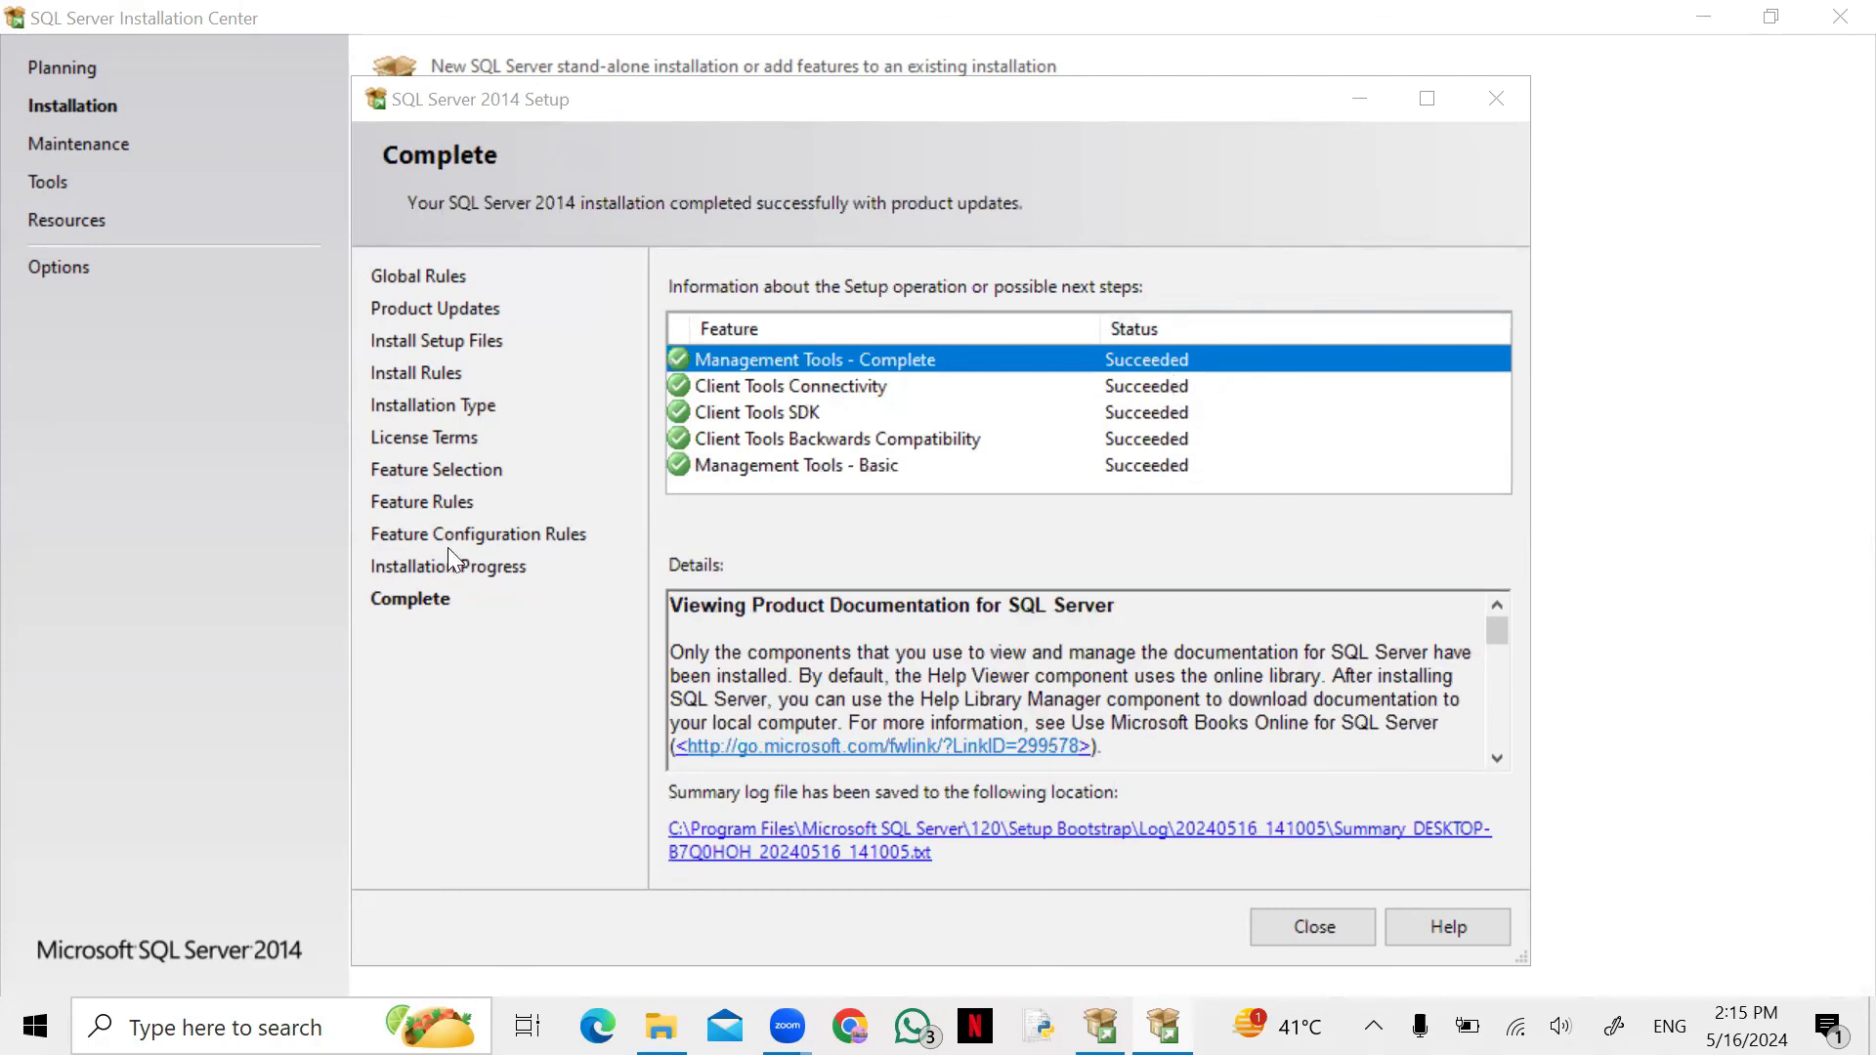
Close the completed SQL Server 2014 Setup and the SQL Server Installation Center, and show the desktop.
click(1315, 929)
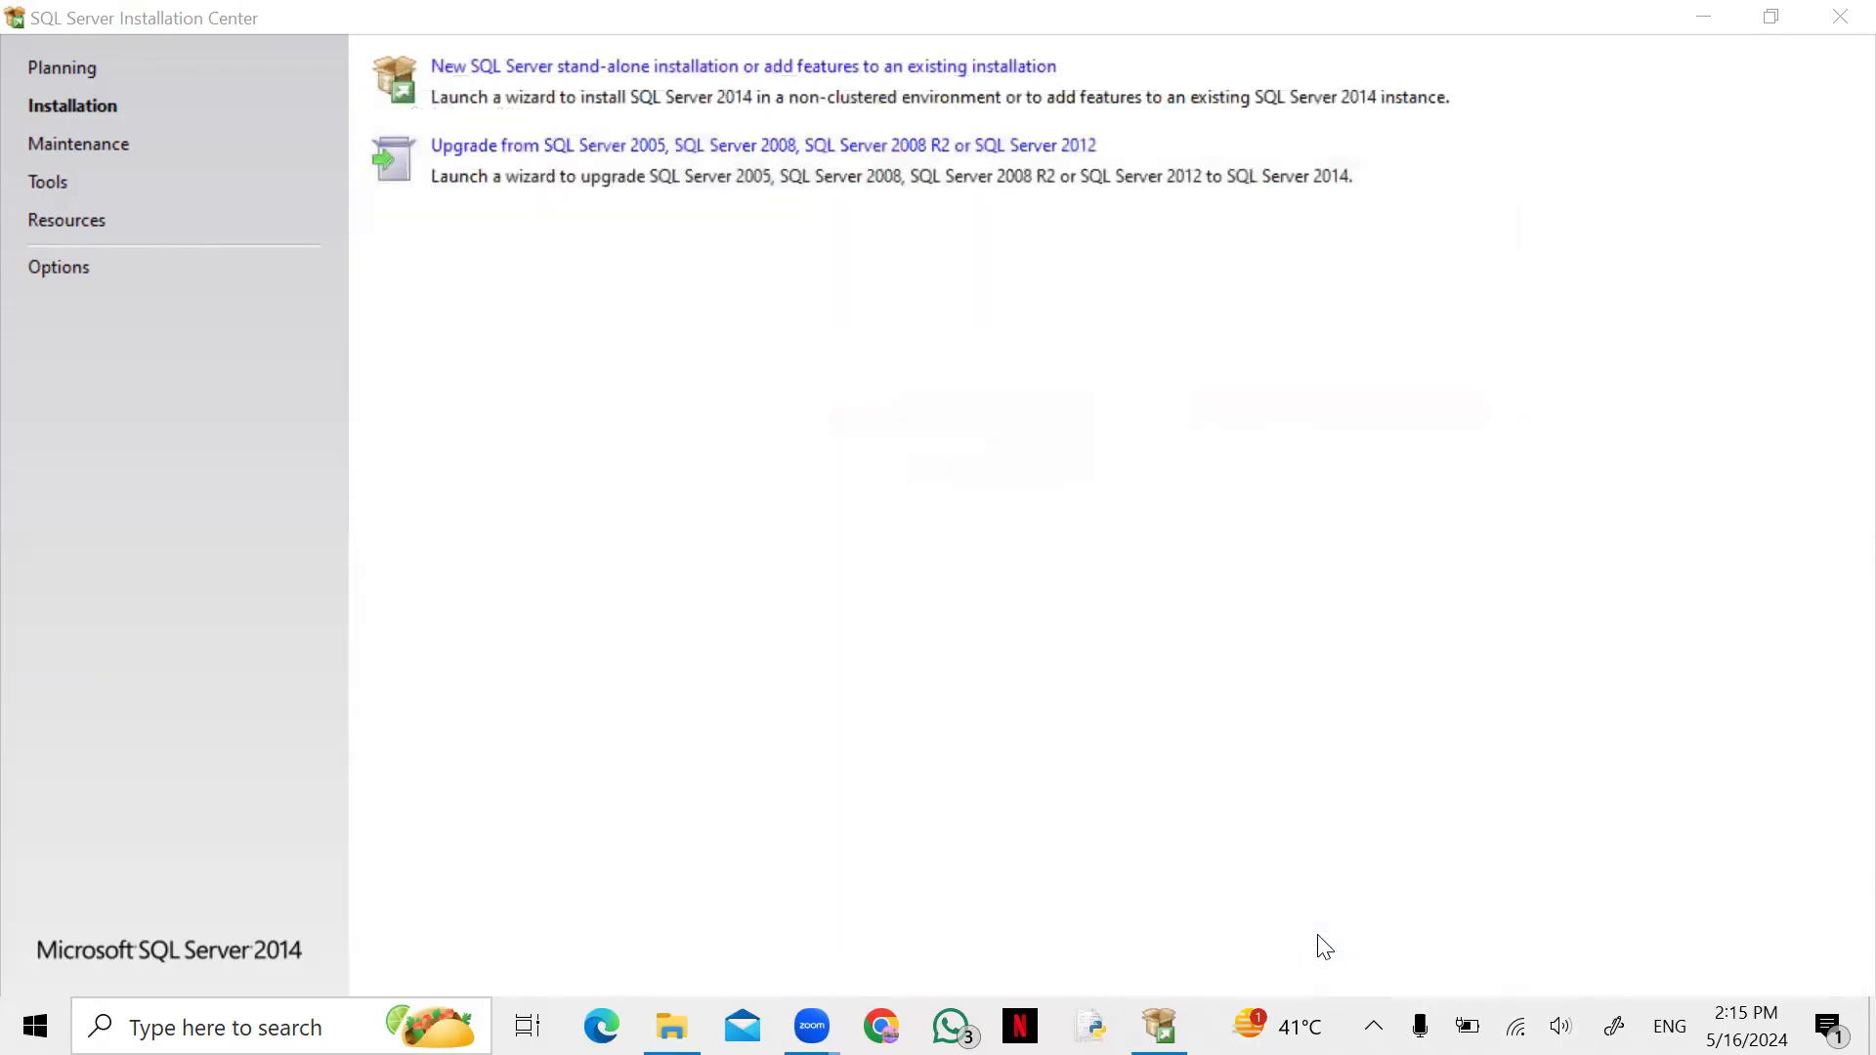
click(1837, 19)
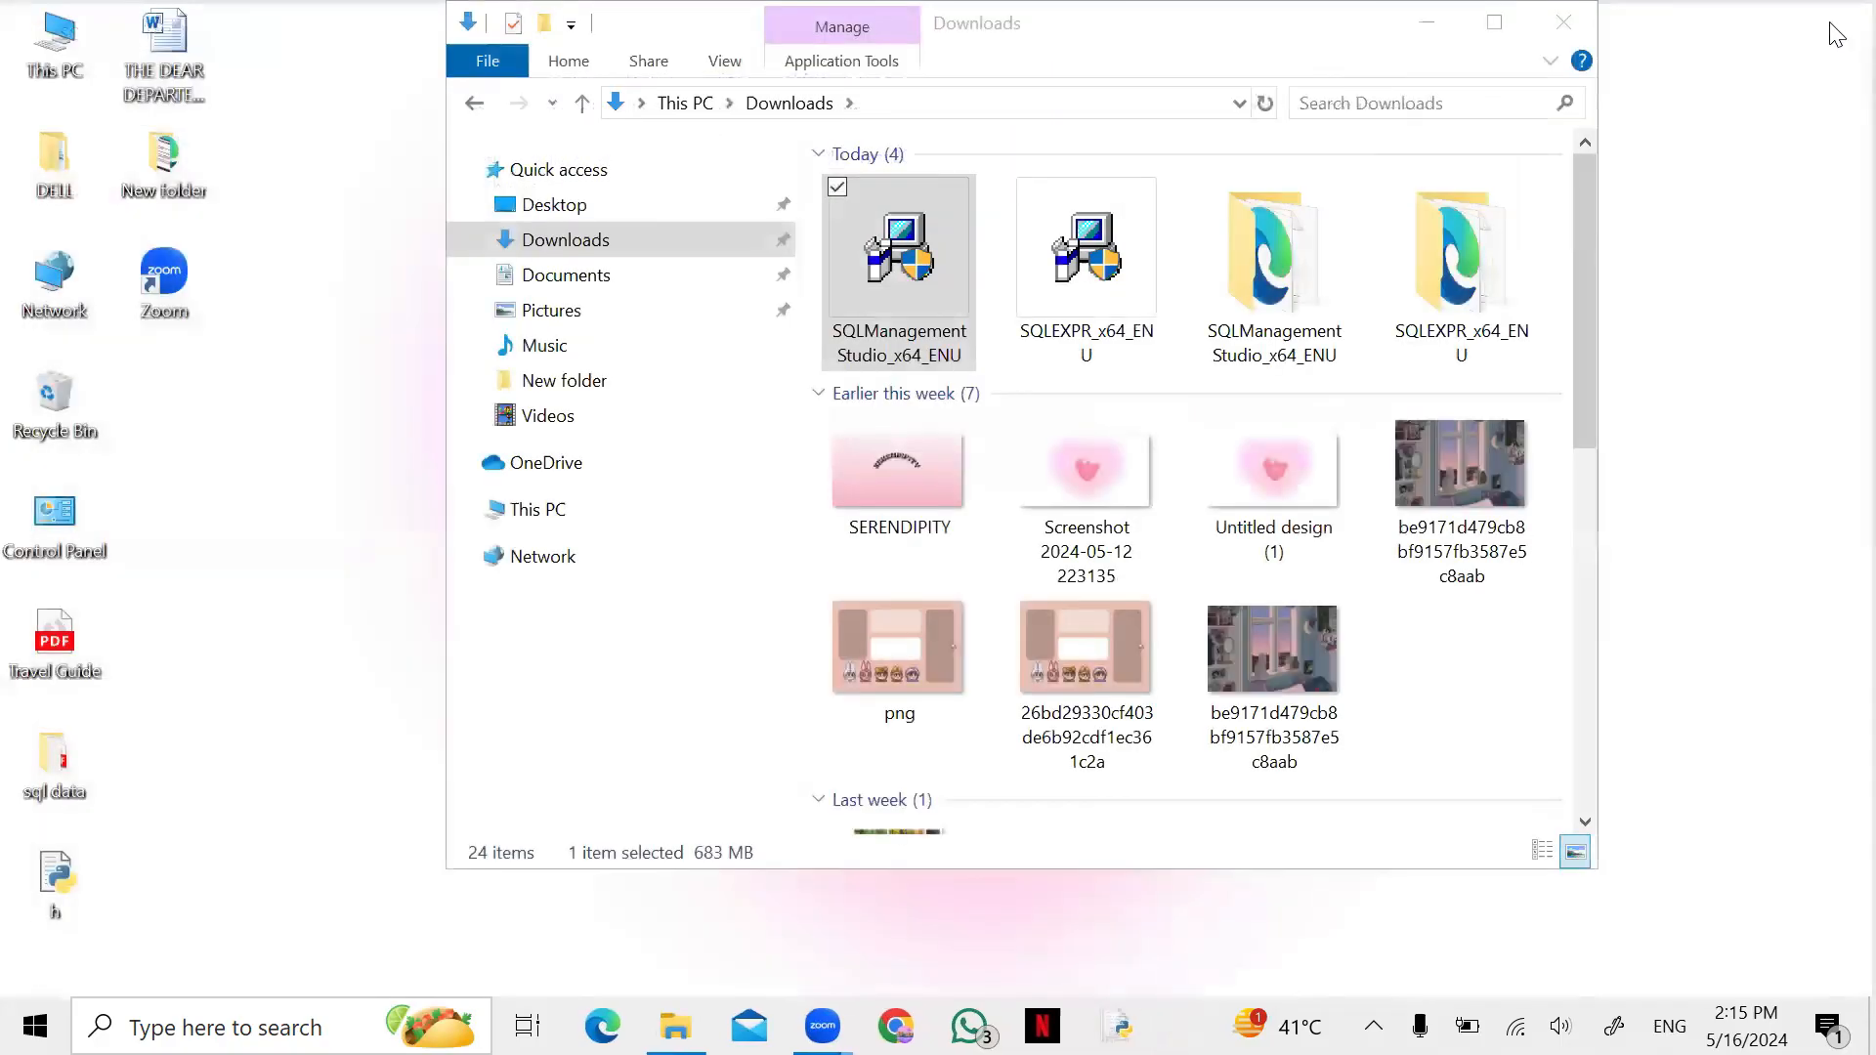
key(super+d)
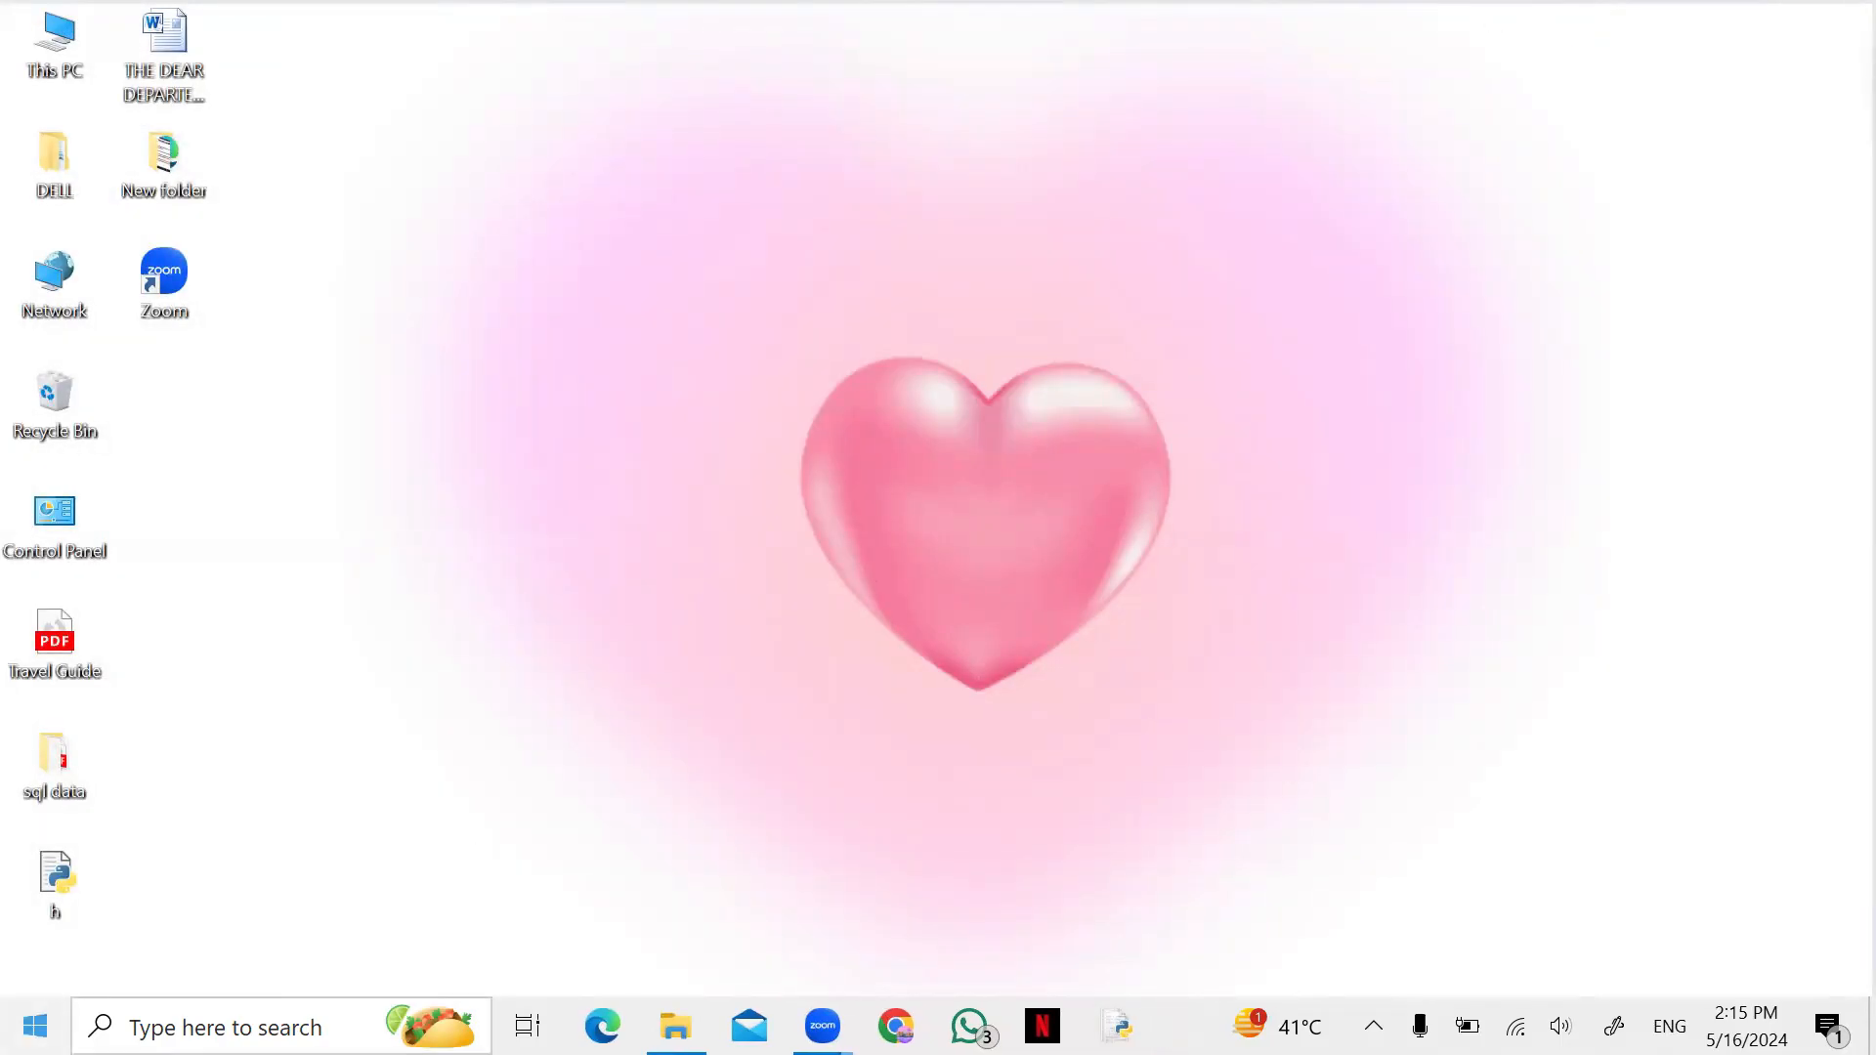
Search for and open SQL Server 2014 Management Studio, and connect to the SQLEXPRESS Database Engine with Windows Authentication.
click(35, 1026)
text(sql)
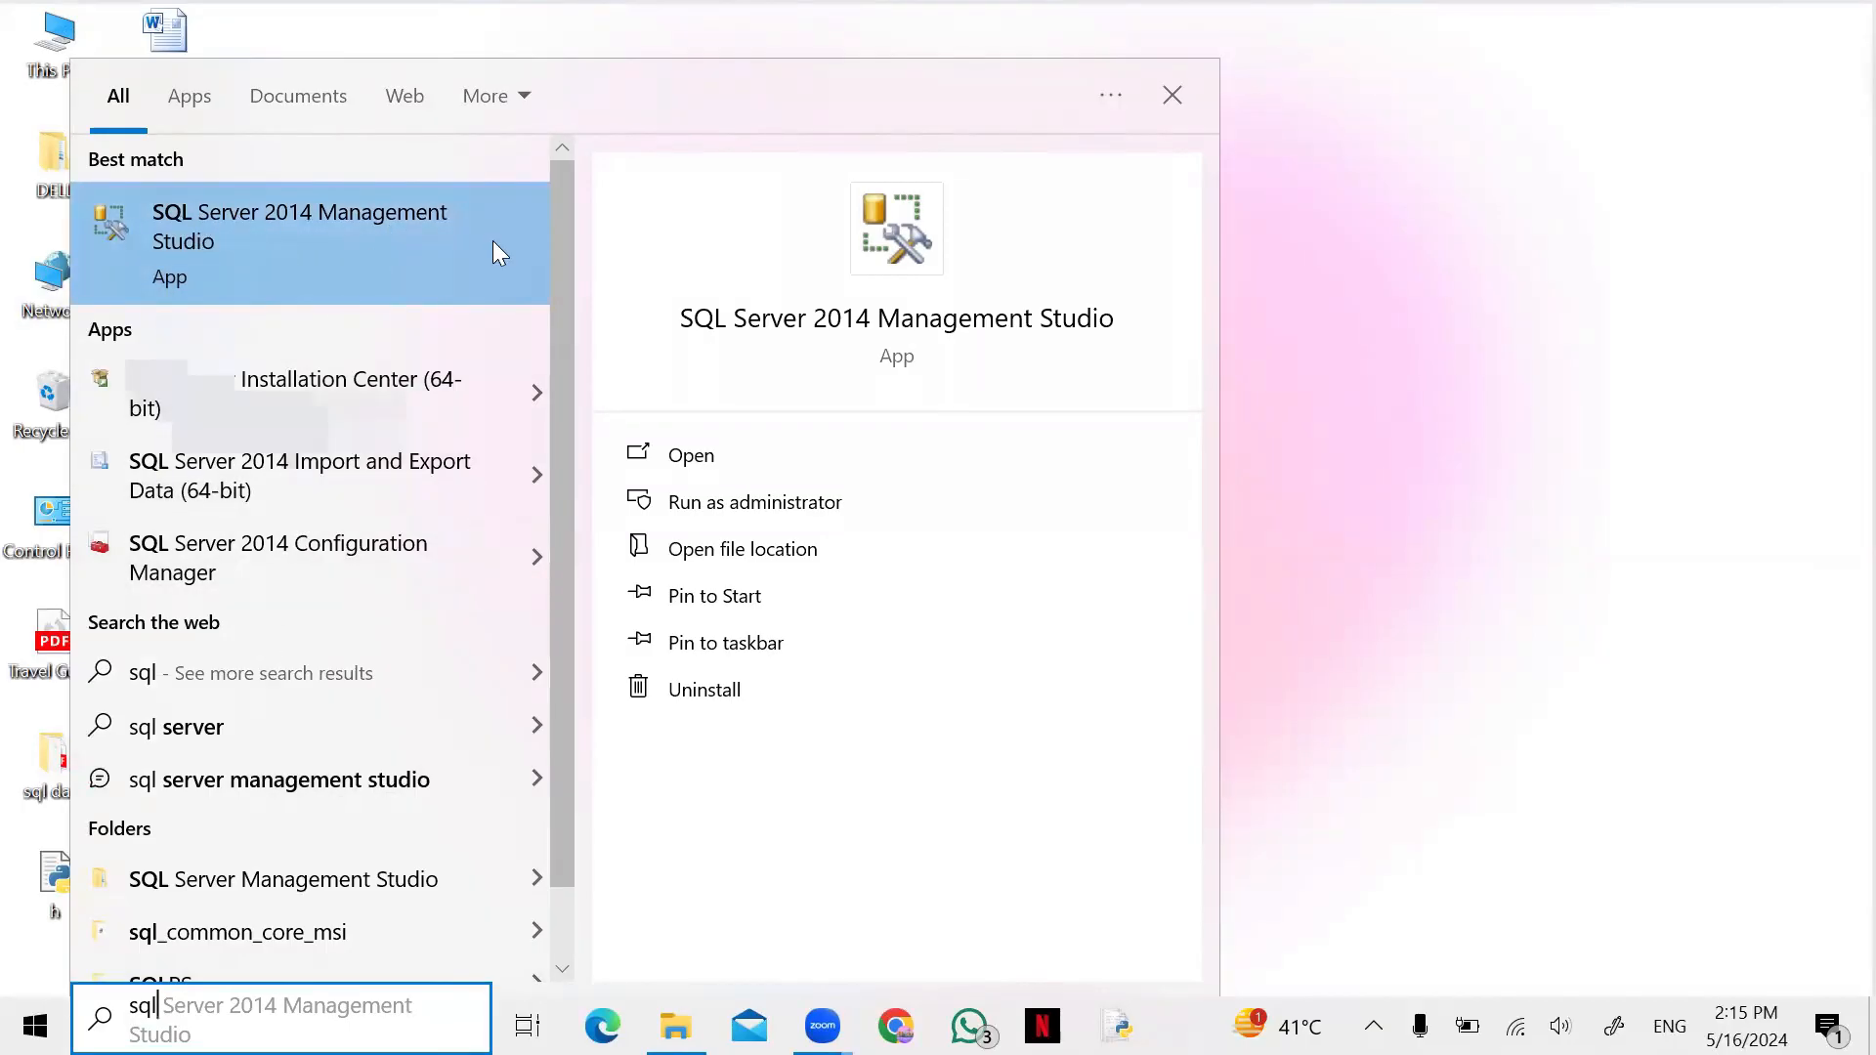
click(293, 241)
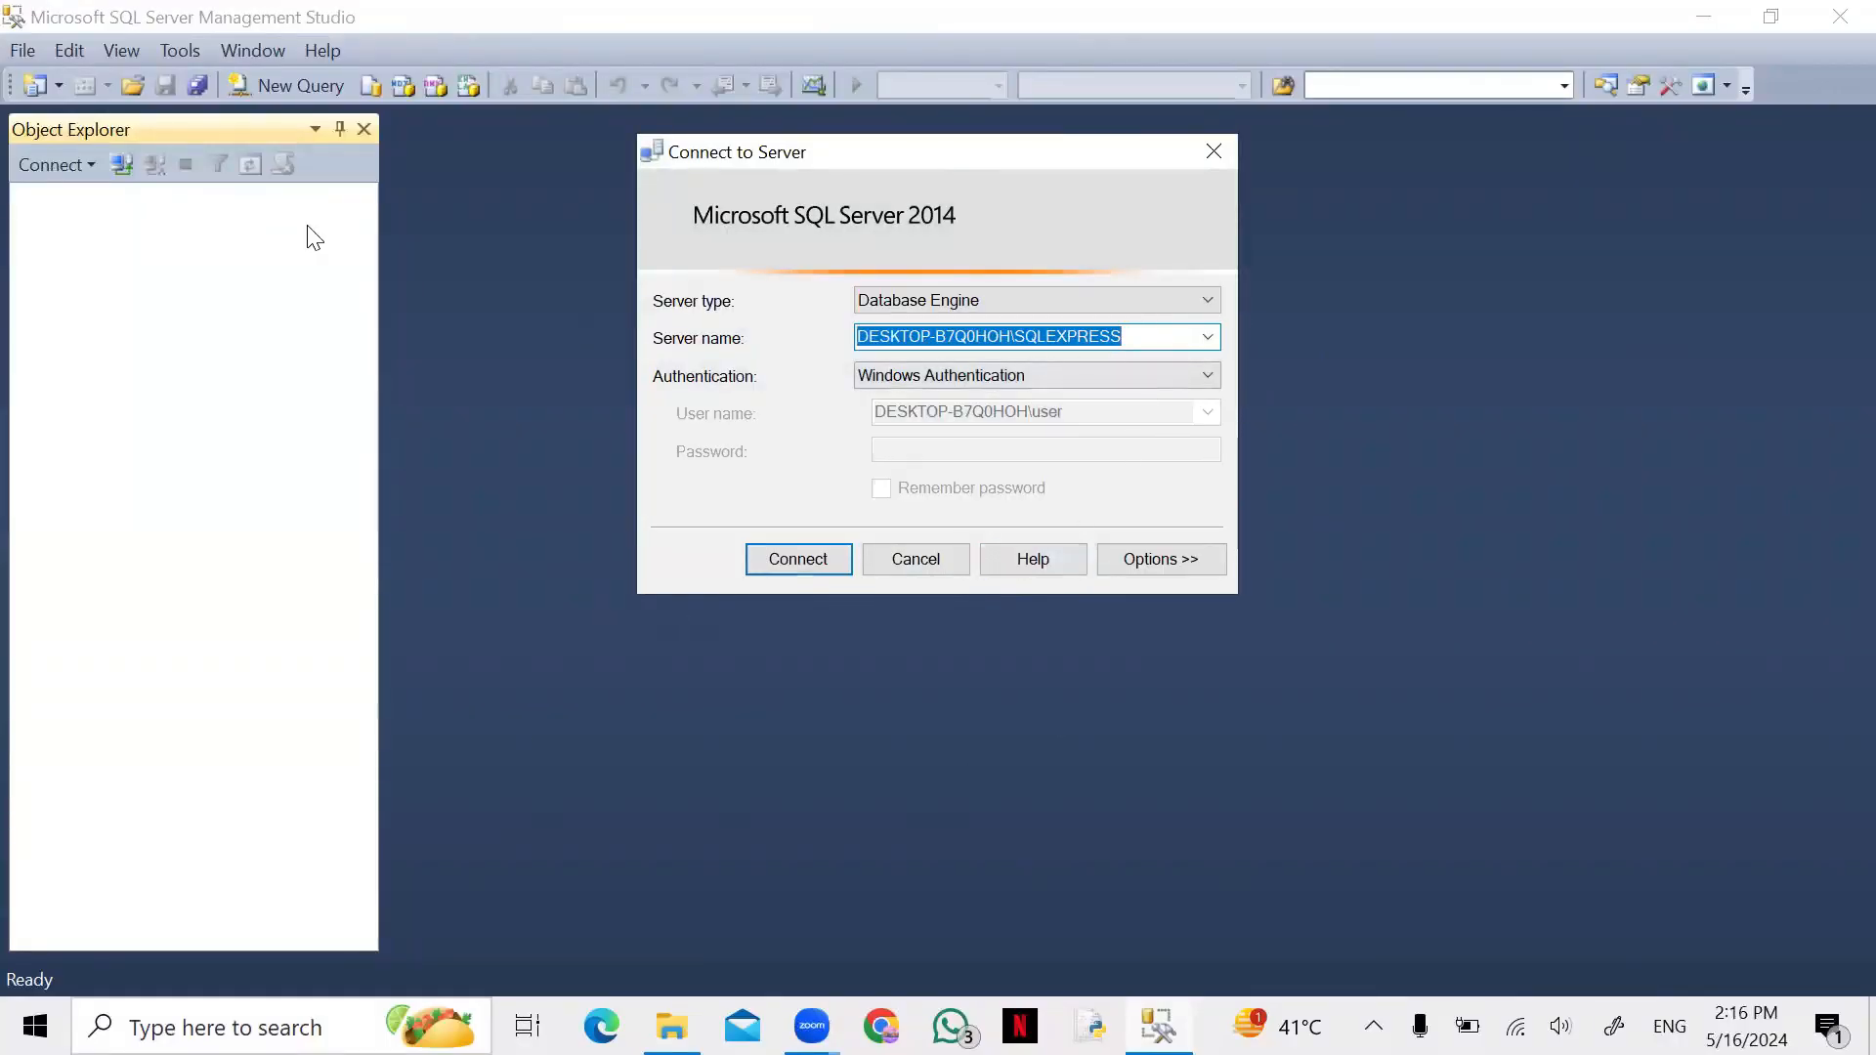
click(784, 567)
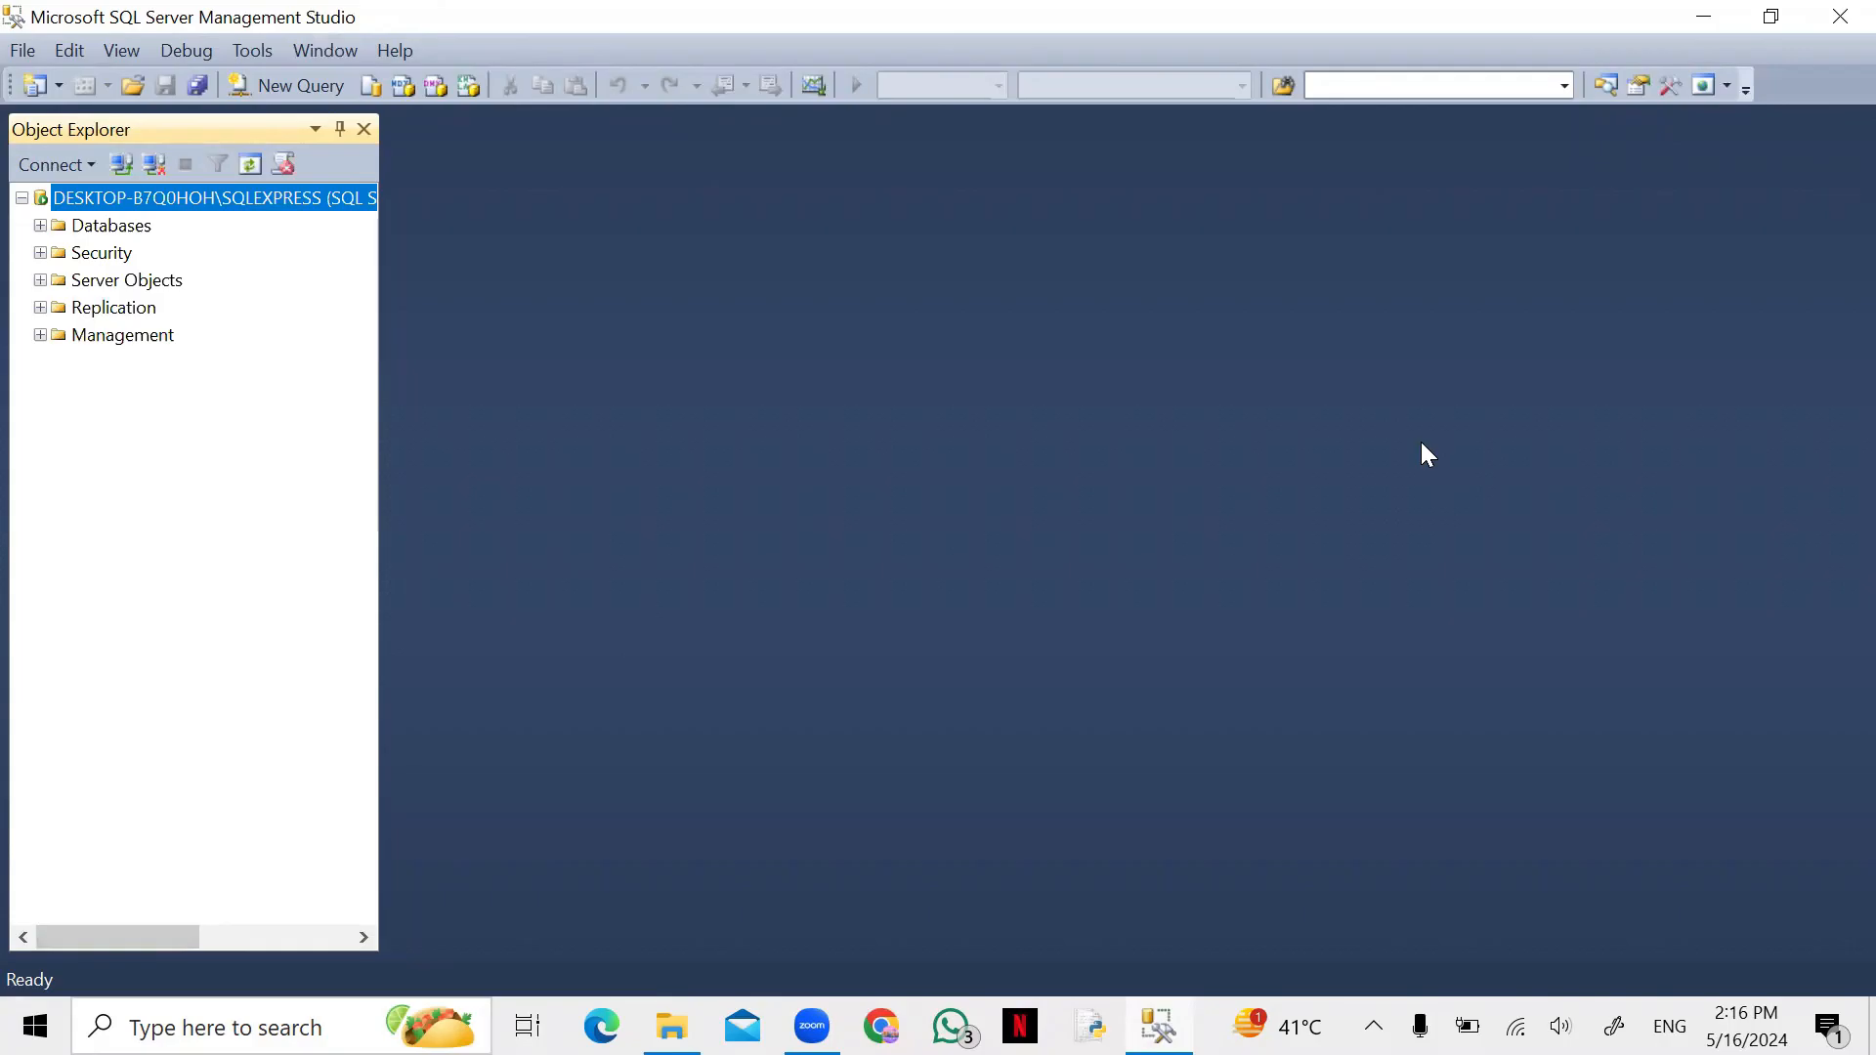
Open a new query on the SQLEXPRESS server and close the Properties pane.
click(289, 88)
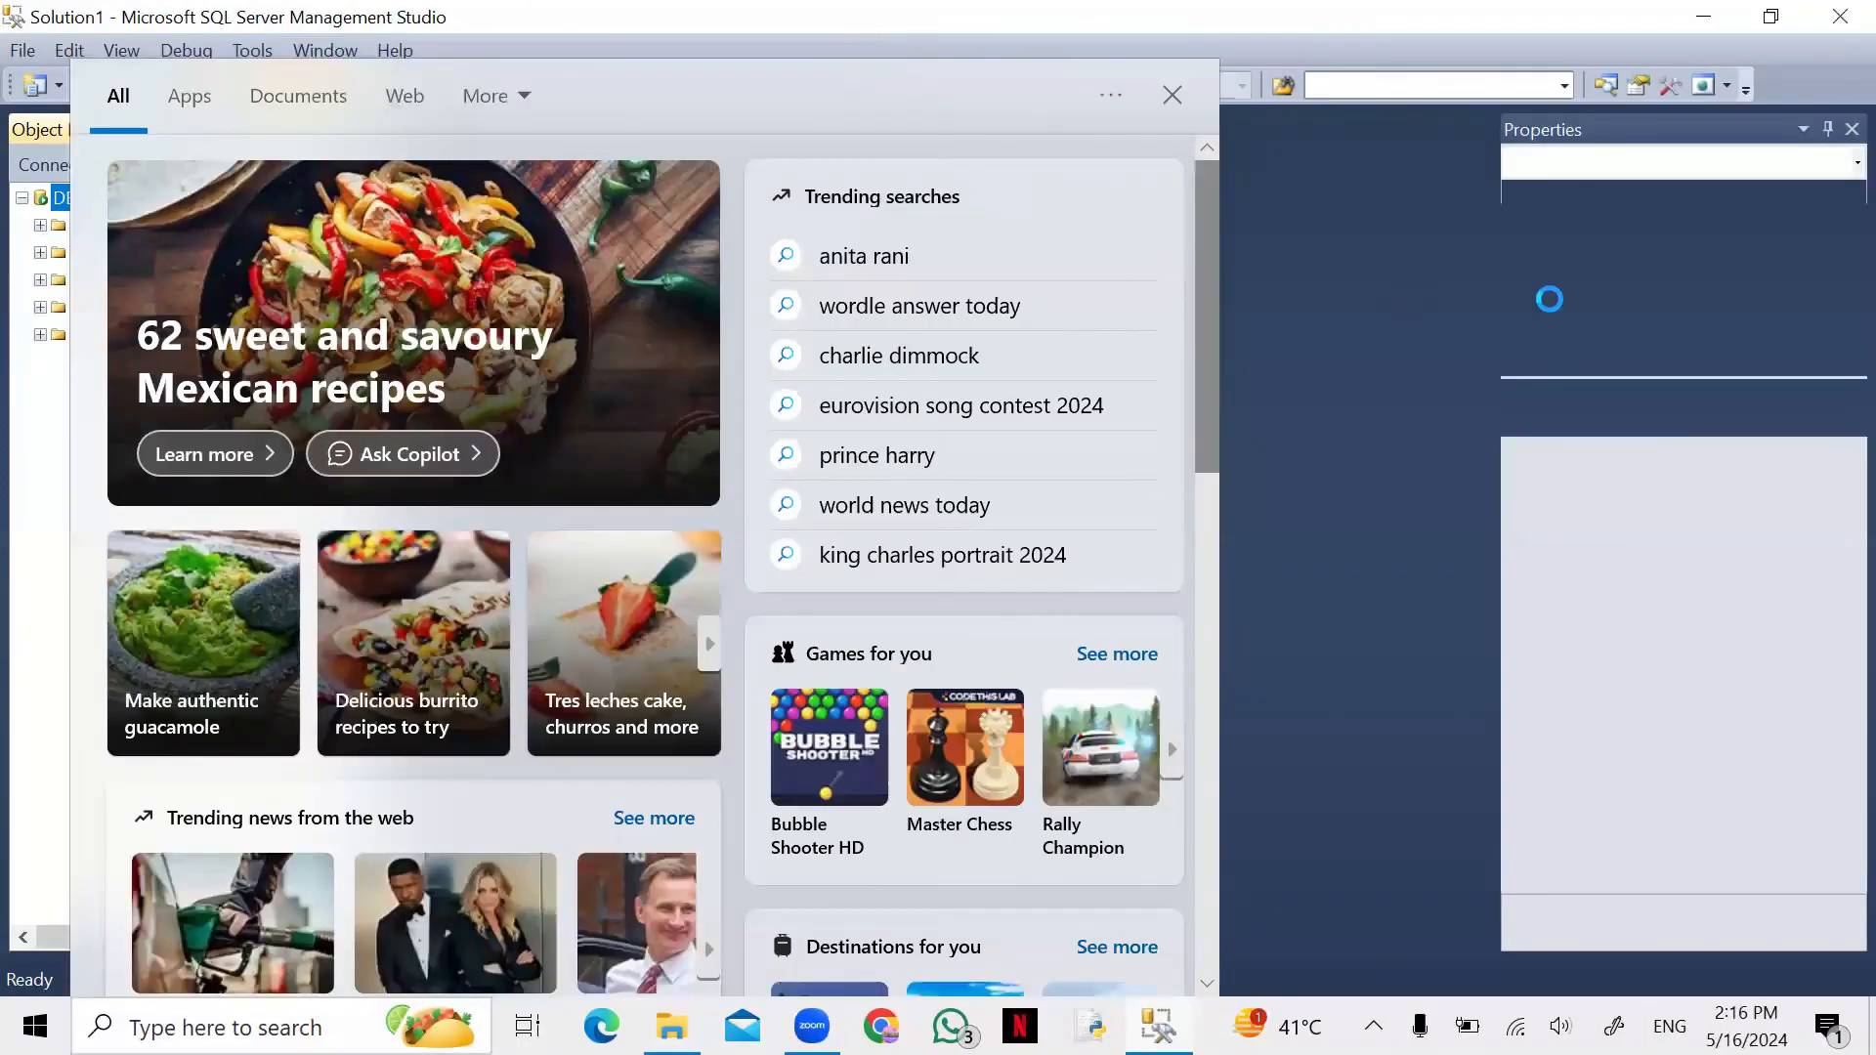
click(1549, 299)
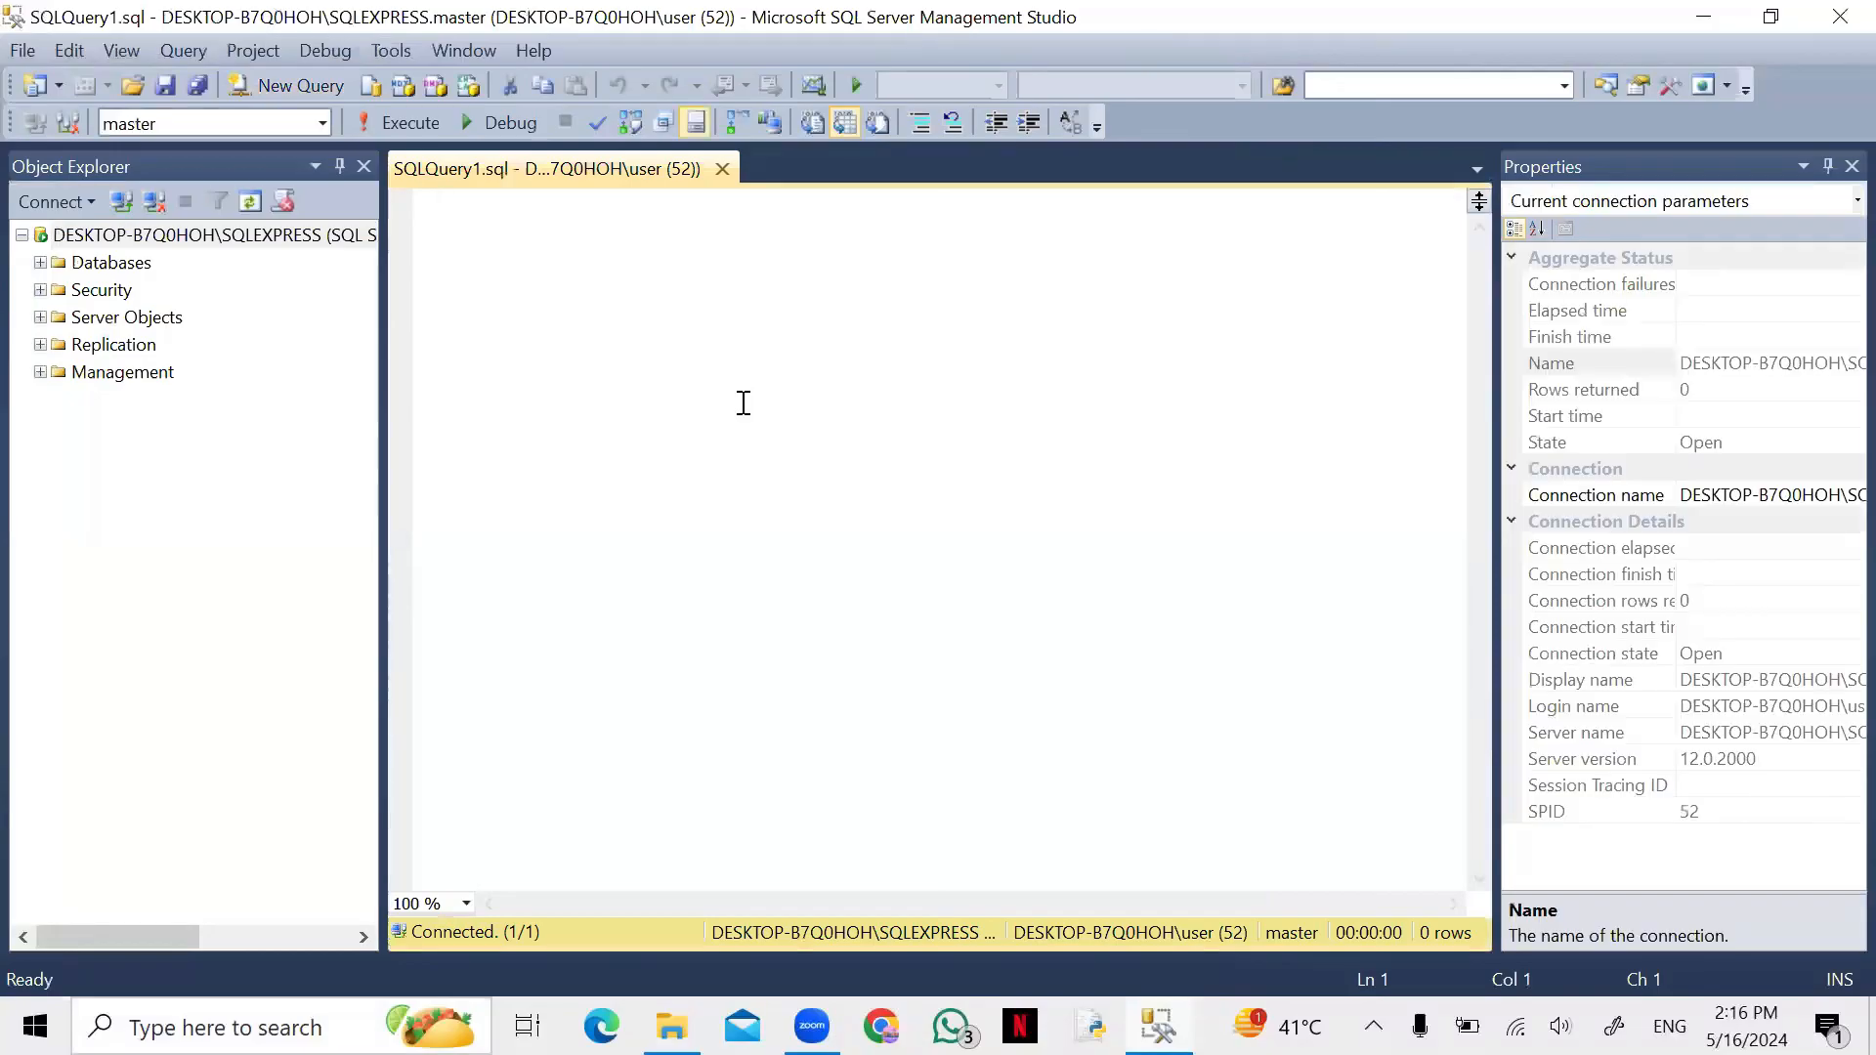
click(1852, 166)
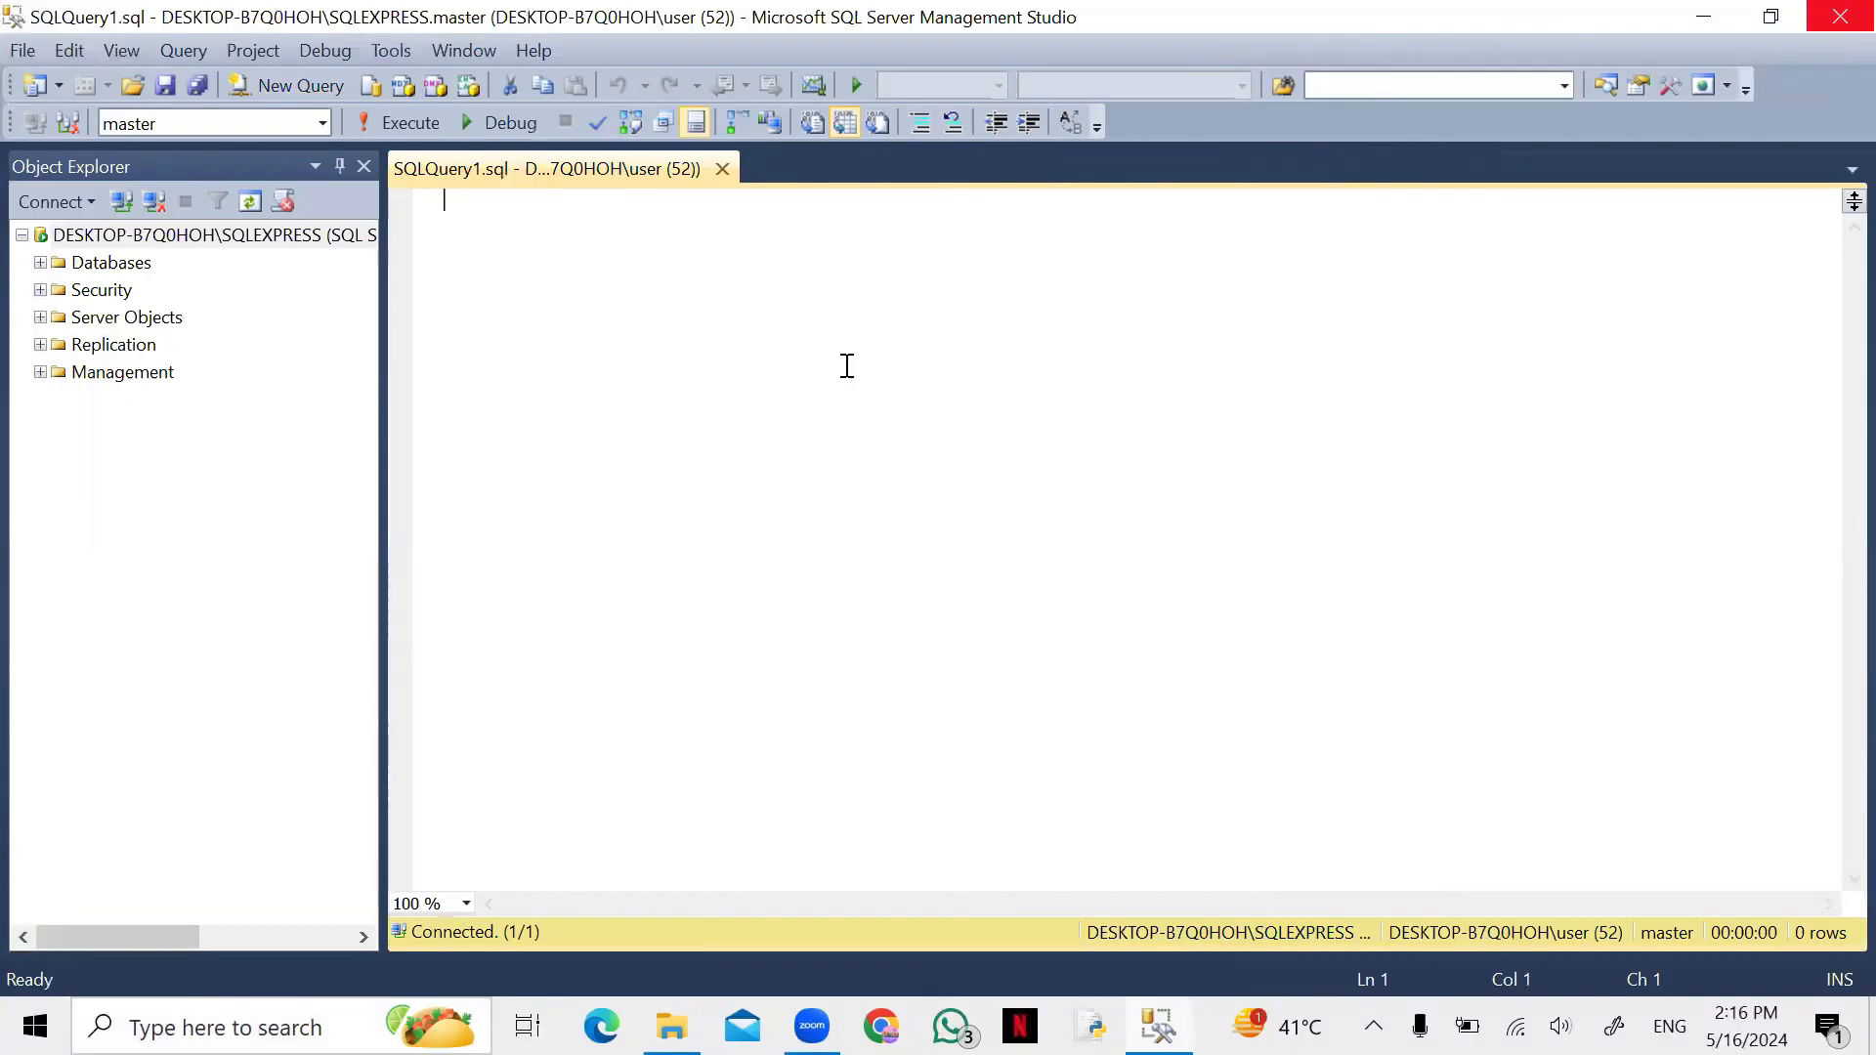
Write the statement CREATE DATABASE DEMO; in the new query and execute it.
text(CREATE DA)
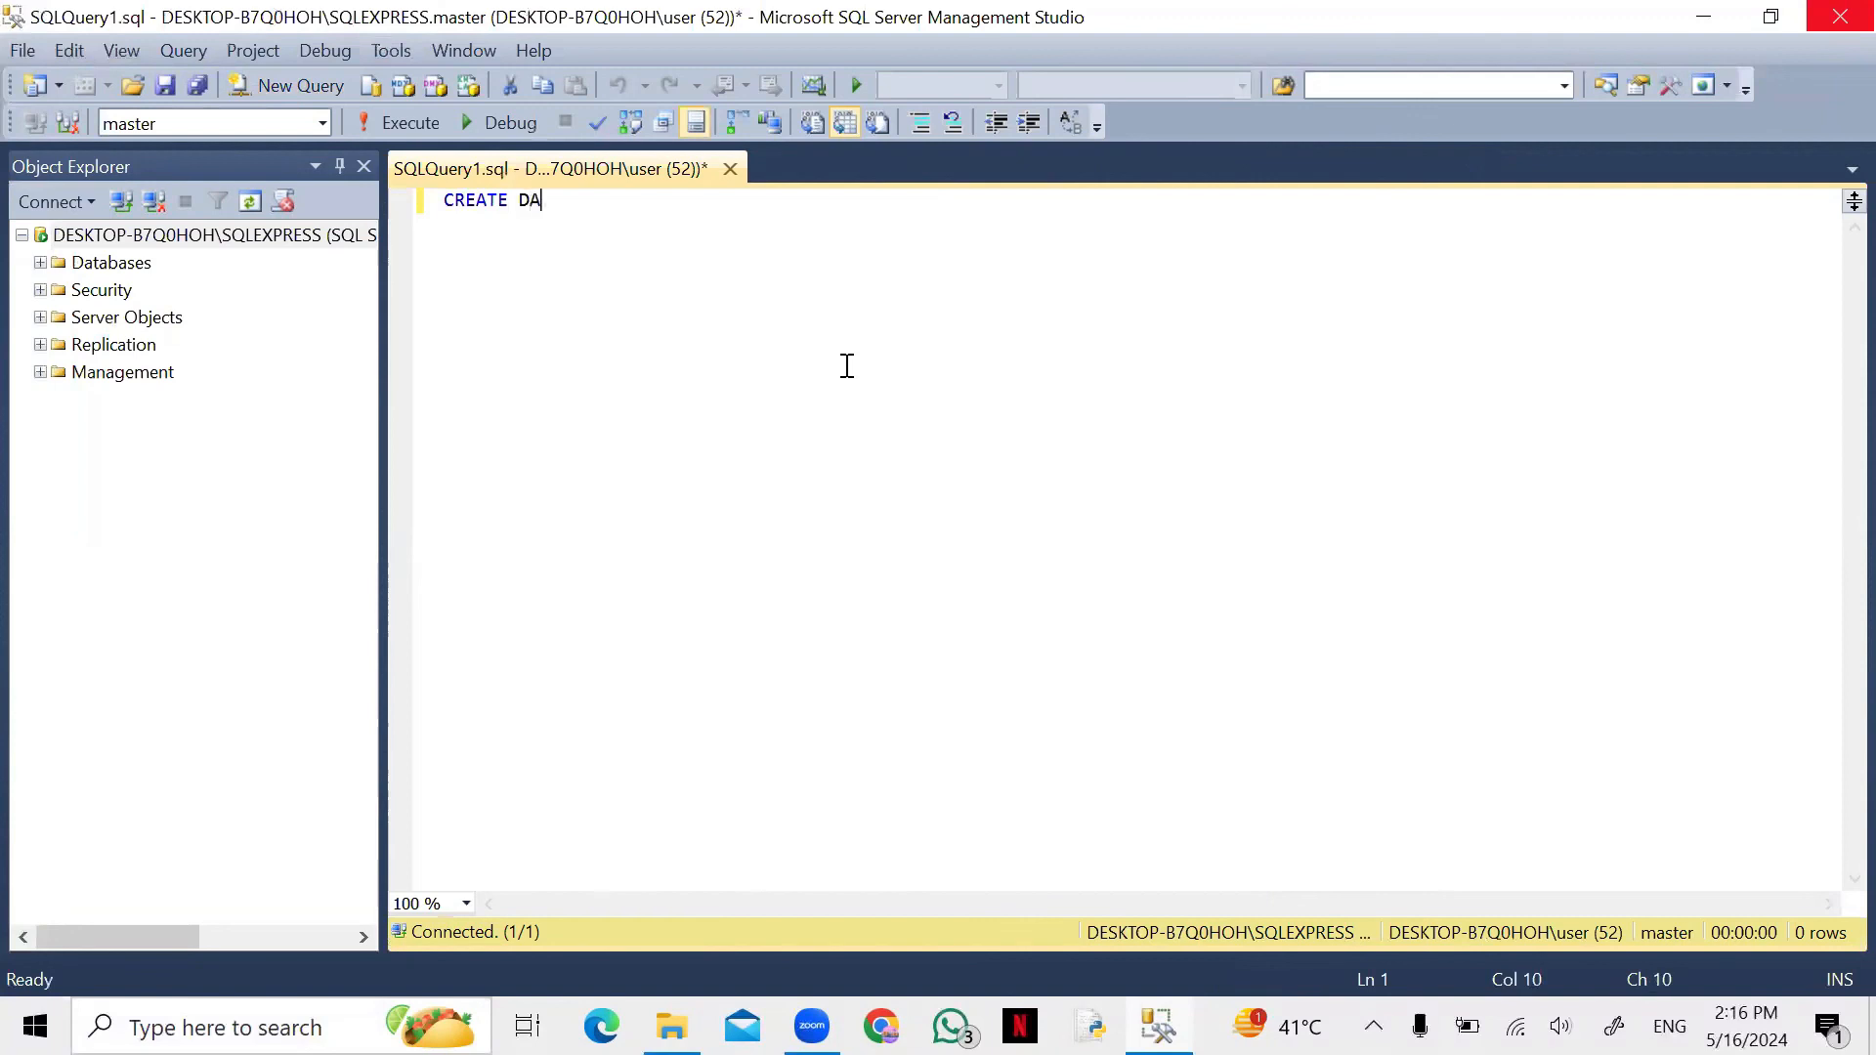
text(TABASE DEMO;)
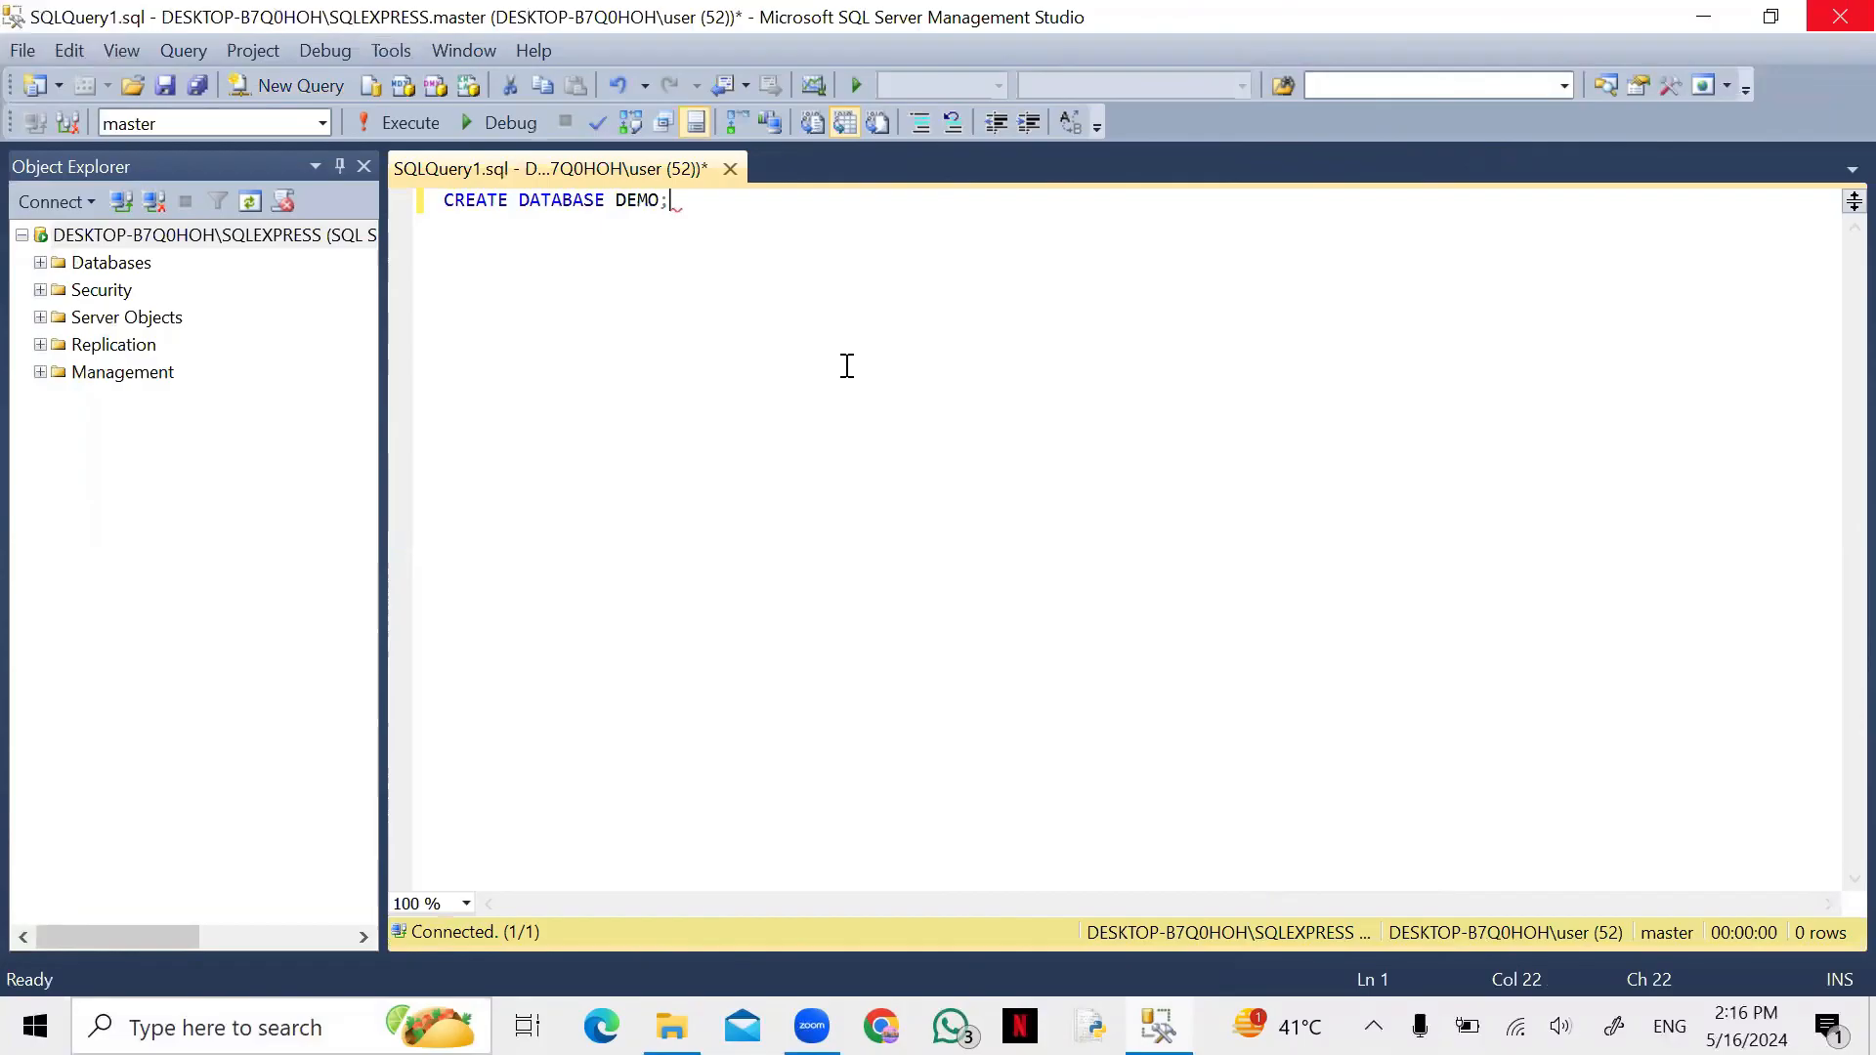
key(ctrl+a)
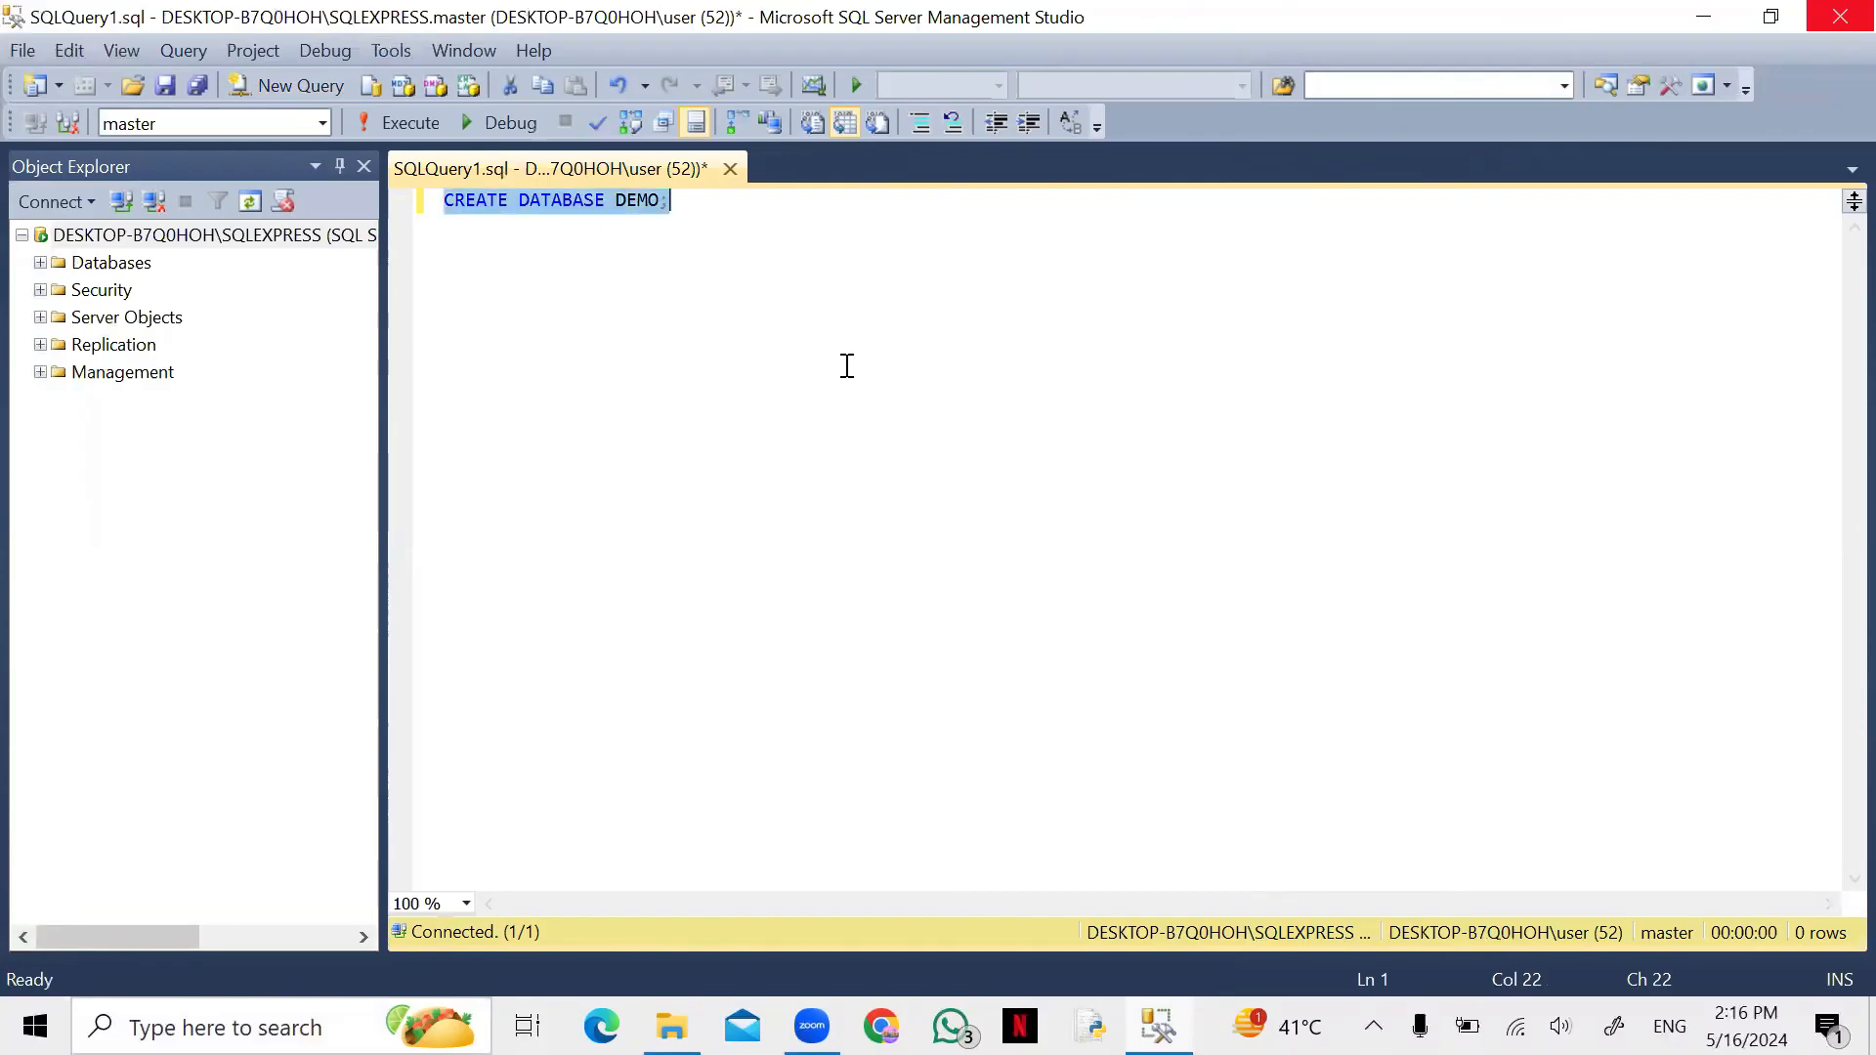
click(401, 125)
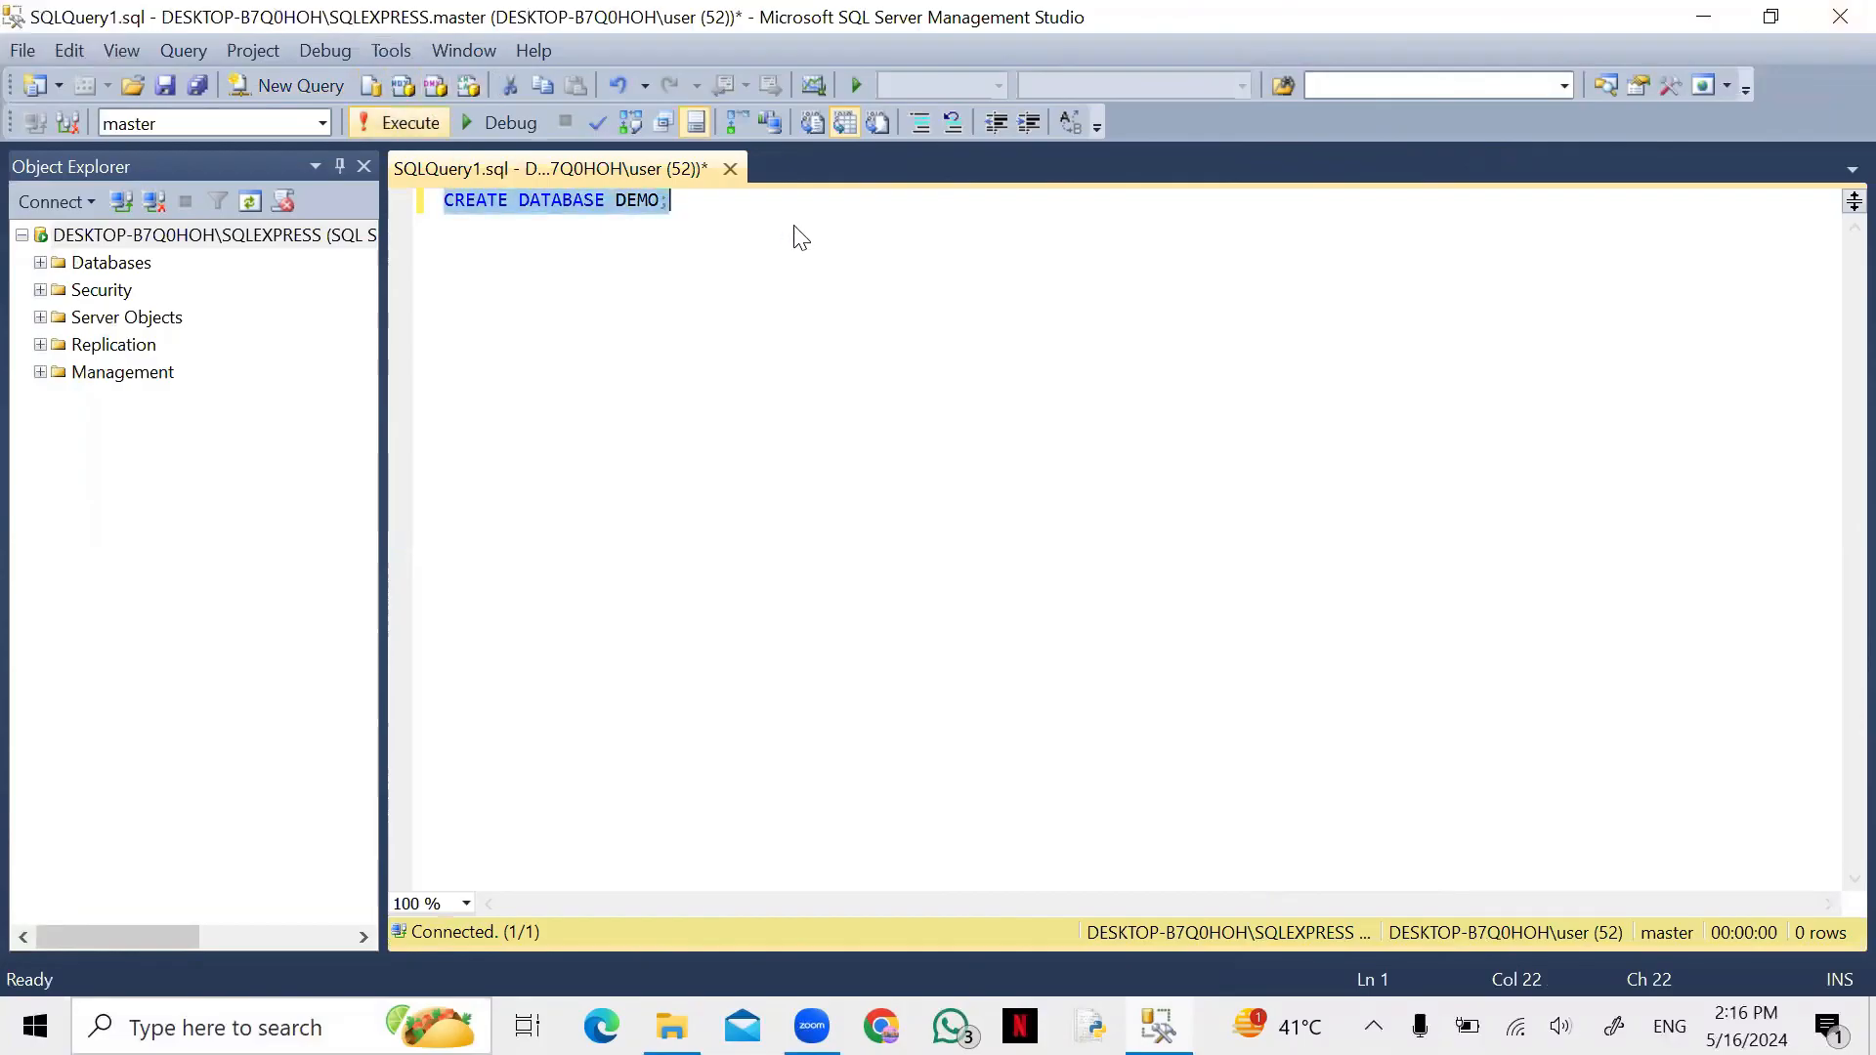
Add the statement USE DEMO; two lines below the CREATE DATABASE statement and execute only that statement.
click(746, 217)
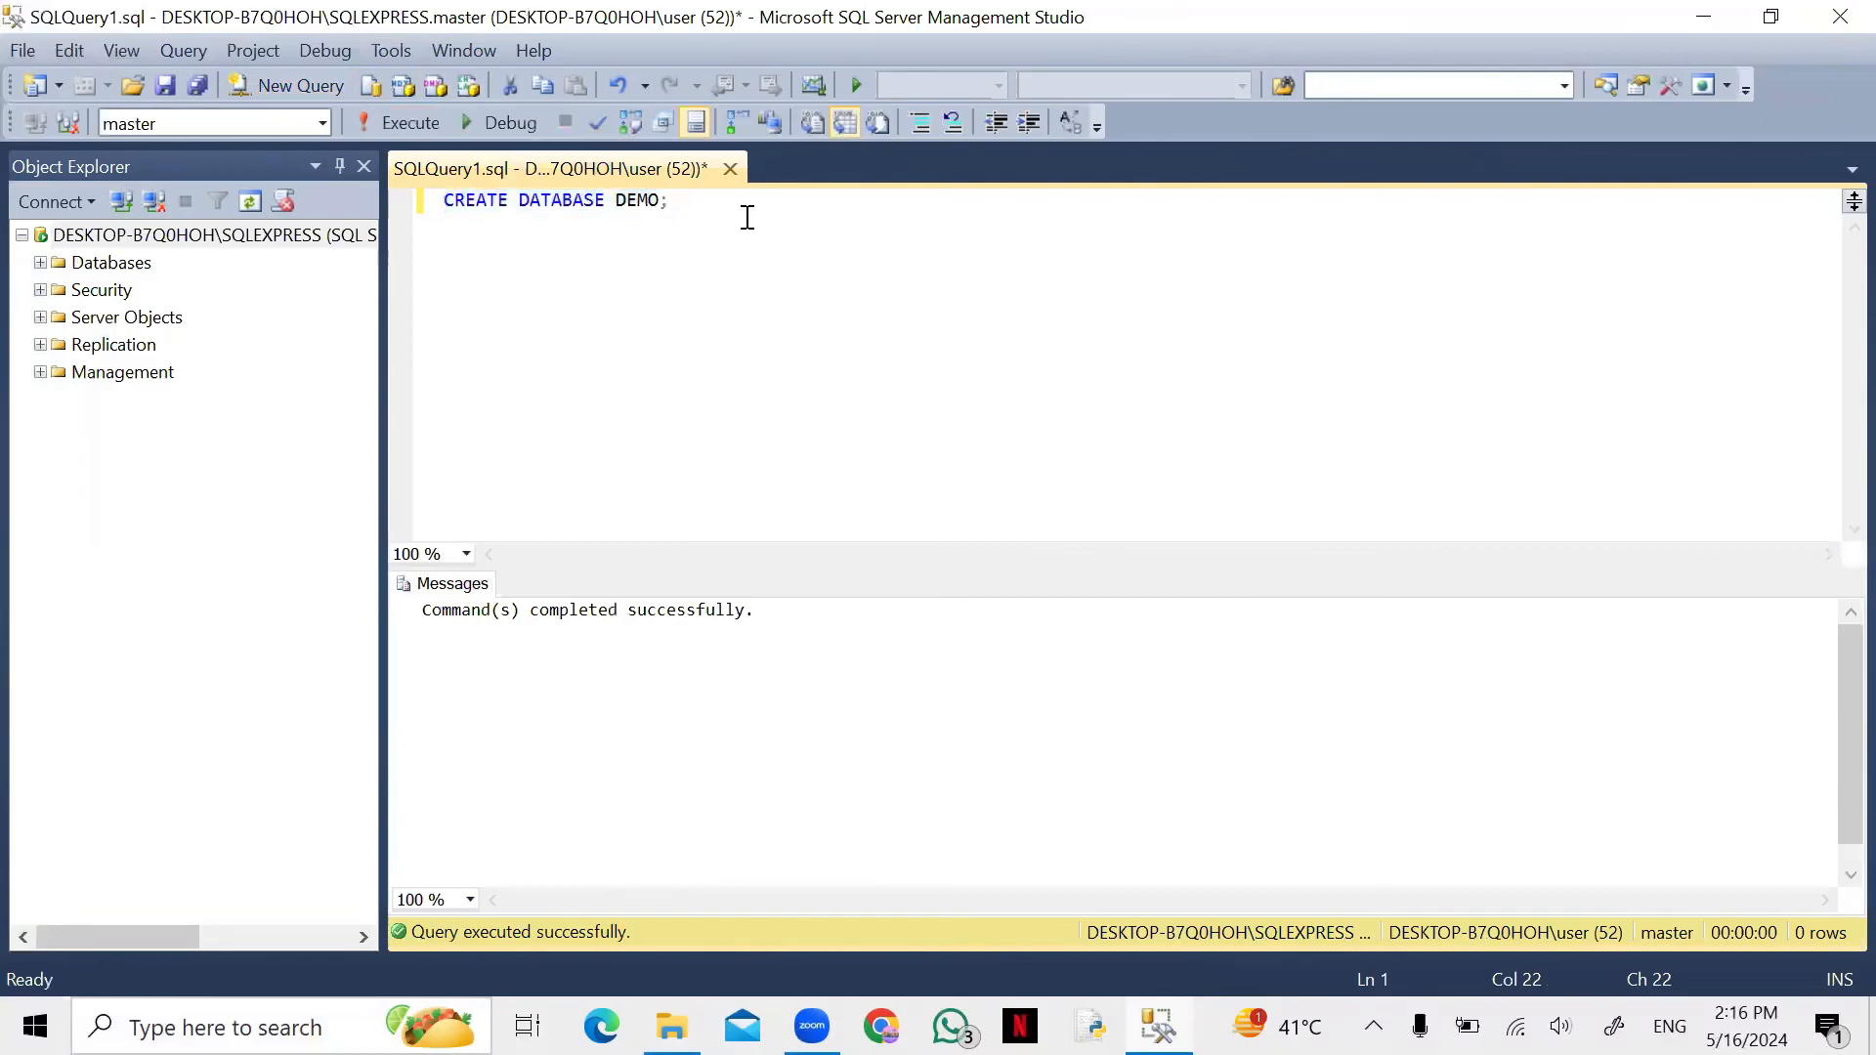
key(Return)
key(Return)
text(USED)
key(BackSpace)
text(DEMO)
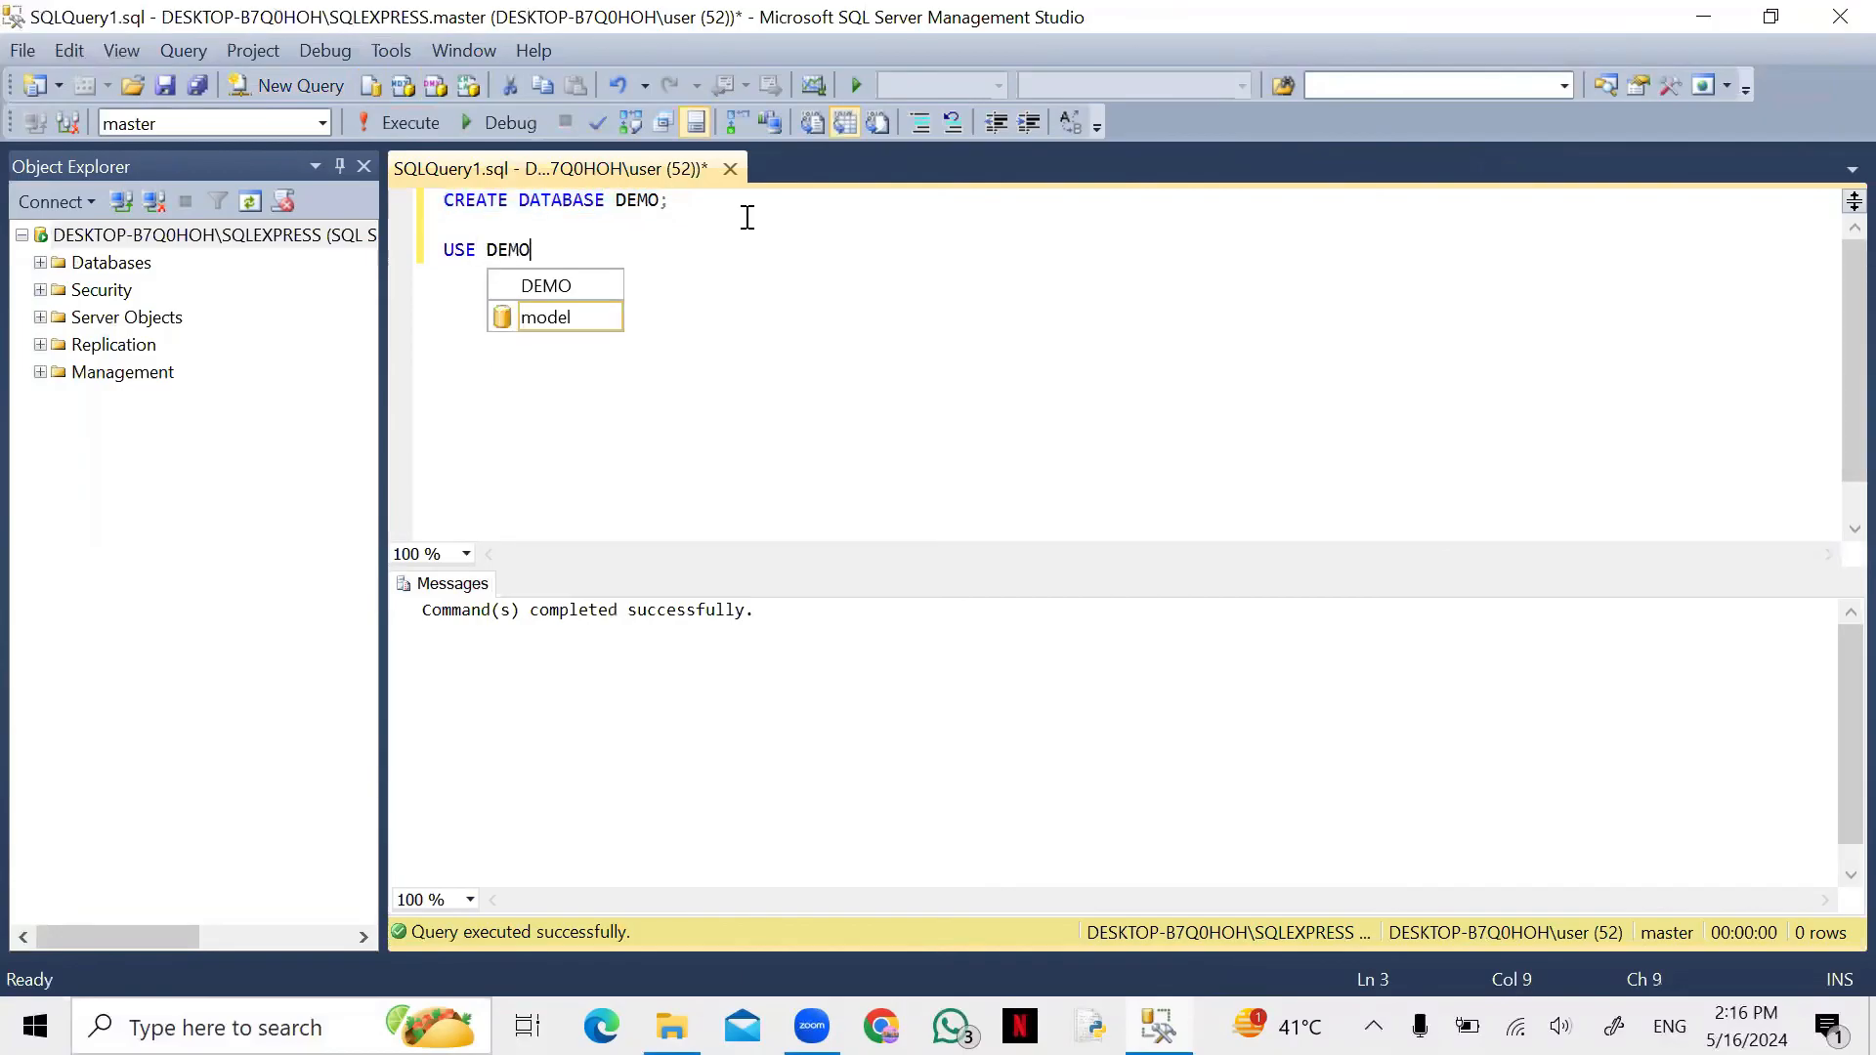
text(;)
key(shift+Up)
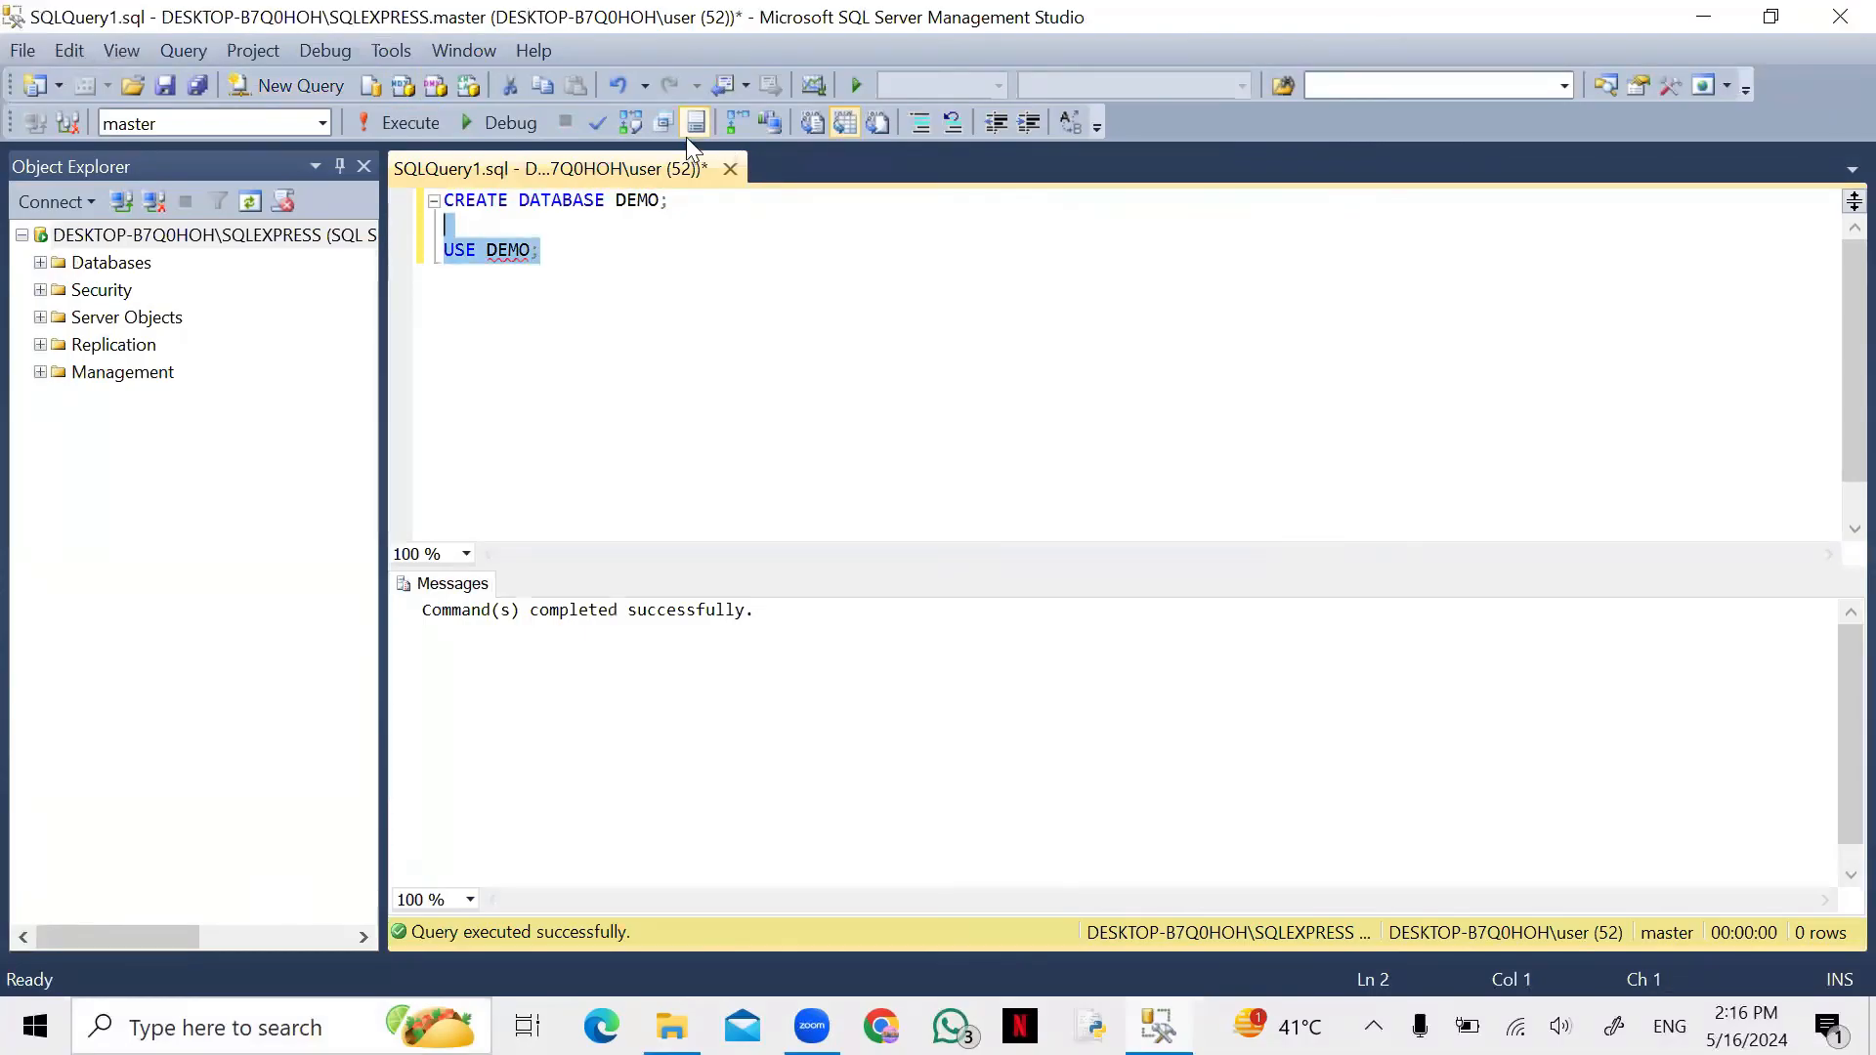
click(430, 124)
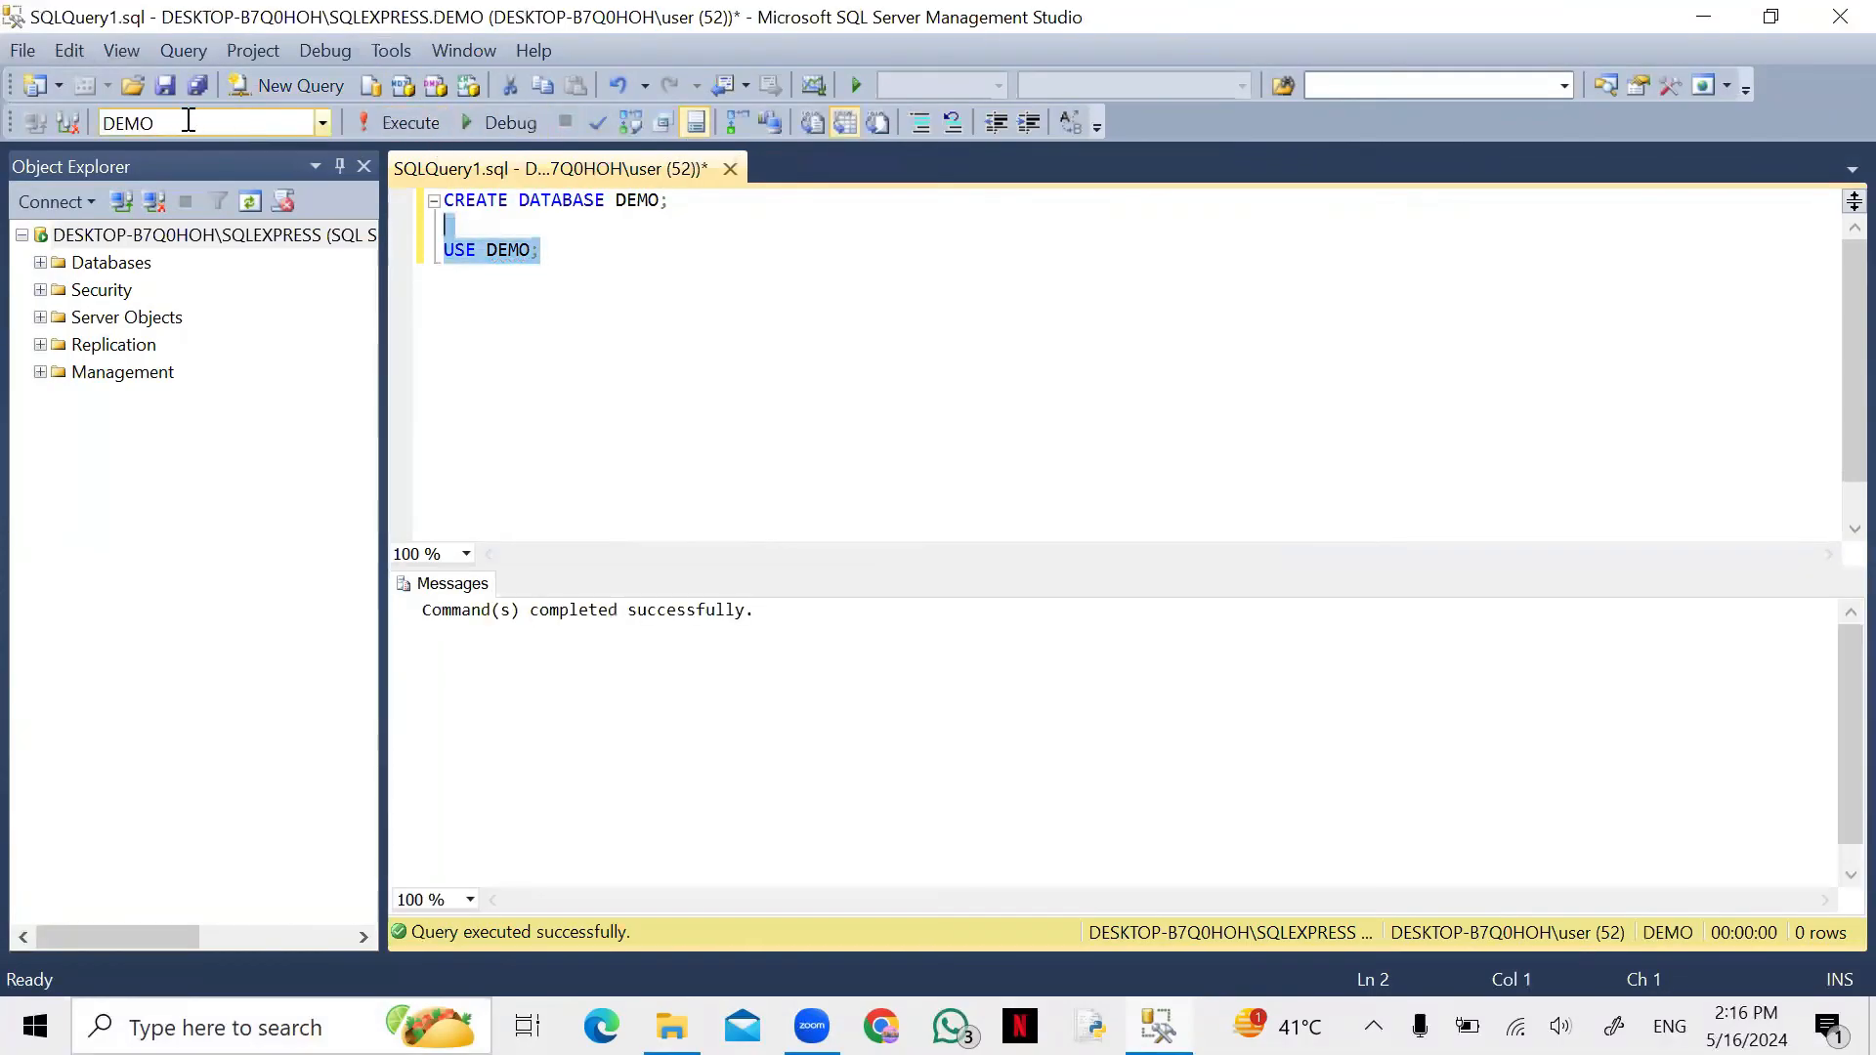